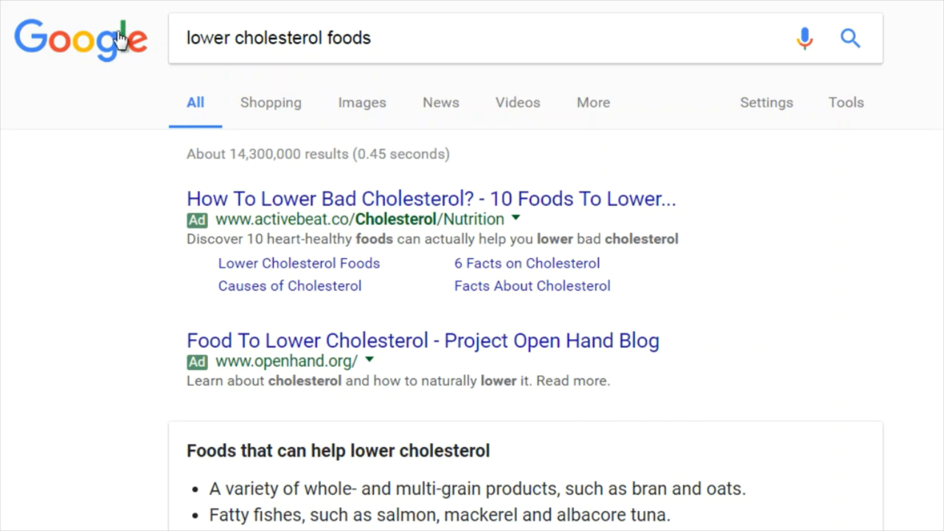
- Scroll the lower-cholesterol food results to Prevention's '12 Foods That Lower Cholesterol Naturally' and open its link menu
{"action": "left_click", "coordinate": [214, 41]}
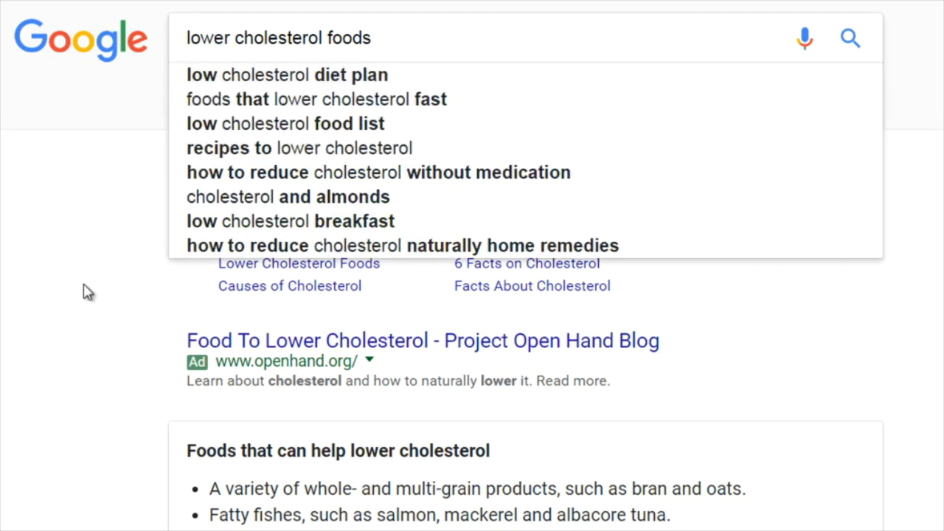
{"action": "left_click", "coordinate": [89, 295]}
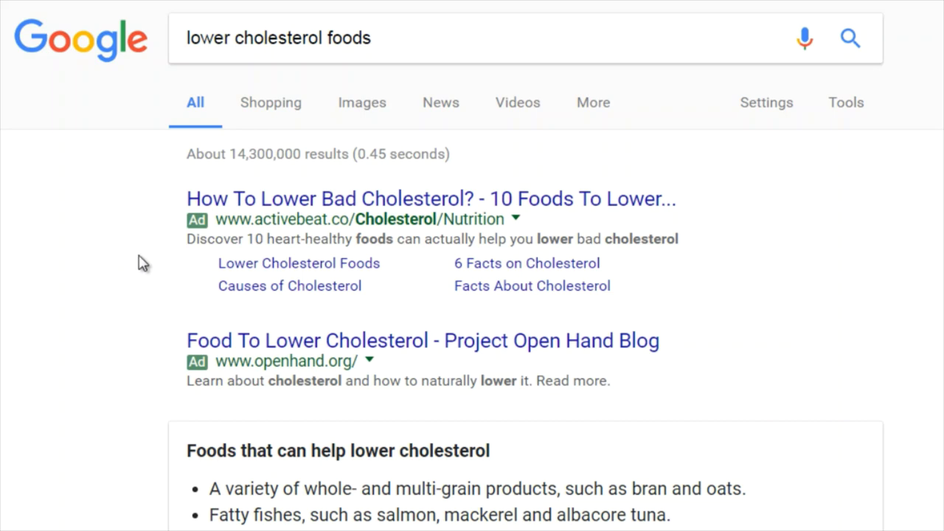
{"action": "left_click", "coordinate": [419, 40]}
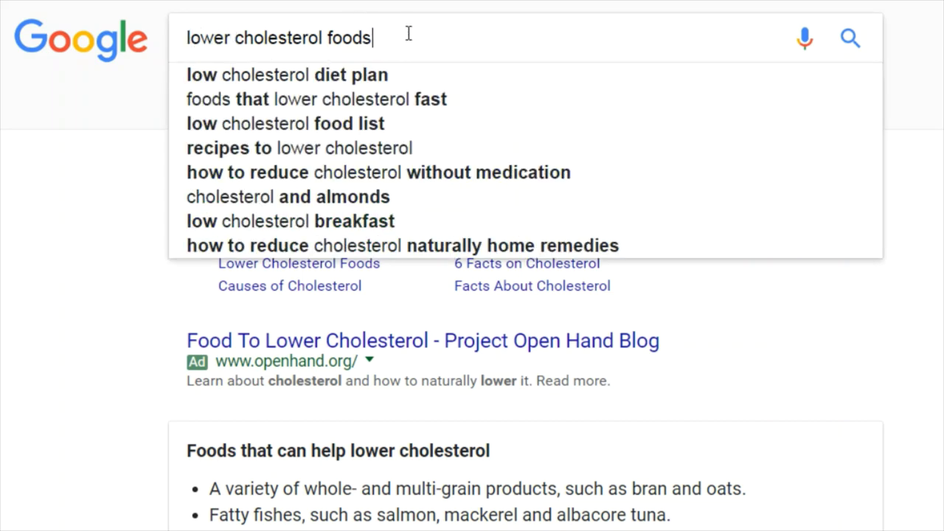
{"action": "left_click", "coordinate": [118, 209]}
{"action": "scroll", "coordinate": [156, 215], "scroll_direction": "down", "scroll_amount": 6}
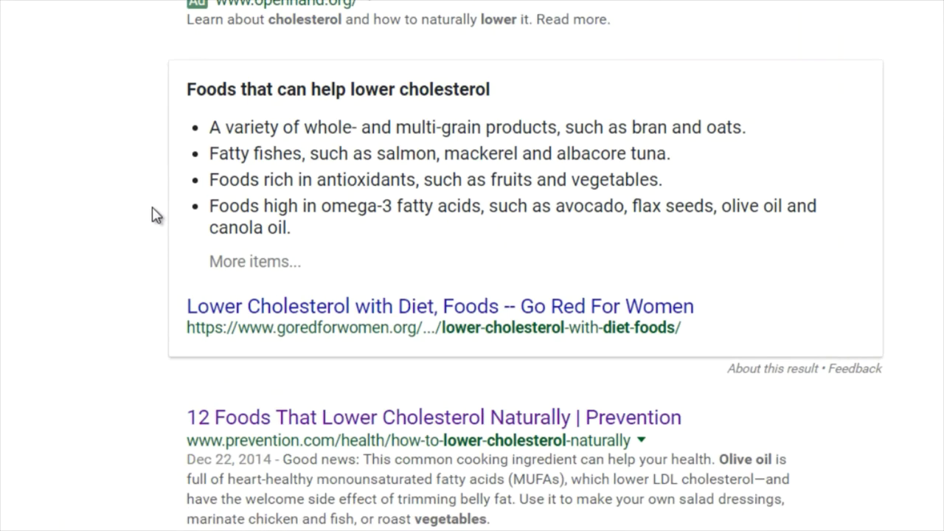
{"action": "scroll", "coordinate": [156, 216], "scroll_direction": "down", "scroll_amount": 1}
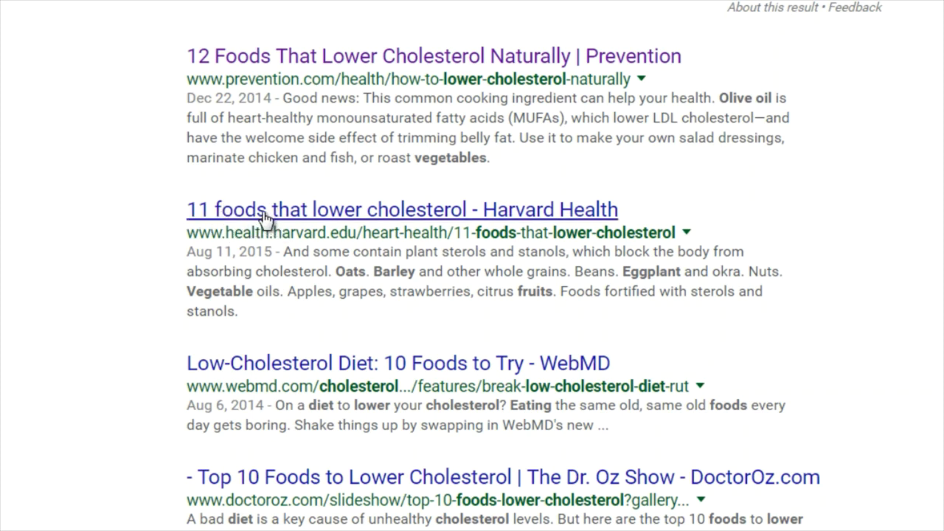
{"action": "right_click", "coordinate": [304, 51]}
- Open the Prevention article in a new tab and read through its first slides
{"action": "left_click", "coordinate": [333, 60]}
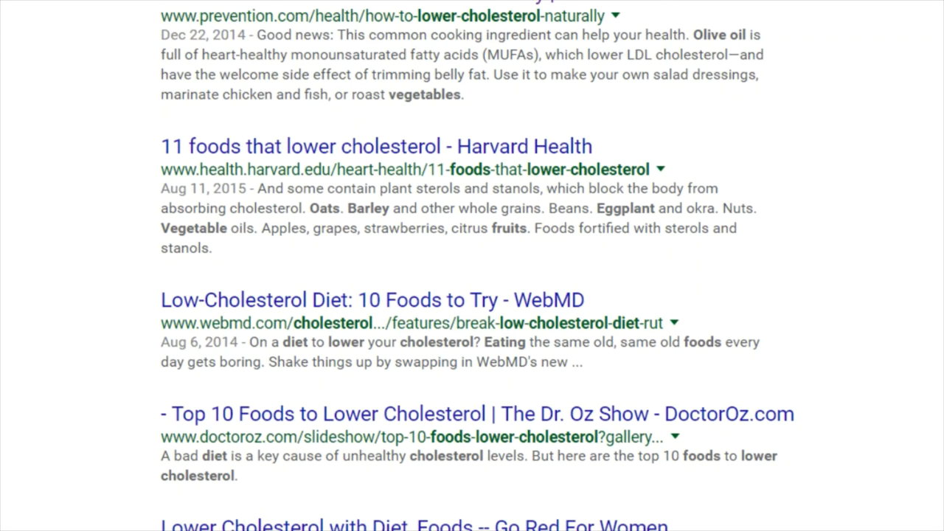
{"action": "key", "text": "ctrl+Tab"}
{"action": "scroll", "coordinate": [57, 192], "scroll_direction": "down", "scroll_amount": 2}
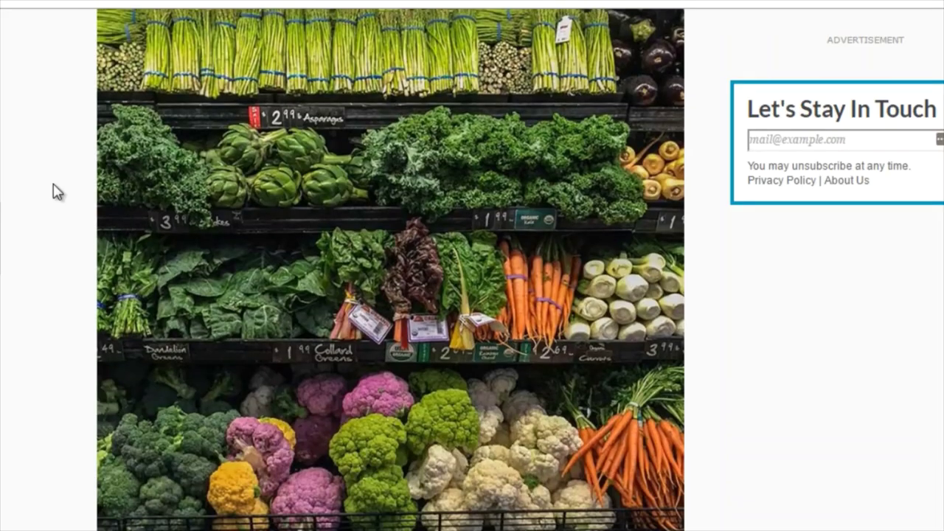
{"action": "scroll", "coordinate": [56, 192], "scroll_direction": "up", "scroll_amount": 2}
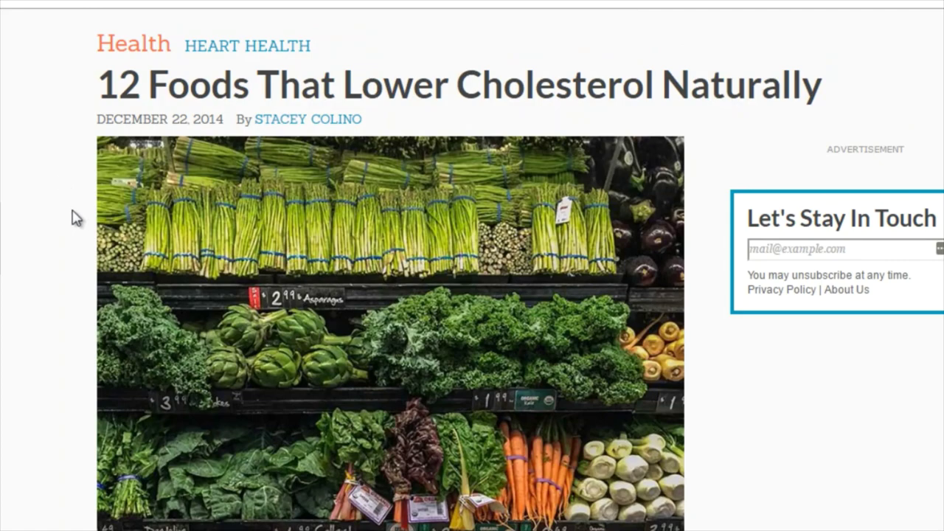
{"action": "scroll", "coordinate": [78, 212], "scroll_direction": "down", "scroll_amount": 1}
{"action": "scroll", "coordinate": [78, 212], "scroll_direction": "down", "scroll_amount": 10}
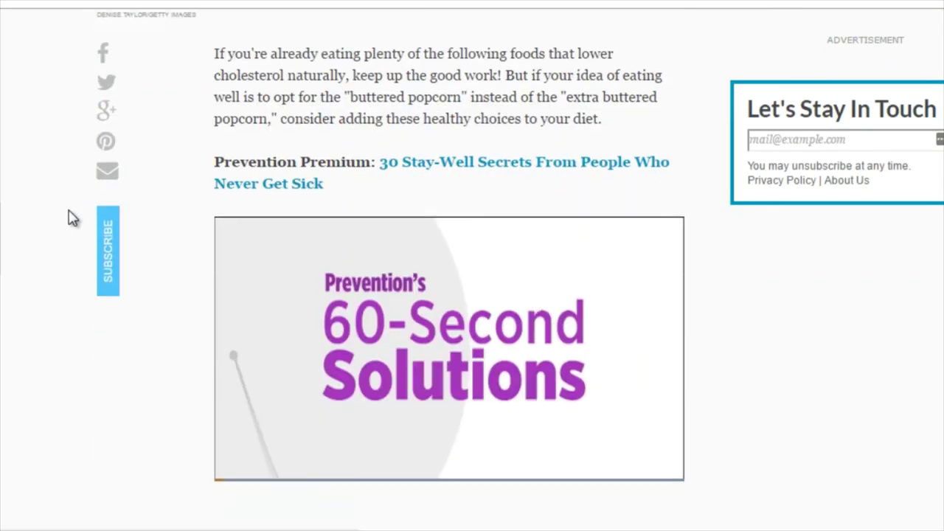
{"action": "scroll", "coordinate": [82, 210], "scroll_direction": "down", "scroll_amount": 5}
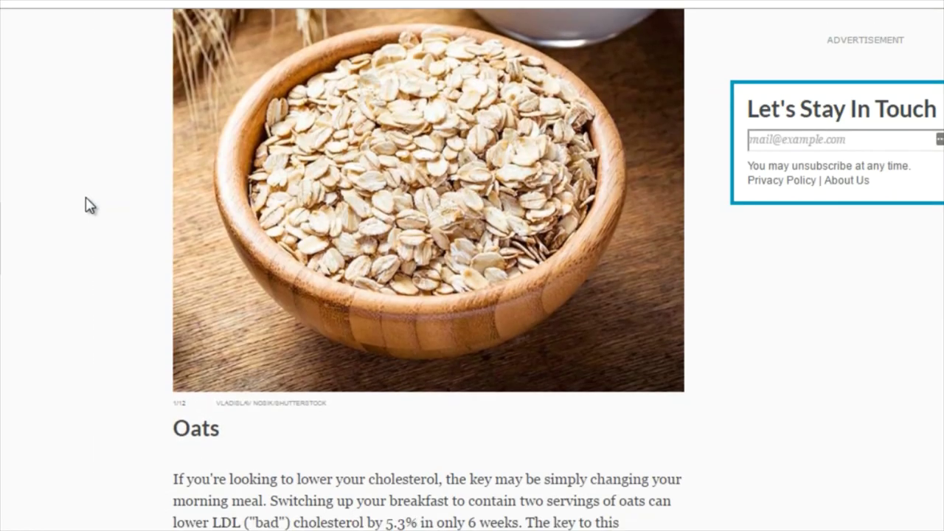
{"action": "scroll", "coordinate": [87, 205], "scroll_direction": "up", "scroll_amount": 1}
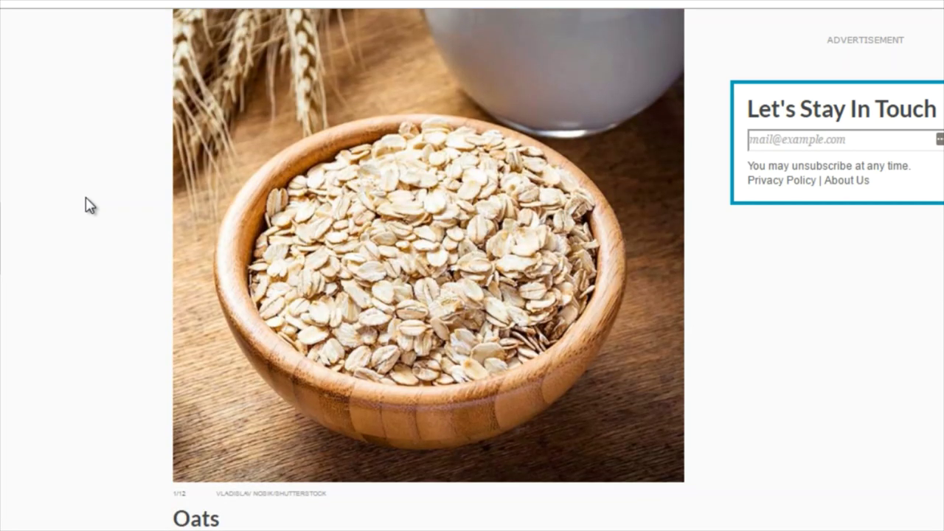
{"action": "scroll", "coordinate": [88, 205], "scroll_direction": "down", "scroll_amount": 3}
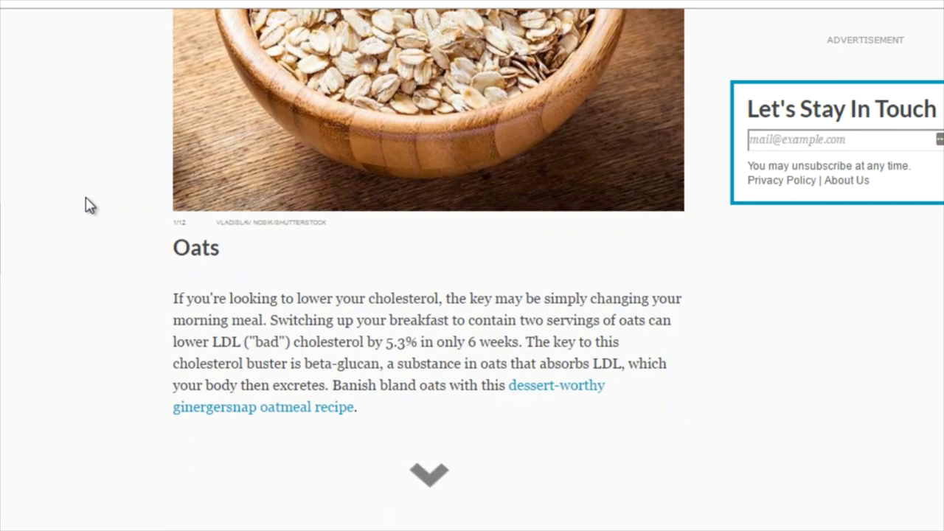
{"action": "scroll", "coordinate": [87, 206], "scroll_direction": "down", "scroll_amount": 7}
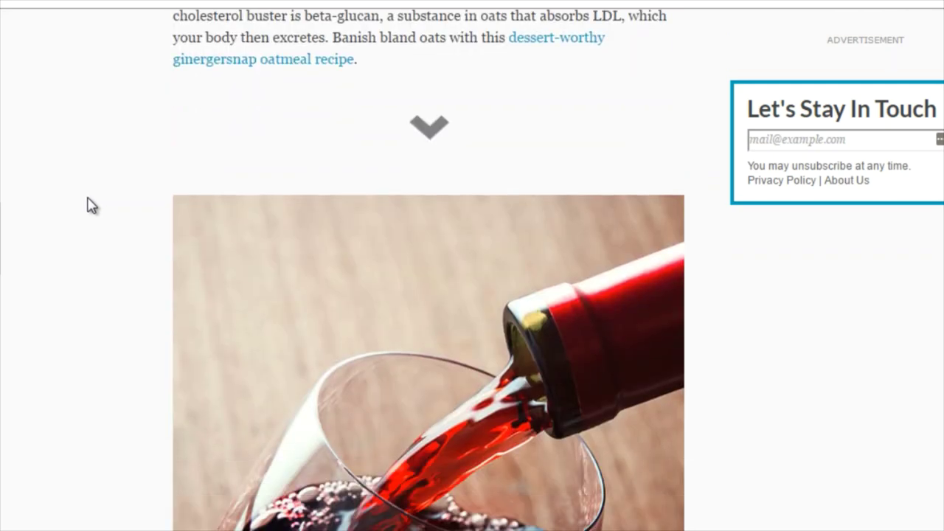
{"action": "scroll", "coordinate": [87, 205], "scroll_direction": "down", "scroll_amount": 12}
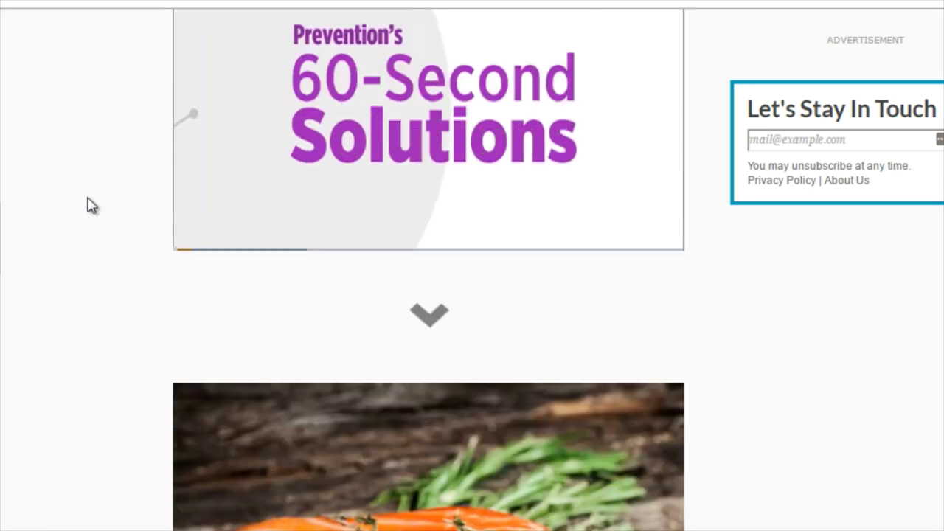
{"action": "scroll", "coordinate": [88, 205], "scroll_direction": "down", "scroll_amount": 3}
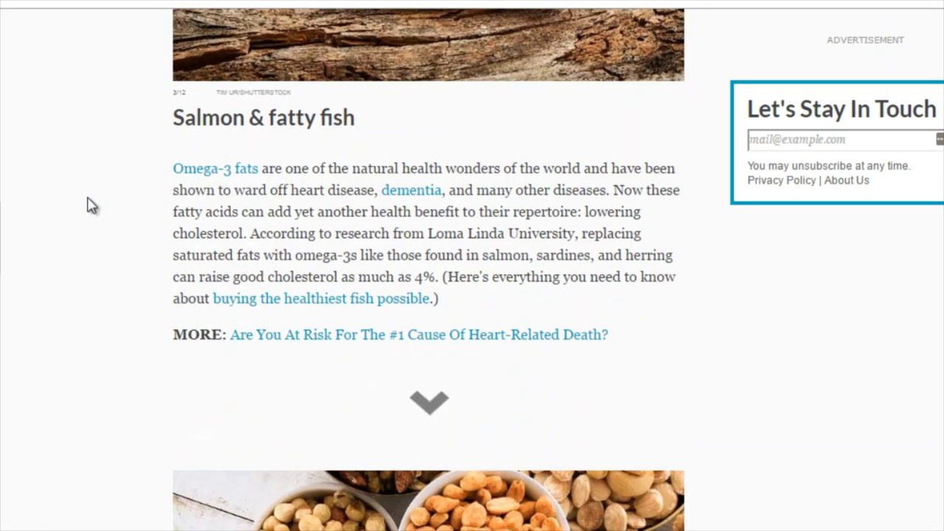
{"action": "scroll", "coordinate": [87, 206], "scroll_direction": "down", "scroll_amount": 8}
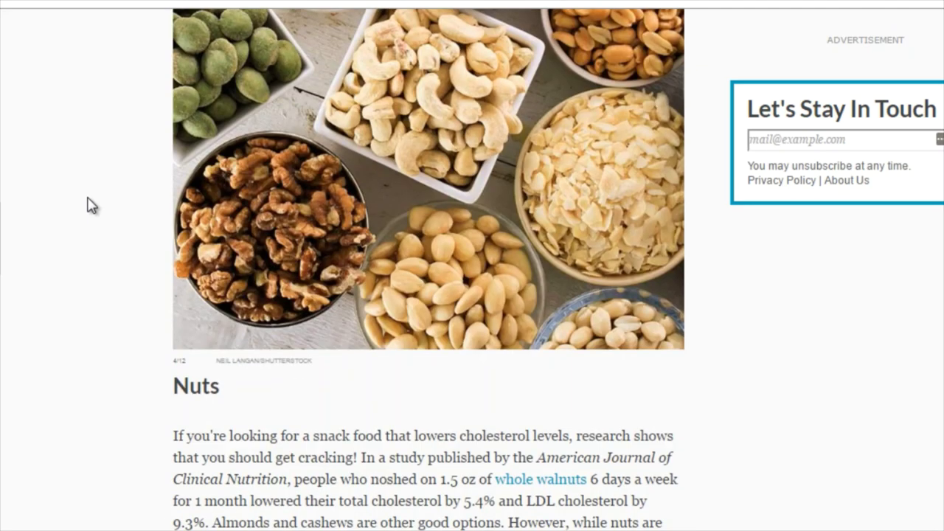
{"action": "scroll", "coordinate": [87, 206], "scroll_direction": "down", "scroll_amount": 3}
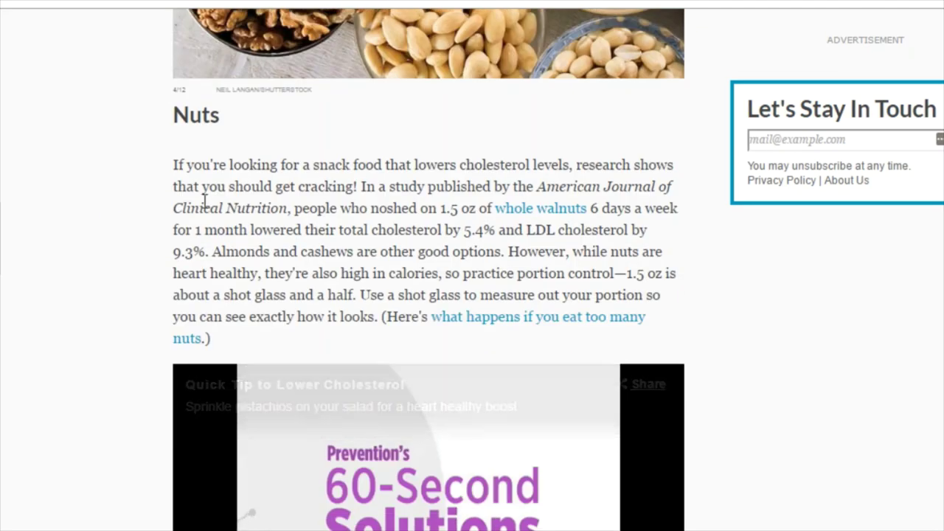
{"action": "scroll", "coordinate": [118, 227], "scroll_direction": "up", "scroll_amount": 8}
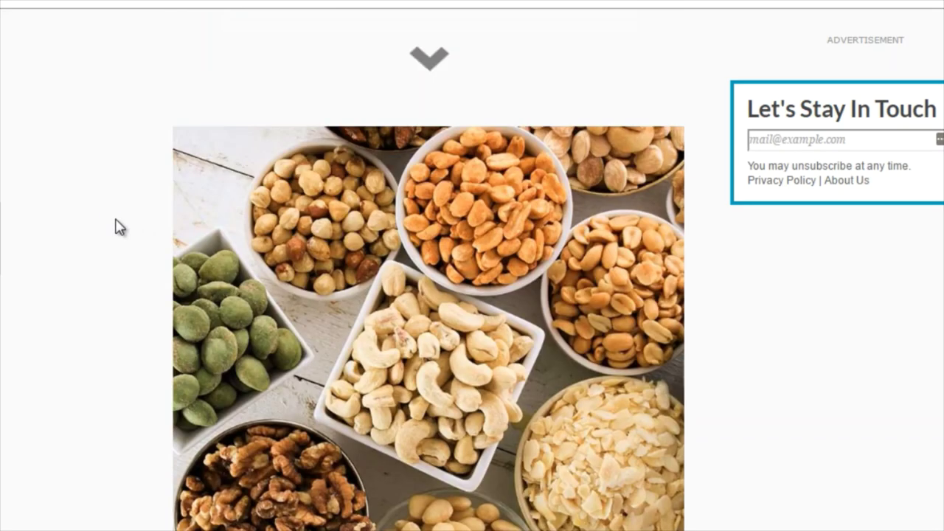
{"action": "scroll", "coordinate": [114, 228], "scroll_direction": "up", "scroll_amount": 3}
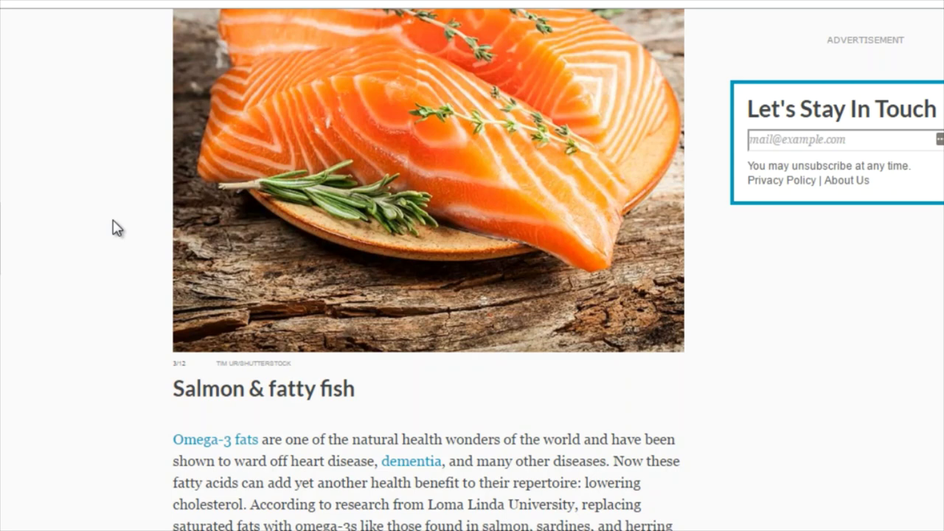
- Keep reading down to item 4, Nuts, and the 'Quick Tip to Lower Cholesterol' video
{"action": "scroll", "coordinate": [116, 225], "scroll_direction": "up", "scroll_amount": 9}
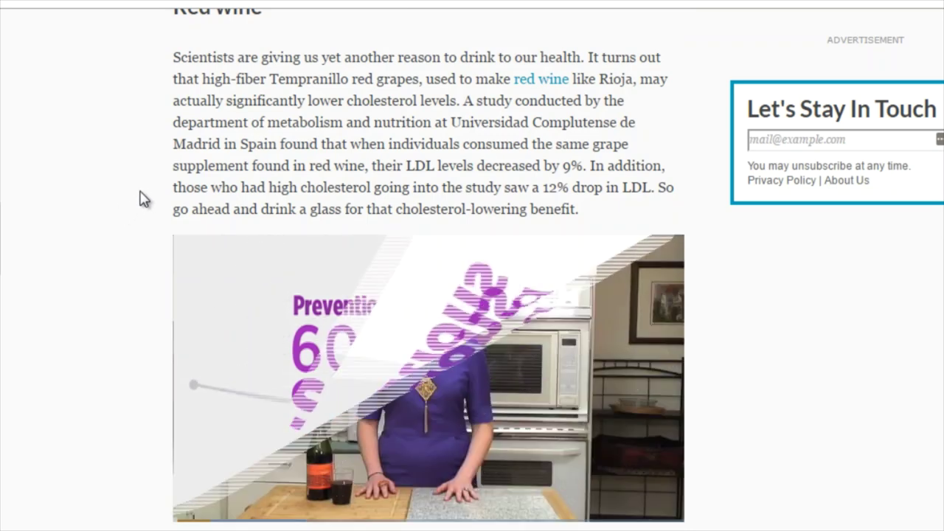
{"action": "scroll", "coordinate": [142, 201], "scroll_direction": "up", "scroll_amount": 1}
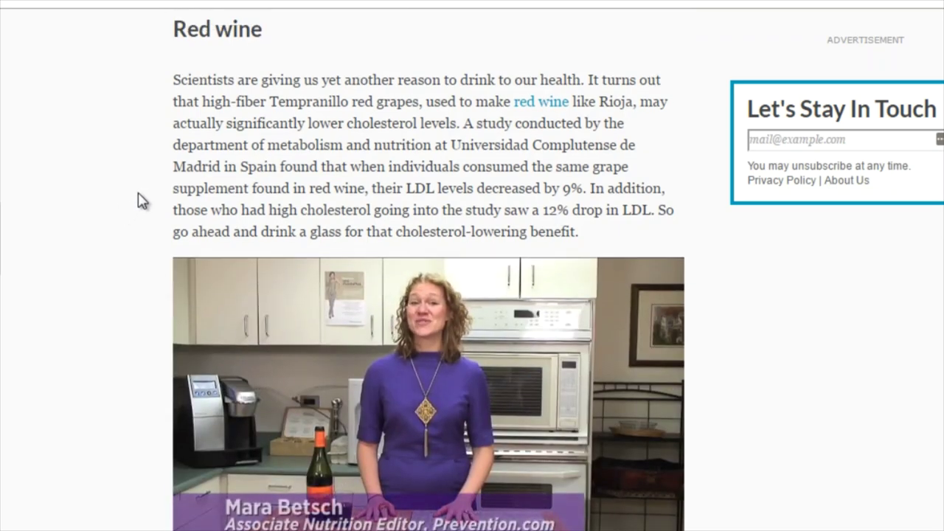
{"action": "scroll", "coordinate": [137, 201], "scroll_direction": "up", "scroll_amount": 5}
{"action": "scroll", "coordinate": [129, 225], "scroll_direction": "down", "scroll_amount": 5}
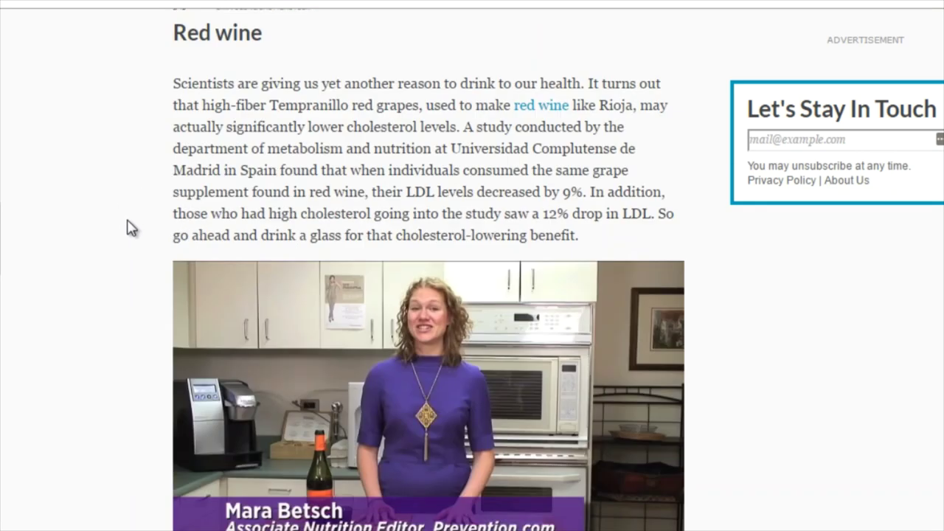
{"action": "scroll", "coordinate": [127, 227], "scroll_direction": "down", "scroll_amount": 12}
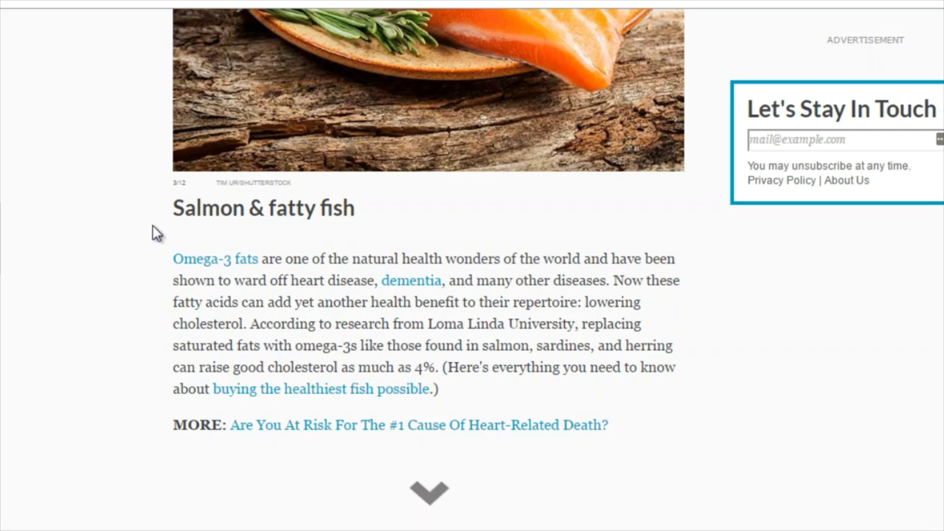
{"action": "scroll", "coordinate": [152, 231], "scroll_direction": "down", "scroll_amount": 5}
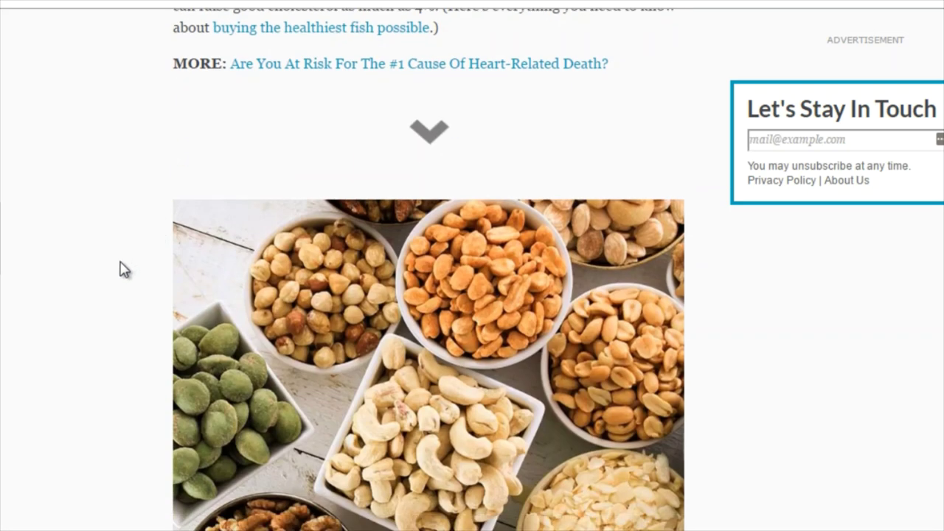
{"action": "scroll", "coordinate": [121, 268], "scroll_direction": "down", "scroll_amount": 3}
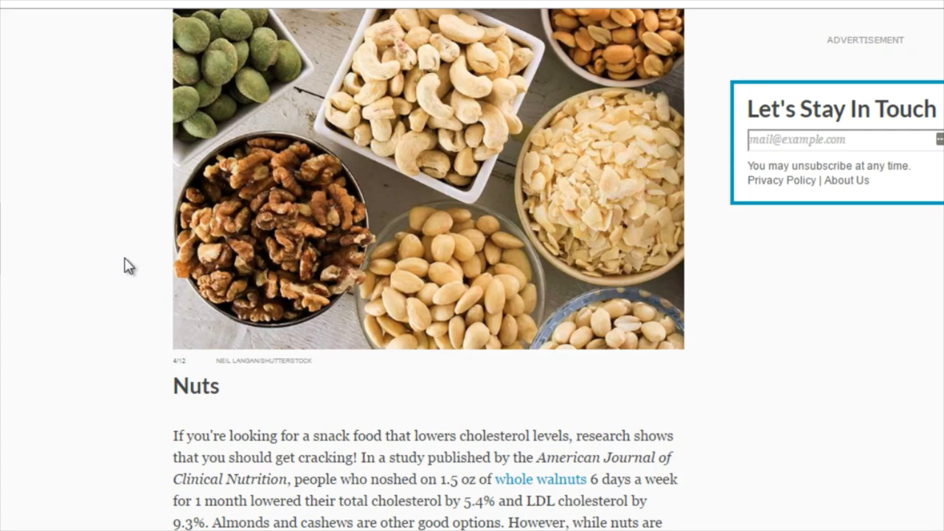
{"action": "scroll", "coordinate": [152, 253], "scroll_direction": "down", "scroll_amount": 3}
{"action": "scroll", "coordinate": [243, 305], "scroll_direction": "up", "scroll_amount": 4}
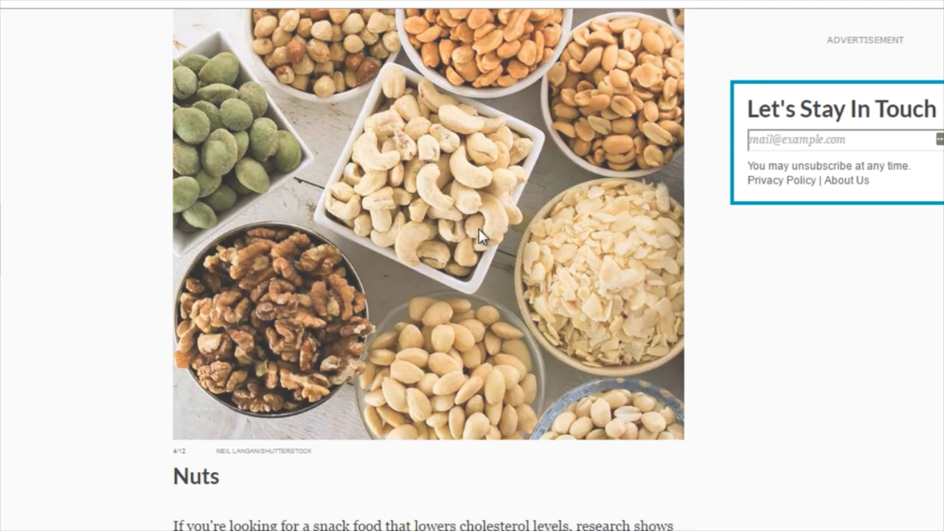
{"action": "scroll", "coordinate": [129, 273], "scroll_direction": "up", "scroll_amount": 1}
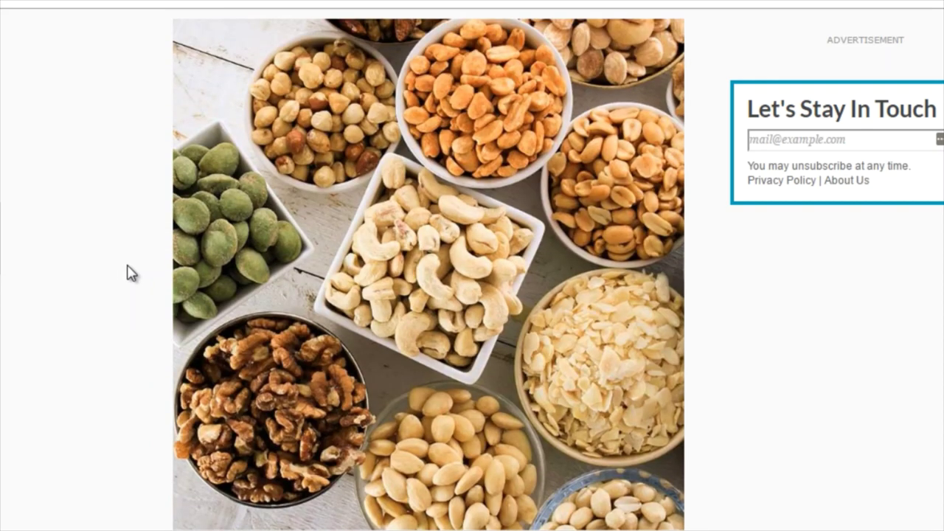
{"action": "scroll", "coordinate": [130, 273], "scroll_direction": "down", "scroll_amount": 2}
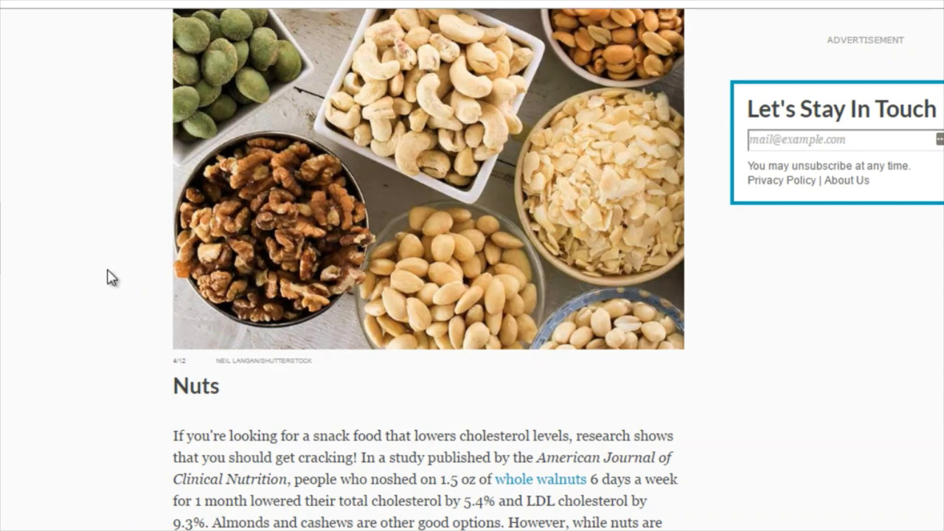
{"action": "scroll", "coordinate": [129, 301], "scroll_direction": "down", "scroll_amount": 3}
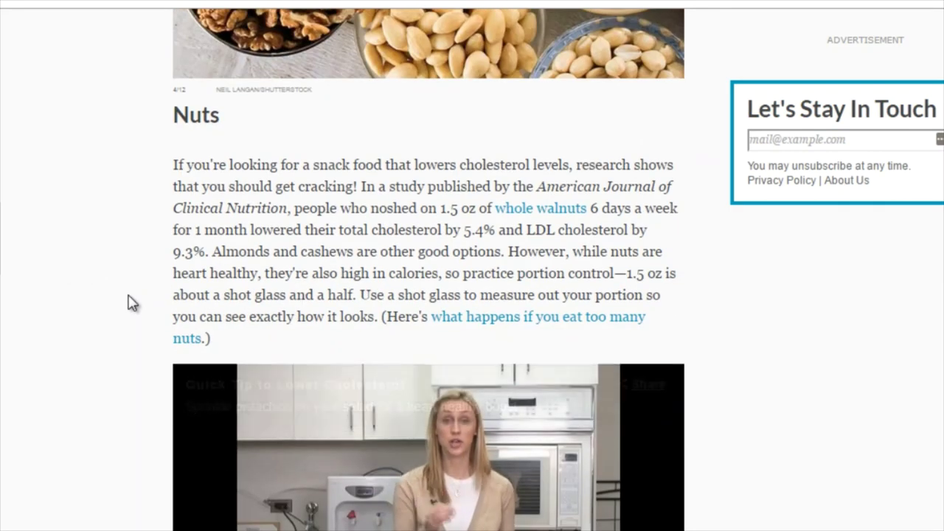
{"action": "scroll", "coordinate": [129, 303], "scroll_direction": "up", "scroll_amount": 6}
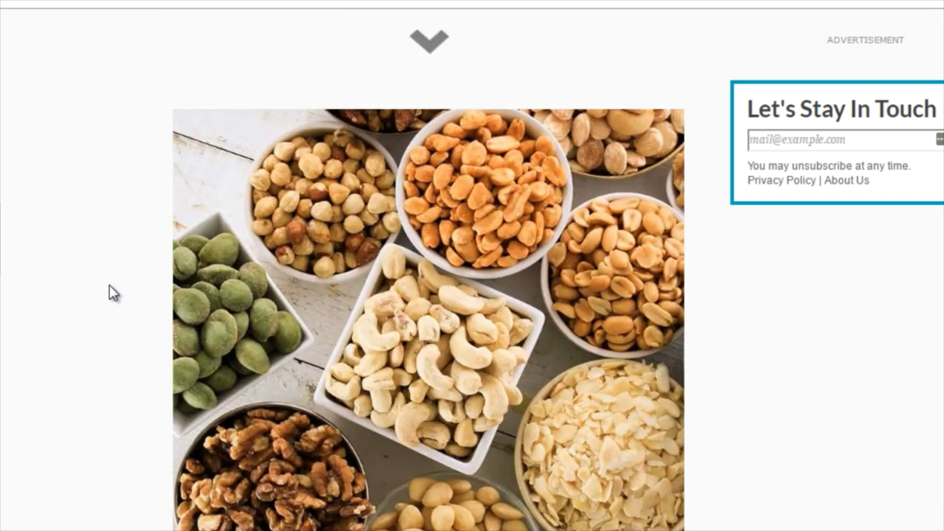
{"action": "scroll", "coordinate": [111, 293], "scroll_direction": "down", "scroll_amount": 10}
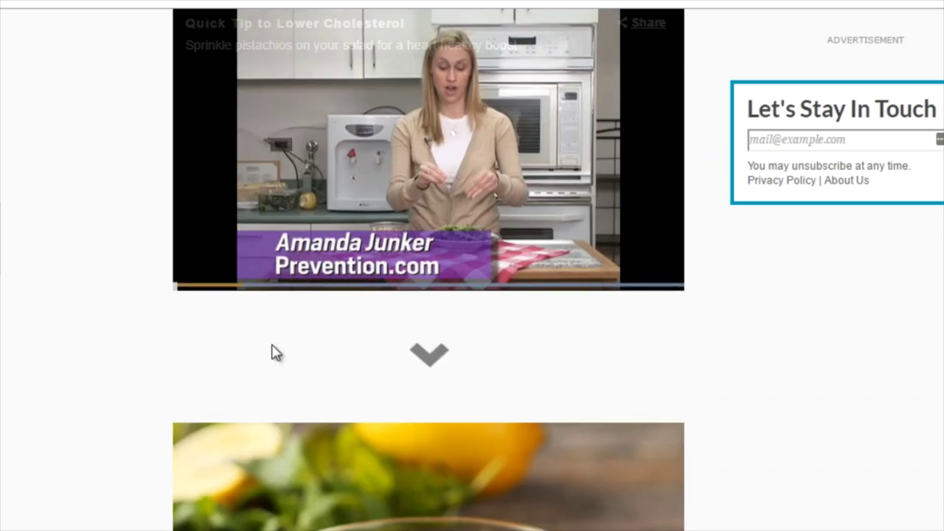
- Bring the Notepad notes forward and move the window to the top of the screen
{"action": "left_click", "coordinate": [767, 494]}
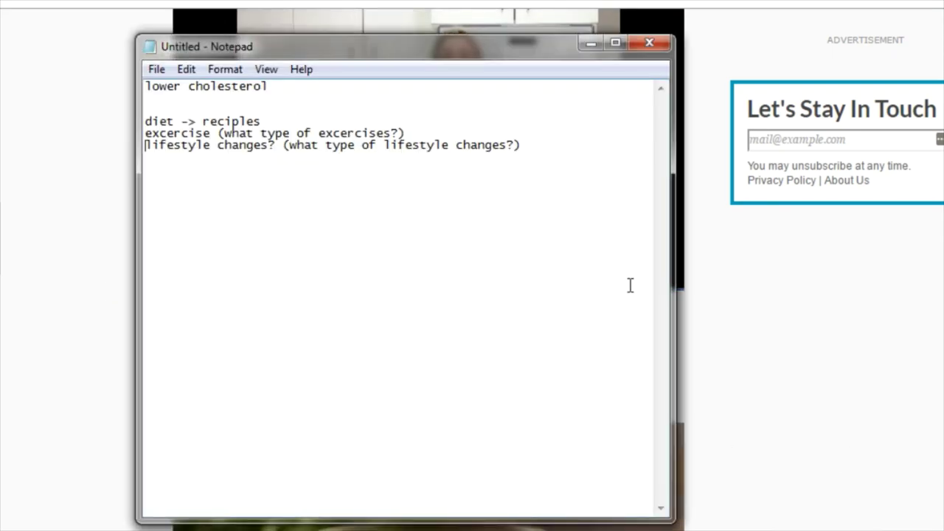
{"action": "left_click_drag", "start_coordinate": [524, 46], "coordinate": [531, 1]}
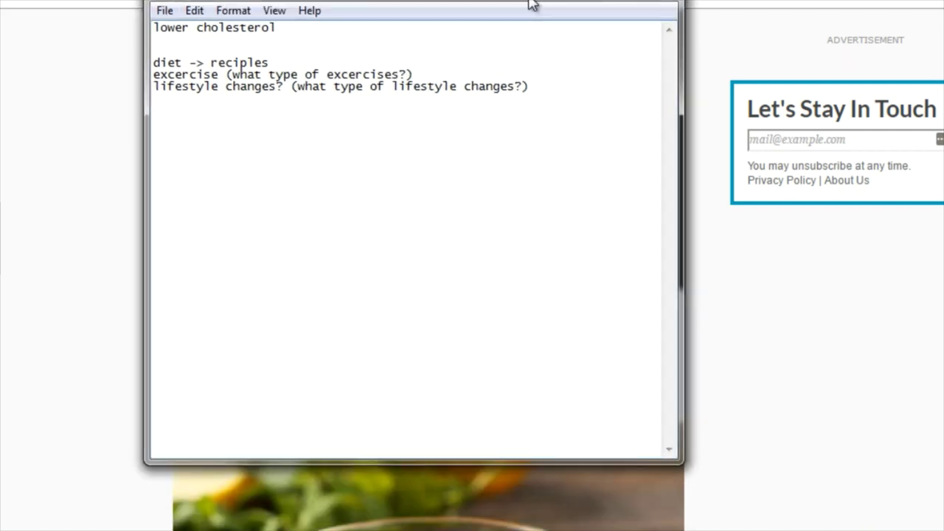
{"action": "left_click", "coordinate": [547, 132]}
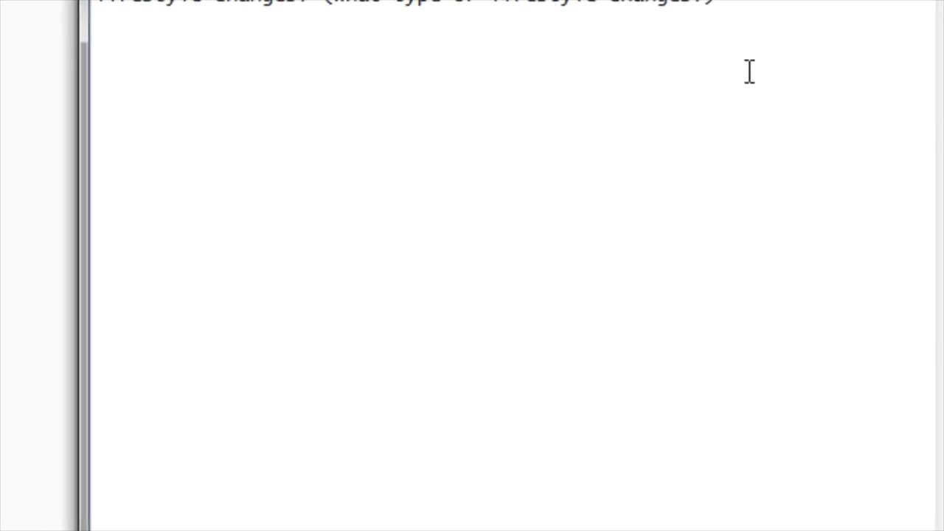
- List oats, red wine, salmon / fish and nuts on separate lines below the notes
{"action": "type", "text": "oats"}
{"action": "key", "text": "Return"}
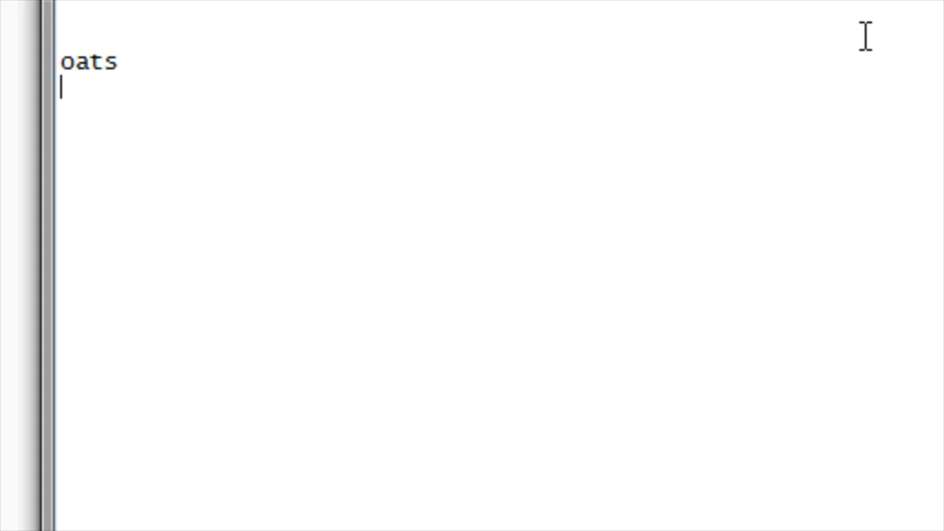
{"action": "type", "text": "red wine"}
{"action": "key", "text": "Return"}
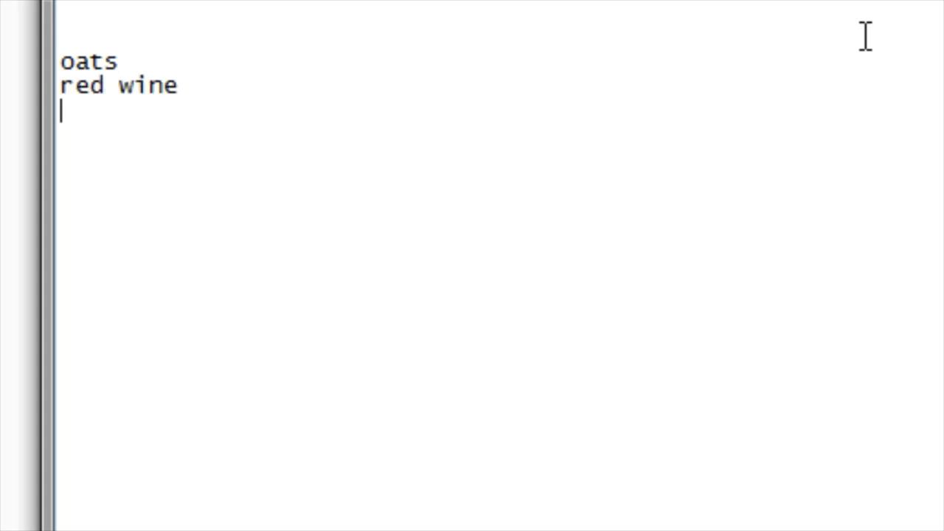
{"action": "type", "text": "salmon / fish"}
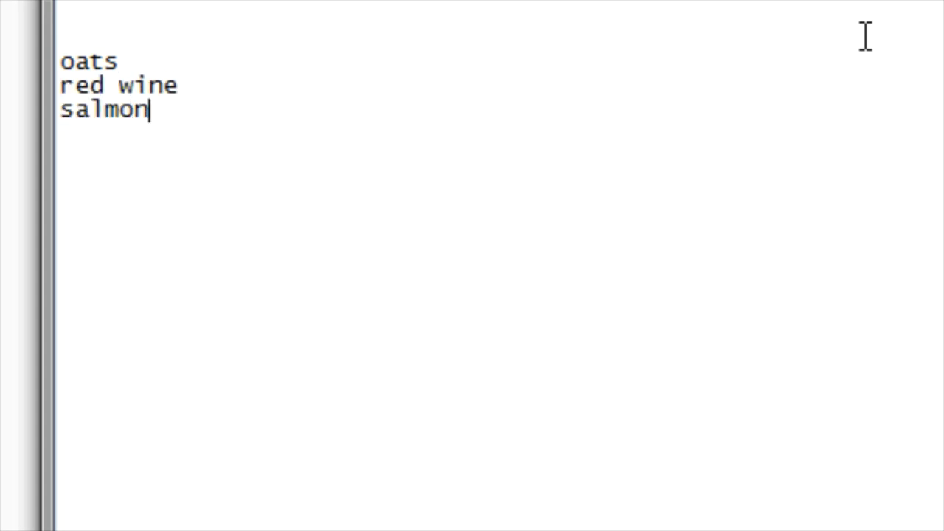
{"action": "key", "text": "Return"}
{"action": "type", "text": "nuts"}
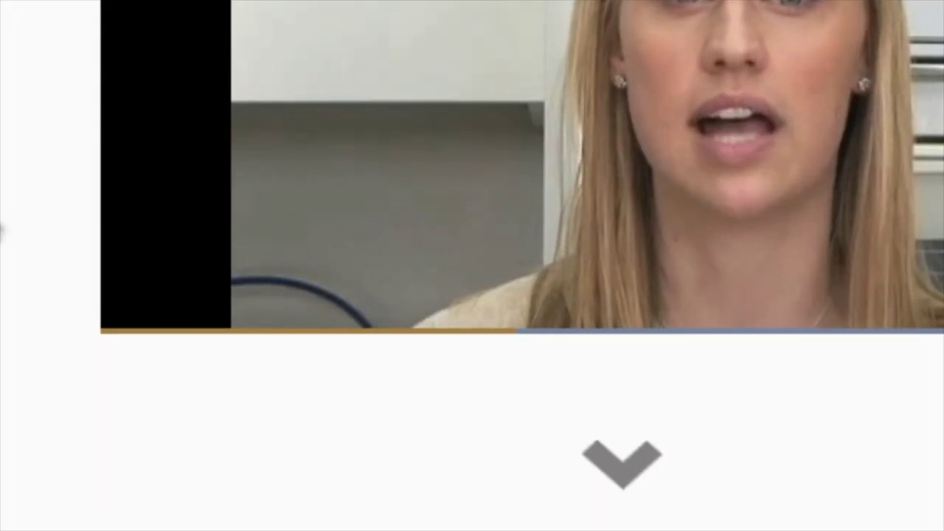
- Scroll past the tea, beans, chocolate, margarine and garlic slides to item 10, Olive oil, then return to Notepad
{"action": "scroll", "coordinate": [522, 266], "scroll_direction": "down", "scroll_amount": 15}
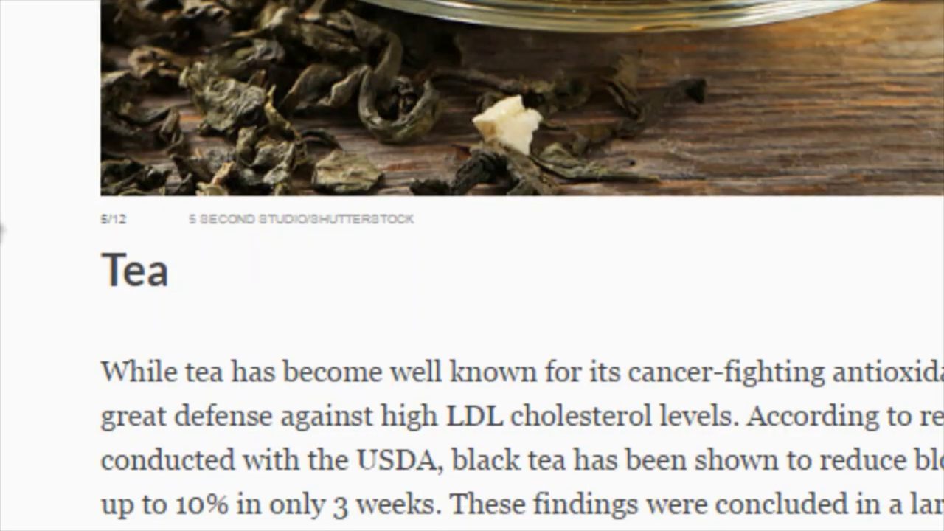
{"action": "scroll", "coordinate": [2, 232], "scroll_direction": "down", "scroll_amount": 15}
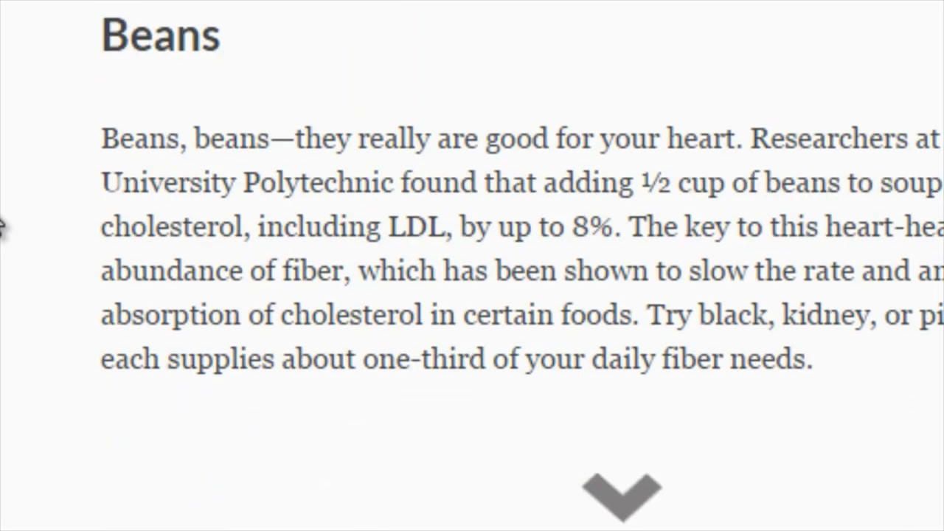
{"action": "scroll", "coordinate": [2, 225], "scroll_direction": "down", "scroll_amount": 12}
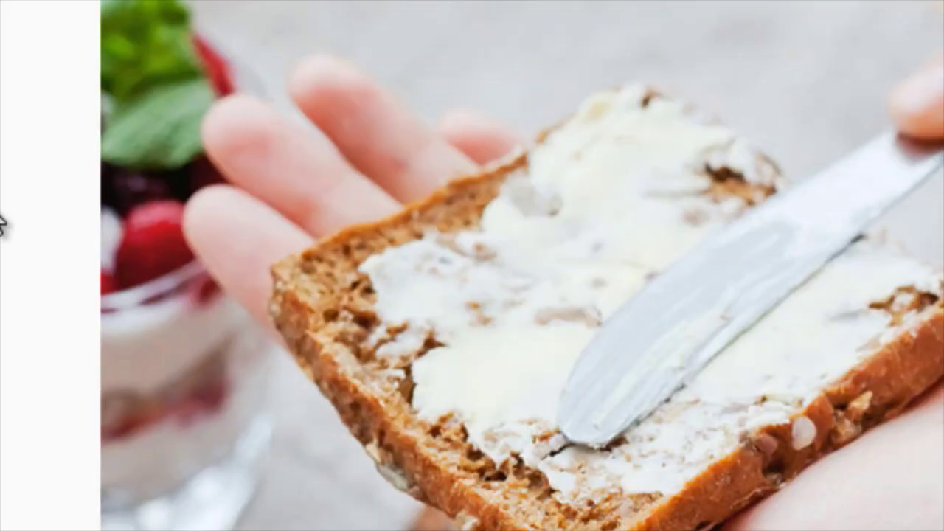
{"action": "scroll", "coordinate": [1, 295], "scroll_direction": "down", "scroll_amount": 10}
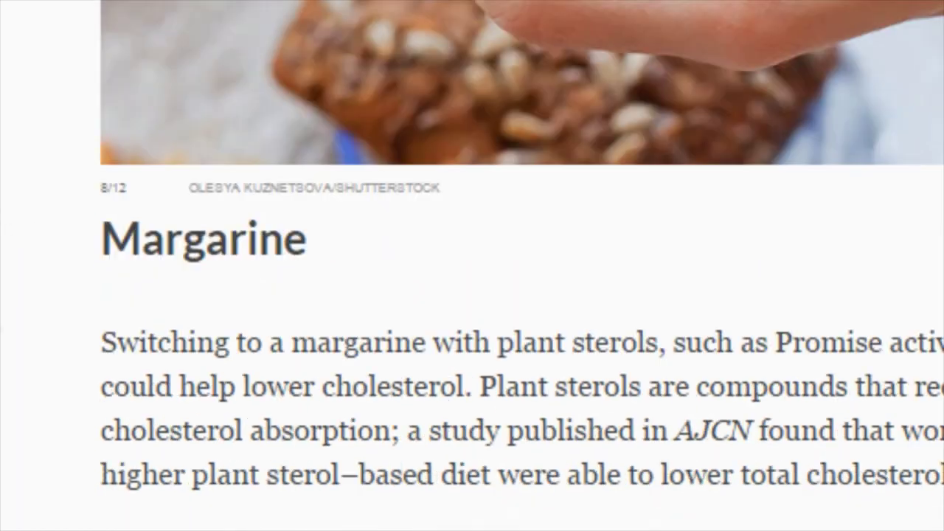
{"action": "scroll", "coordinate": [1, 317], "scroll_direction": "down", "scroll_amount": 12}
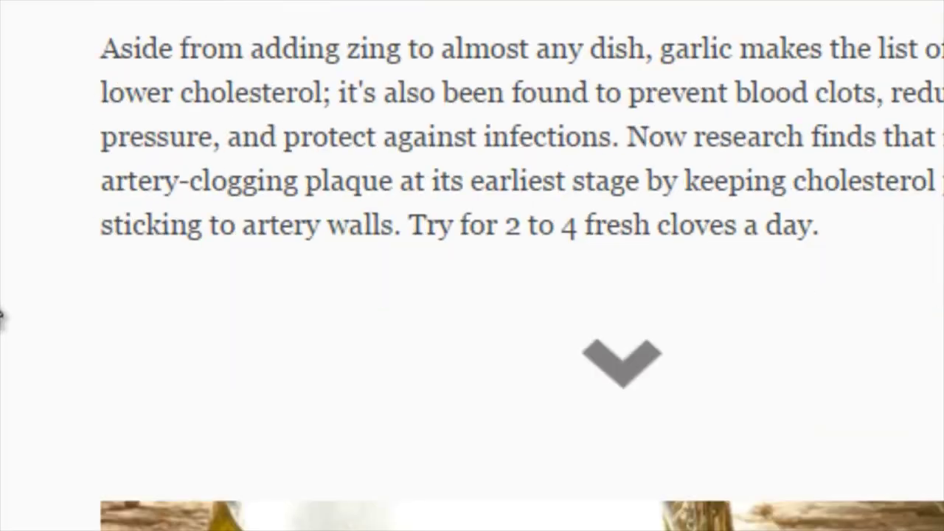
{"action": "scroll", "coordinate": [2, 317], "scroll_direction": "down", "scroll_amount": 5}
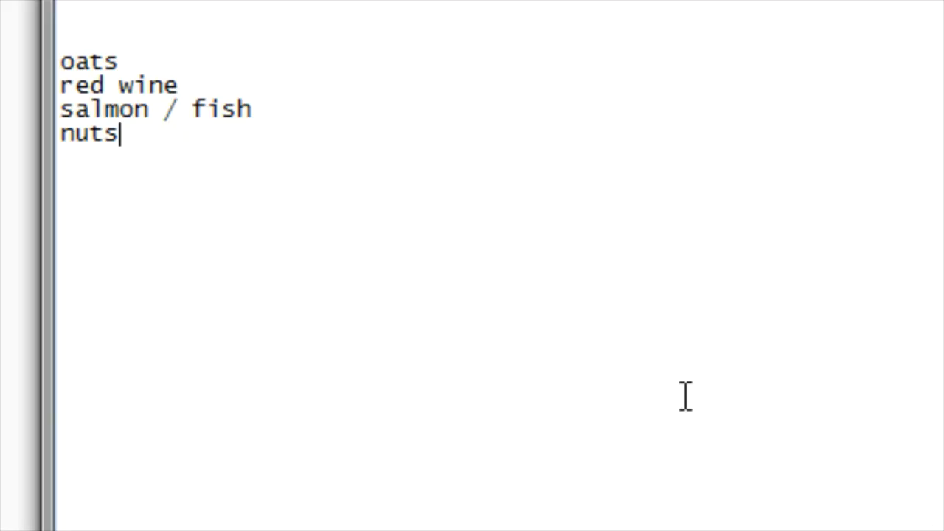
{"action": "key", "text": "Return"}
{"action": "key", "text": "Return"}
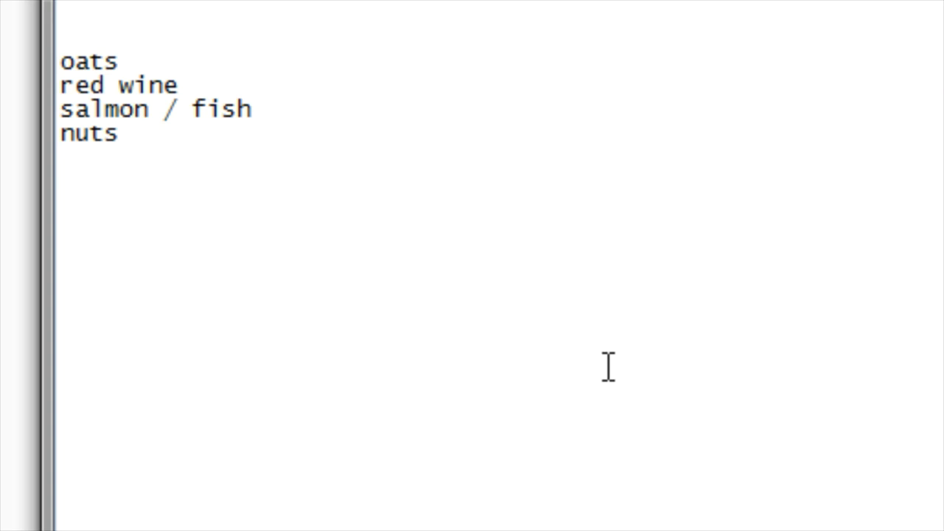
- Add 'oils' to the food list and remove the oats line
{"action": "type", "text": "oils"}
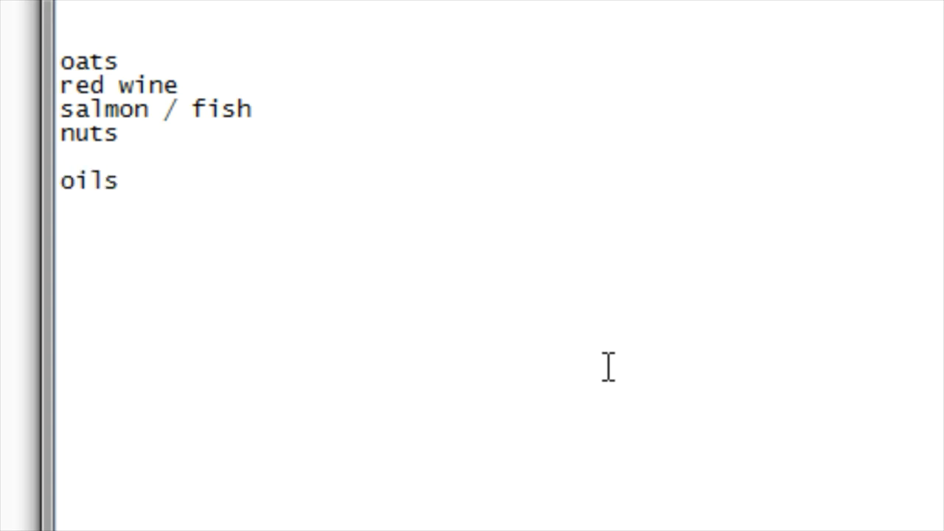
{"action": "key", "text": "BackSpace"}
{"action": "key", "text": "Down"}
{"action": "key", "text": "Return"}
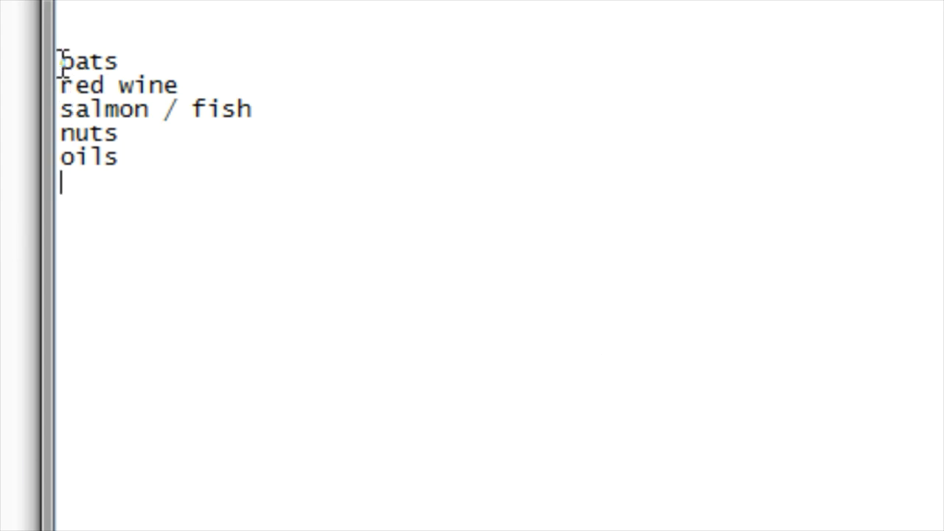
{"action": "left_click_drag", "start_coordinate": [61, 62], "coordinate": [145, 63]}
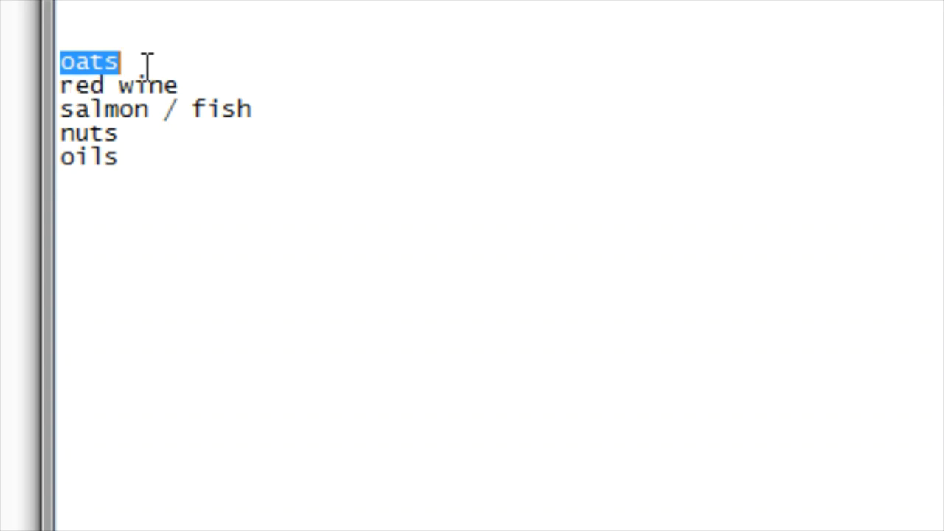
{"action": "key", "text": "Delete"}
{"action": "key", "text": "Delete"}
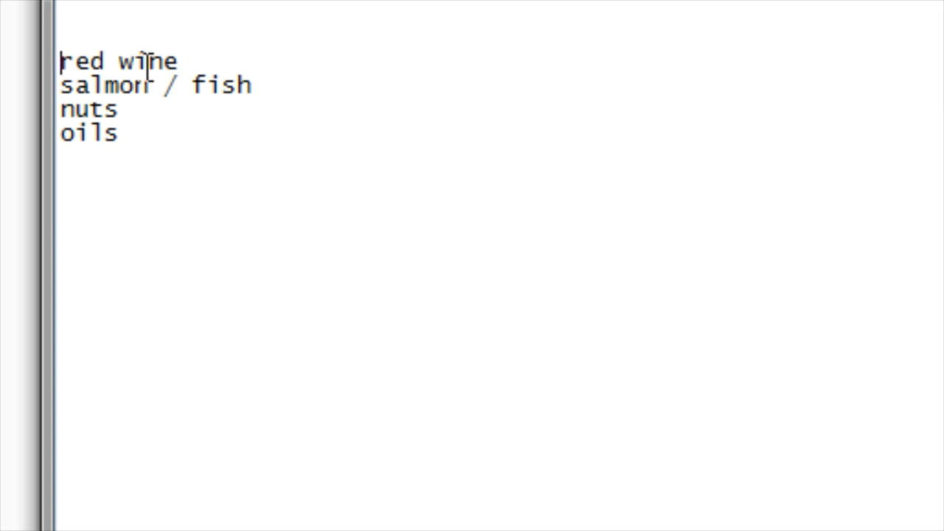
- Prefix the red wine and salmon / fish lines with 'top 5 types of'
{"action": "type", "text": "top"}
{"action": "type", "text": "ty"}
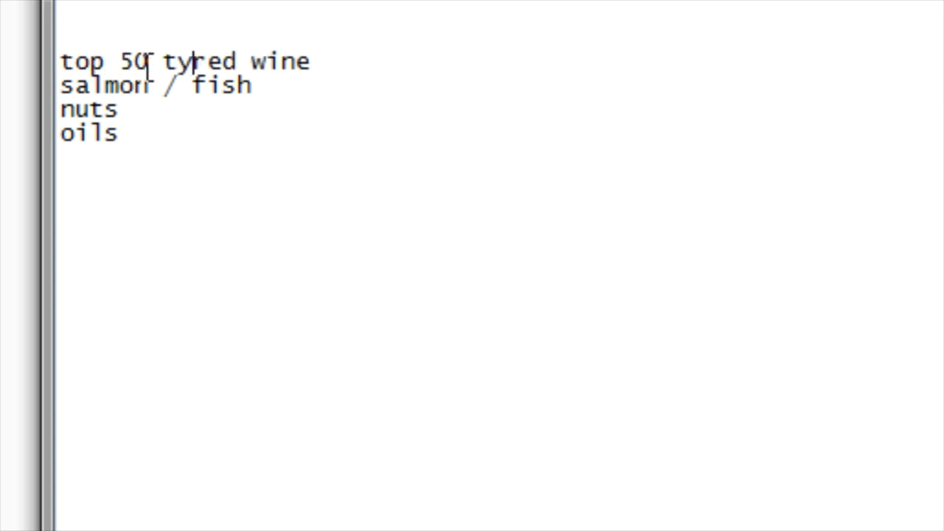
{"action": "key", "text": "BackSpace"}
{"action": "key", "text": "BackSpace"}
{"action": "key", "text": "BackSpace"}
{"action": "key", "text": "BackSpace"}
{"action": "type", "text": "types of"}
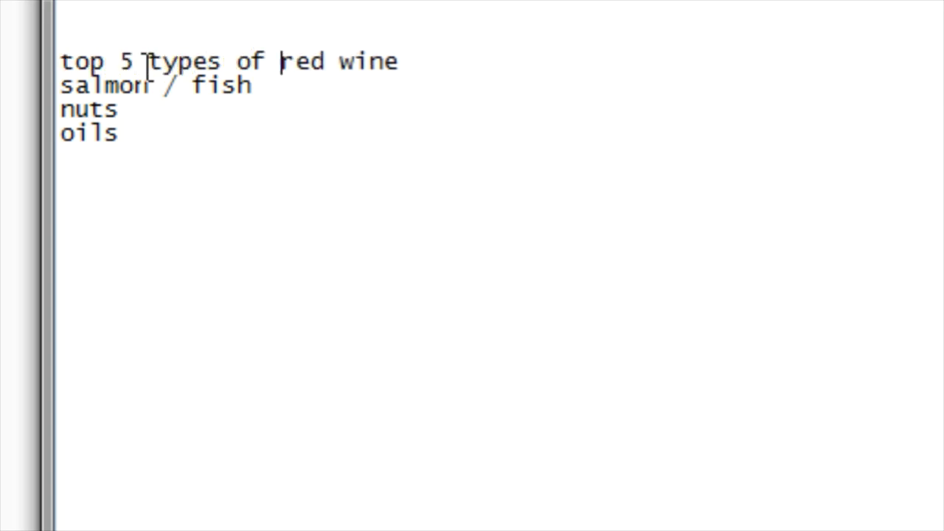
{"action": "key", "text": "shift+Home"}
{"action": "key", "text": "ctrl+x"}
{"action": "key", "text": "ctrl+v"}
{"action": "key", "text": "Down"}
{"action": "key", "text": "Left"}
{"action": "key", "text": "Home"}
{"action": "key", "text": "ctrl+v"}
- Trim 'salmon /' so that line reads fish, and prefix nuts and oils with 'top 5 types of'
{"action": "key", "text": "ctrl+shift+Right"}
{"action": "key", "text": "ctrl+shift+Right"}
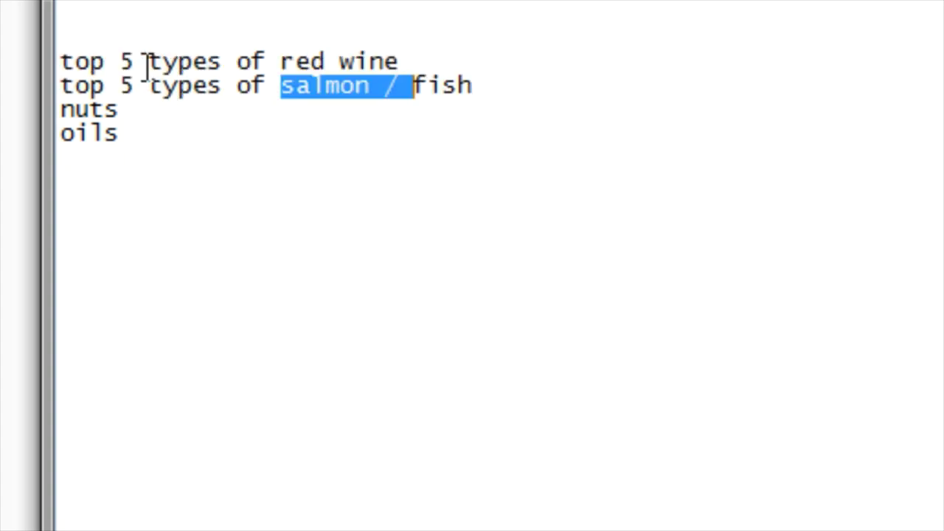
{"action": "key", "text": "Delete"}
{"action": "key", "text": "Down"}
{"action": "key", "text": "Home"}
{"action": "key", "text": "ctrl+v"}
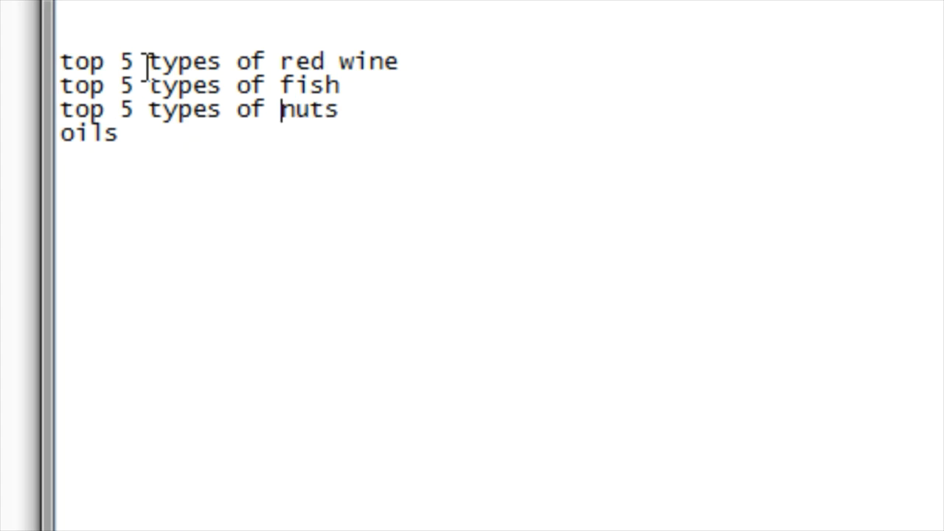
{"action": "key", "text": "Down"}
{"action": "key", "text": "Home"}
{"action": "key", "text": "ctrl+v"}
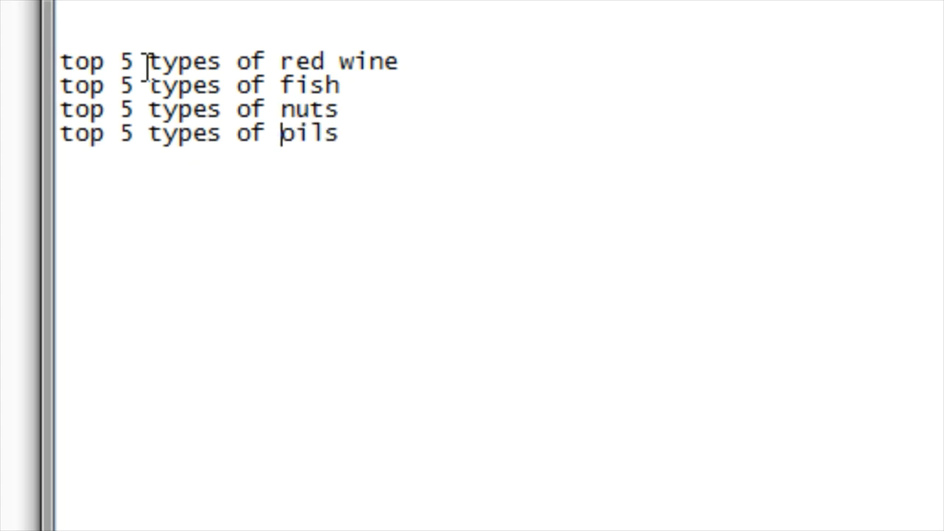
- Append 'that lower your cholesterol' to the oils, nuts, fish and red wine lines
{"action": "key", "text": "End"}
{"action": "type", "text": "that lower "}
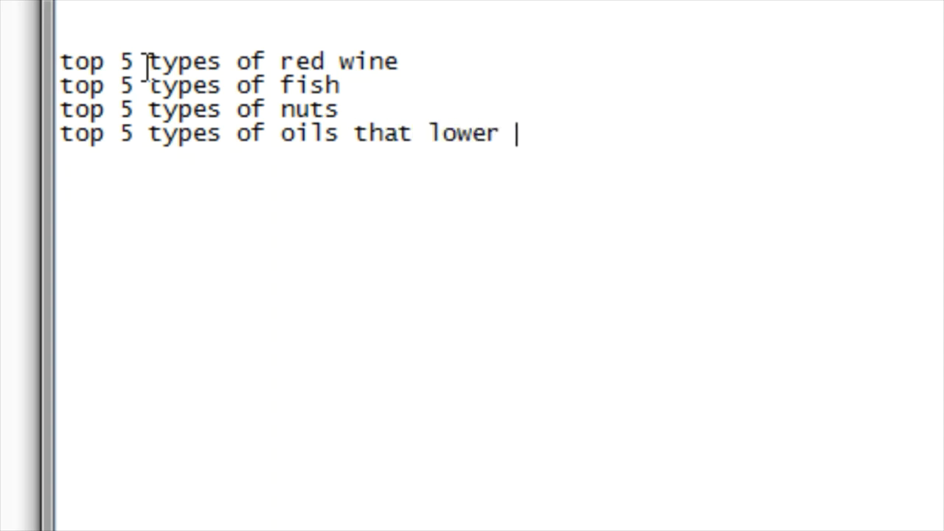
{"action": "type", "text": "your cholesterol"}
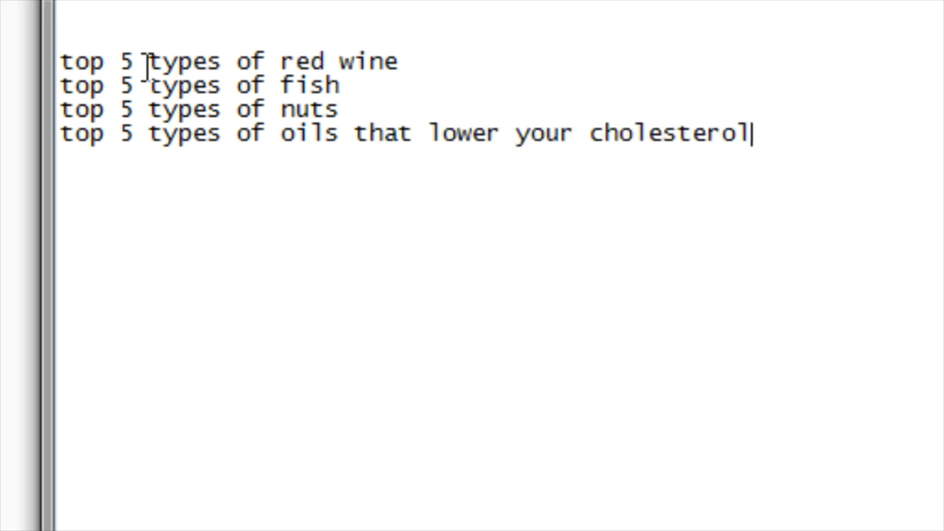
{"action": "key", "text": "ctrl+shift+Left"}
{"action": "key", "text": "ctrl+shift+Left"}
{"action": "key", "text": "ctrl+shift+Left"}
{"action": "key", "text": "ctrl+shift+Left"}
{"action": "key", "text": "shift+Left"}
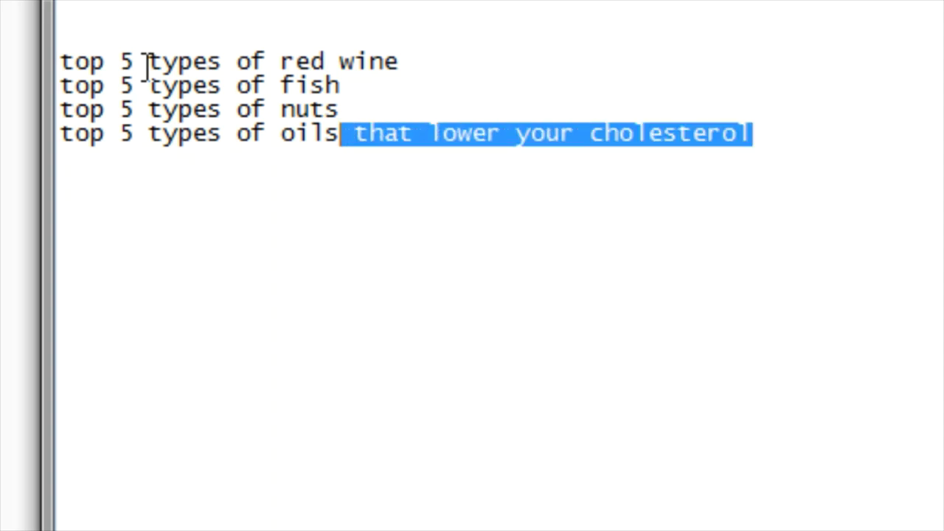
{"action": "key", "text": "Up"}
{"action": "key", "text": "ctrl+v"}
{"action": "key", "text": "Up"}
{"action": "key", "text": "ctrl+v"}
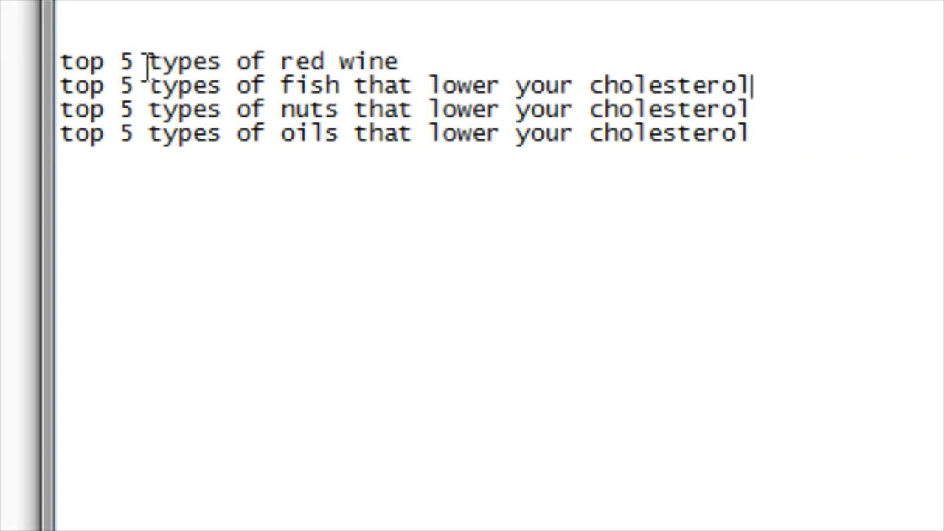
{"action": "key", "text": "Up"}
{"action": "key", "text": "ctrl+v"}
{"action": "key", "text": "Down"}
{"action": "key", "text": "Down"}
{"action": "key", "text": "Down"}
{"action": "key", "text": "Down"}
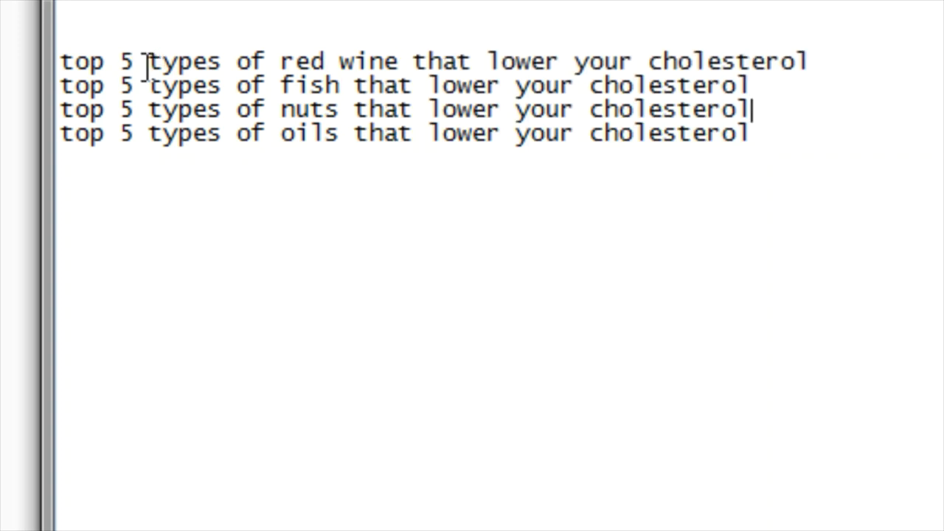
{"action": "key", "text": "BackSpace"}
{"action": "key", "text": "BackSpace"}
{"action": "key", "text": "Return"}
{"action": "key", "text": "BackSpace"}
- Insert a blank line between each of the four 'top 5 types of' query lines
{"action": "left_click", "coordinate": [62, 46]}
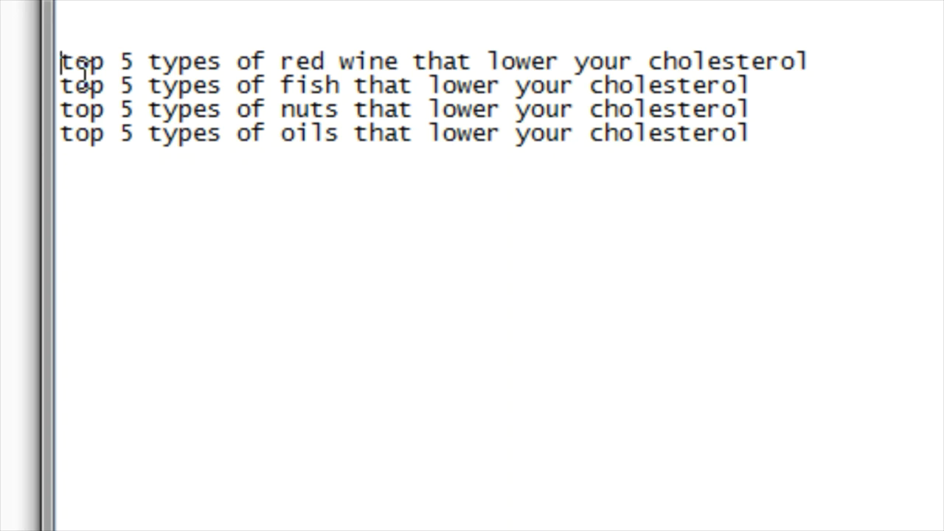
{"action": "key", "text": "Down"}
{"action": "key", "text": "Return"}
{"action": "key", "text": "Down"}
{"action": "key", "text": "Return"}
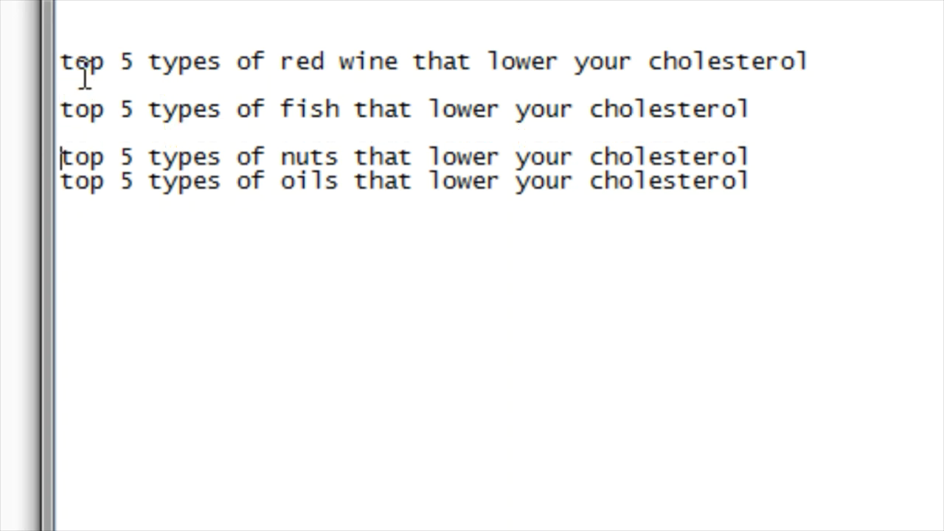
{"action": "key", "text": "Down"}
{"action": "key", "text": "Return"}
{"action": "key", "text": "Up"}
{"action": "key", "text": "Up"}
{"action": "key", "text": "Up"}
{"action": "key", "text": "Up"}
{"action": "key", "text": "Up"}
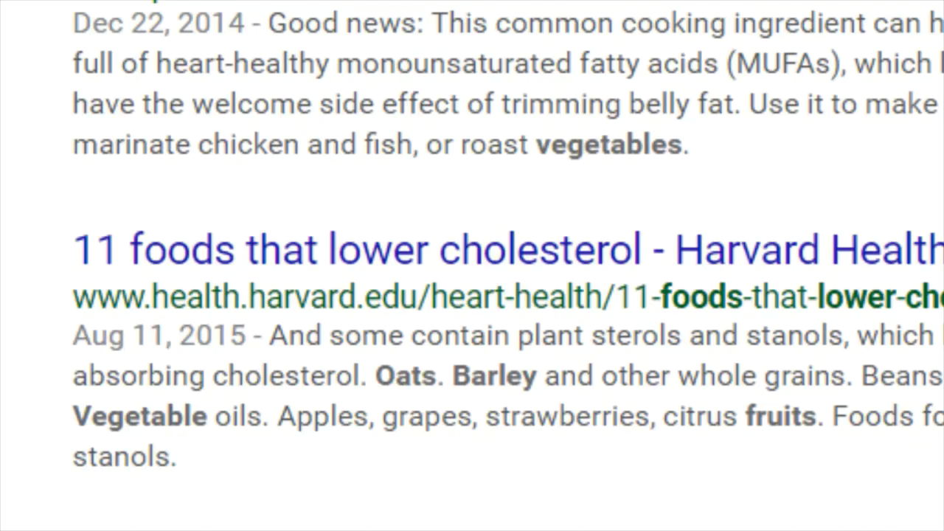
- Search Google for top beans to lower cholesterol and highlight the bean names in the featured snippet
{"action": "scroll", "coordinate": [310, 92], "scroll_direction": "up", "scroll_amount": 5}
{"action": "scroll", "coordinate": [310, 92], "scroll_direction": "up", "scroll_amount": 10}
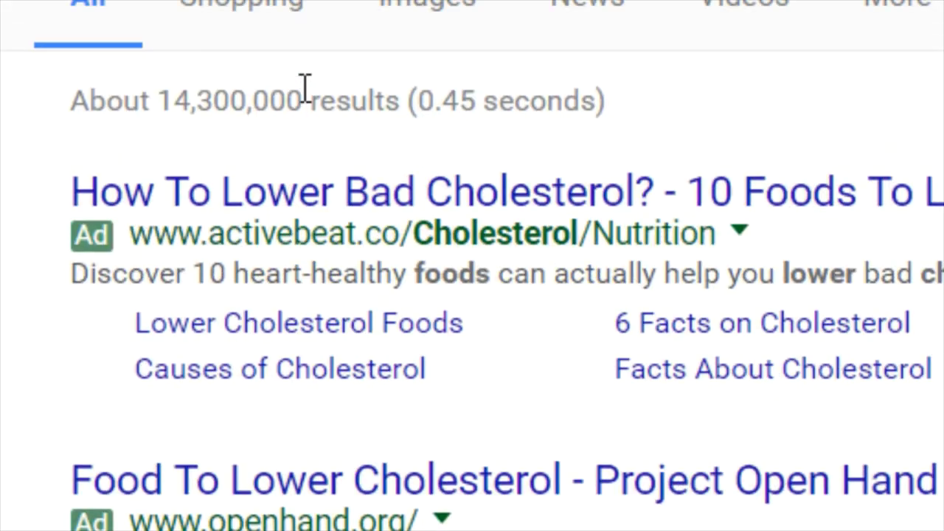
{"action": "left_click_drag", "start_coordinate": [445, 26], "coordinate": [2, 37]}
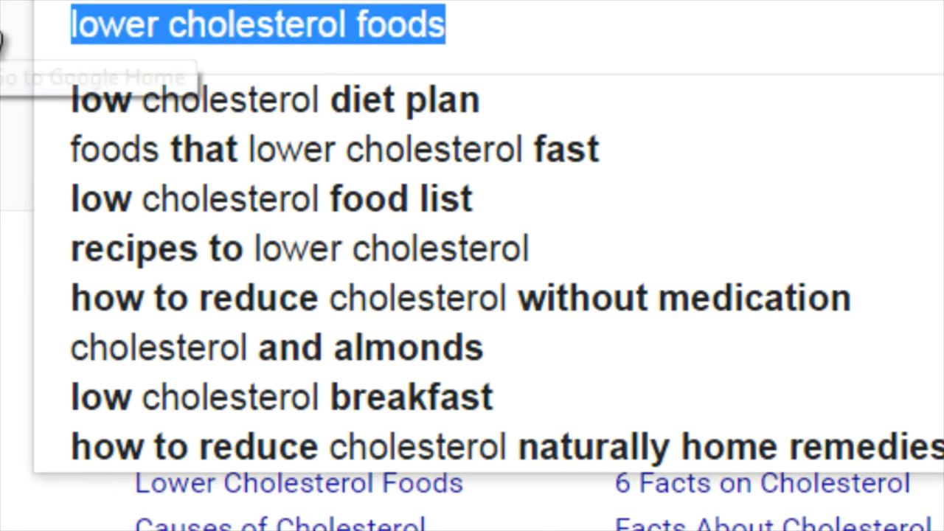
{"action": "type", "text": "top beans to lower cho"}
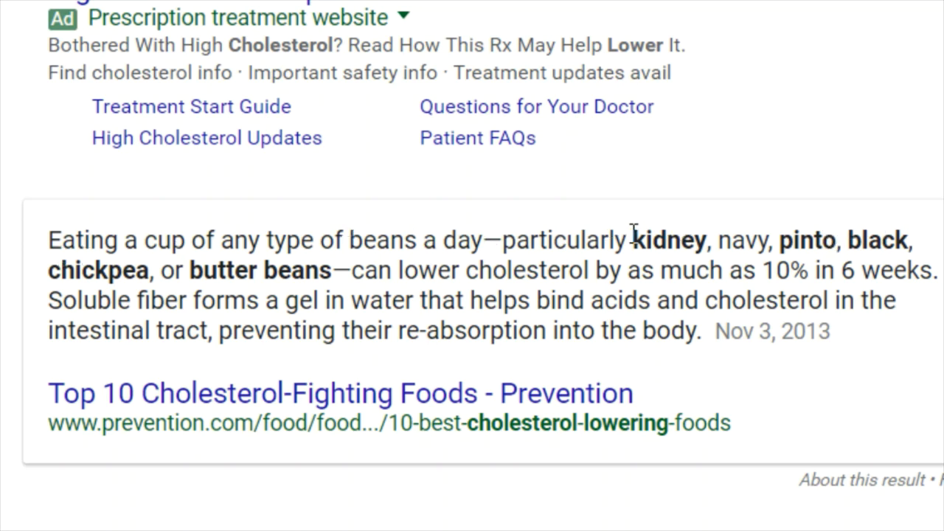
{"action": "left_click_drag", "start_coordinate": [653, 240], "coordinate": [151, 271]}
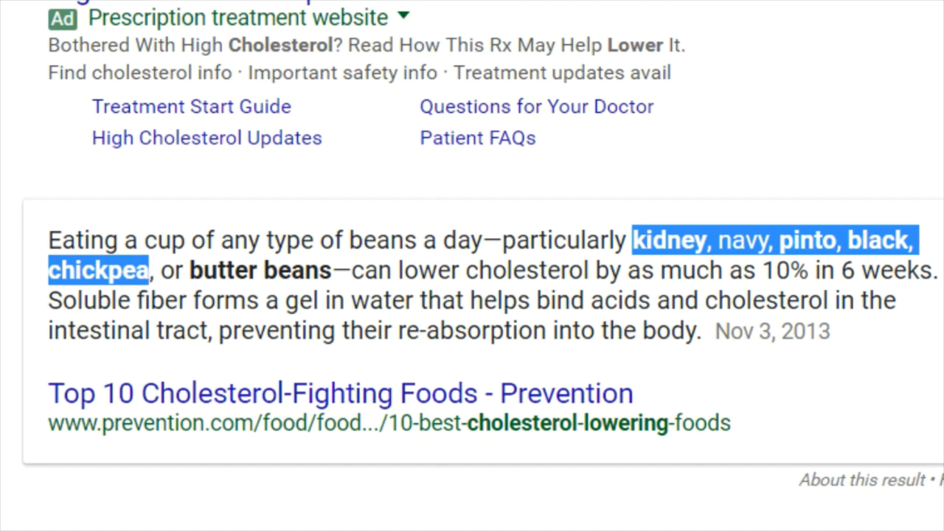
{"action": "scroll", "coordinate": [38, 407], "scroll_direction": "down", "scroll_amount": 10}
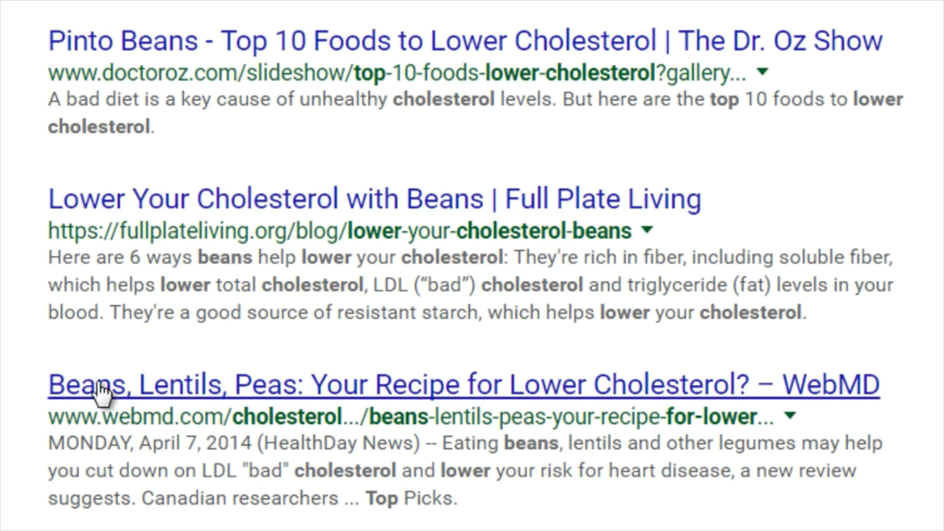
{"action": "scroll", "coordinate": [476, 265], "scroll_direction": "up", "scroll_amount": 1}
{"action": "scroll", "coordinate": [472, 265], "scroll_direction": "up", "scroll_amount": 5}
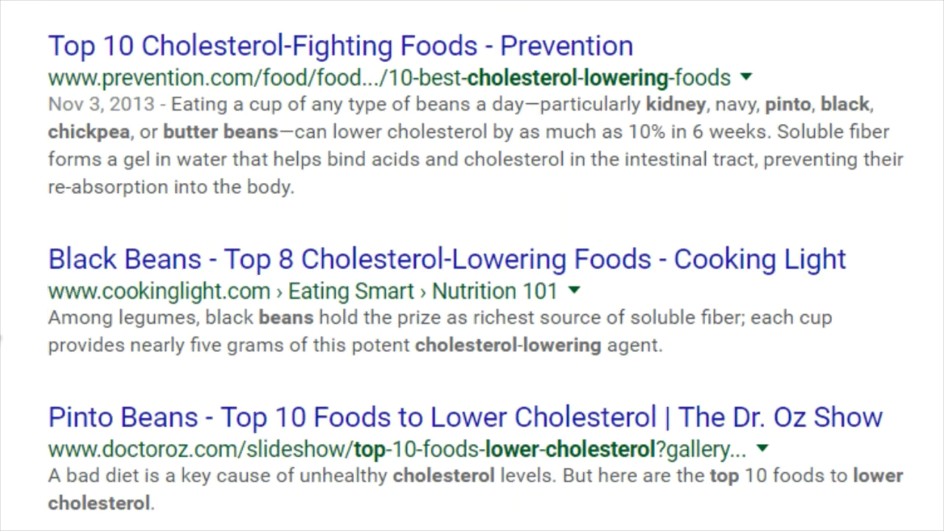
{"action": "scroll", "coordinate": [472, 265], "scroll_direction": "down", "scroll_amount": 2}
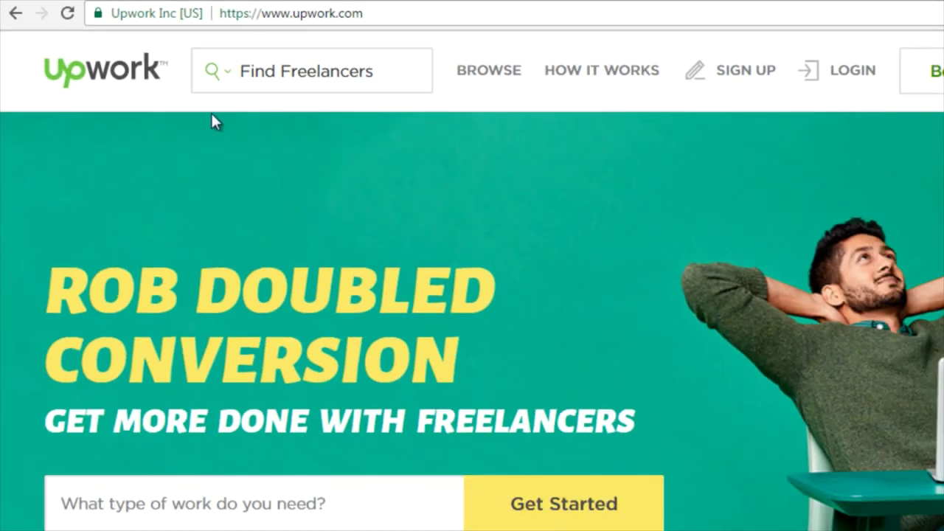
{"action": "left_click", "coordinate": [316, 67]}
- Back in Notepad, open a line under the nuts query and type '1. pinto beans' and '2. navy beans'
{"action": "key", "text": "alt+Tab"}
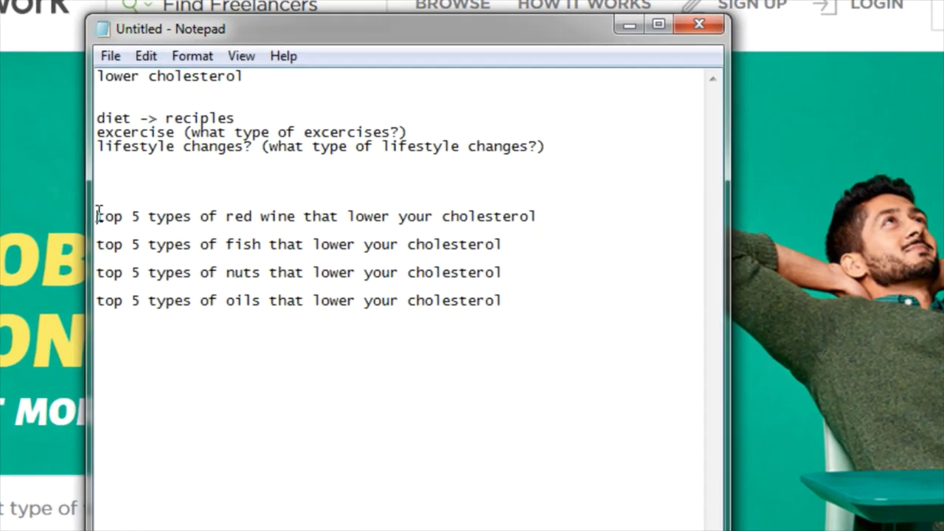
{"action": "left_click_drag", "start_coordinate": [171, 248], "coordinate": [548, 324]}
{"action": "left_click", "coordinate": [548, 325]}
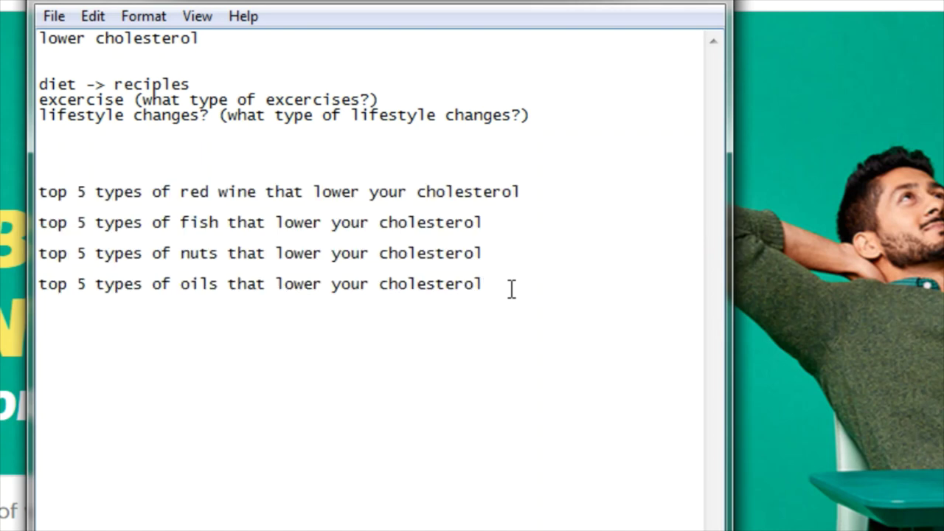
{"action": "key", "text": "Return"}
{"action": "key", "text": "Up"}
{"action": "key", "text": "Return"}
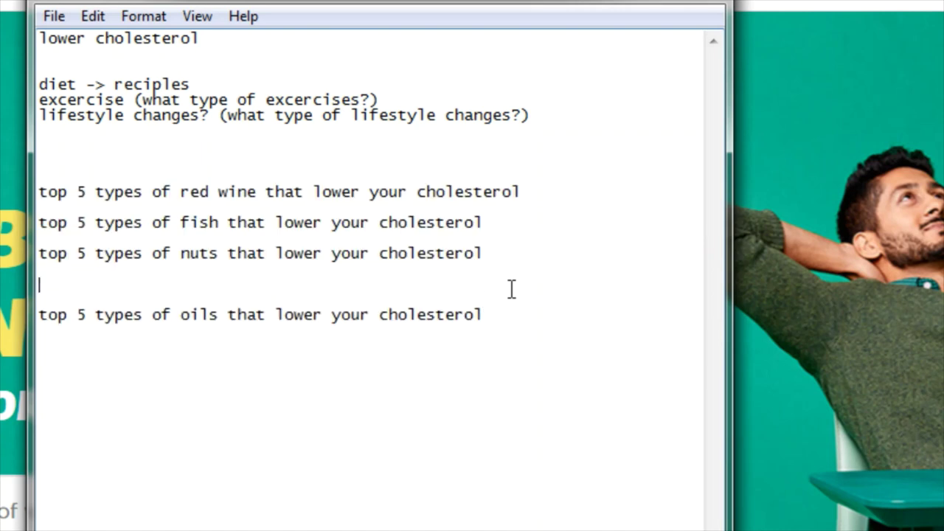
{"action": "type", "text": "1. pinto "}
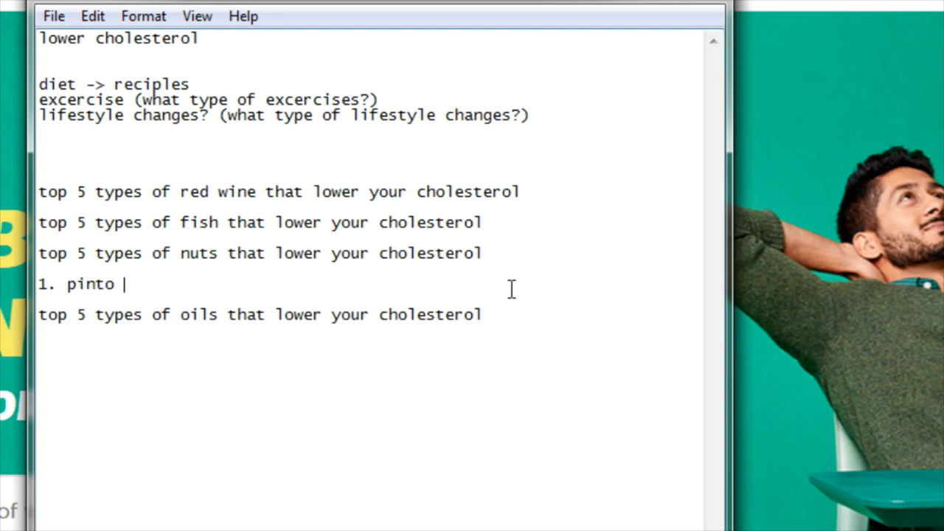
{"action": "type", "text": "beans"}
{"action": "key", "text": "Return"}
{"action": "key", "text": "Return"}
{"action": "key", "text": "BackSpace"}
{"action": "type", "text": "2"}
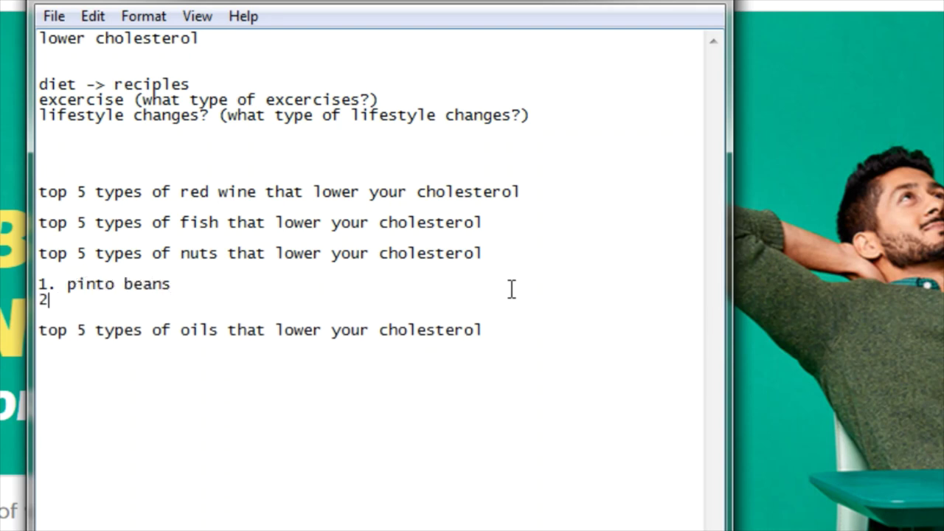
{"action": "type", "text": ". navy beans"}
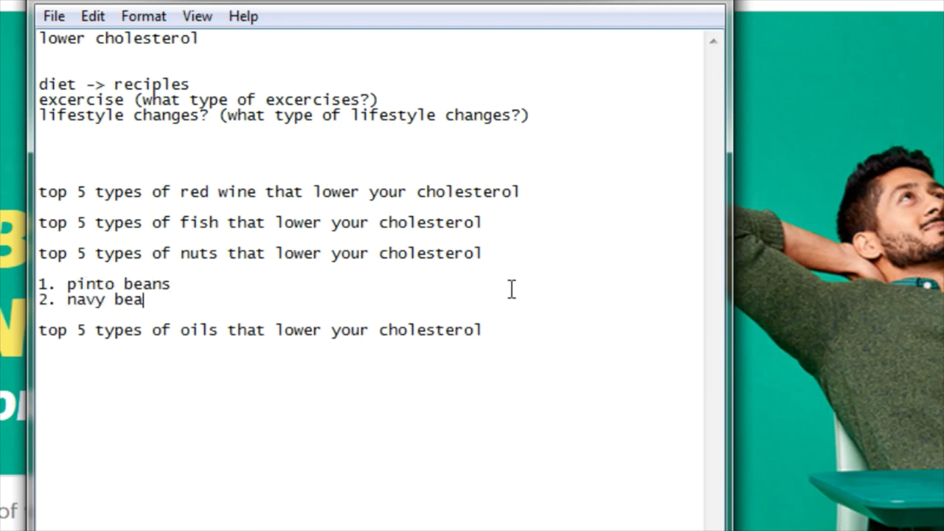
{"action": "key", "text": "Return"}
- Number items 3–5 and fill them in as kidney beans, chickpeas and butter beans
{"action": "type", "text": "3"}
{"action": "key", "text": "Return"}
{"action": "type", "text": "4"}
{"action": "key", "text": "Return"}
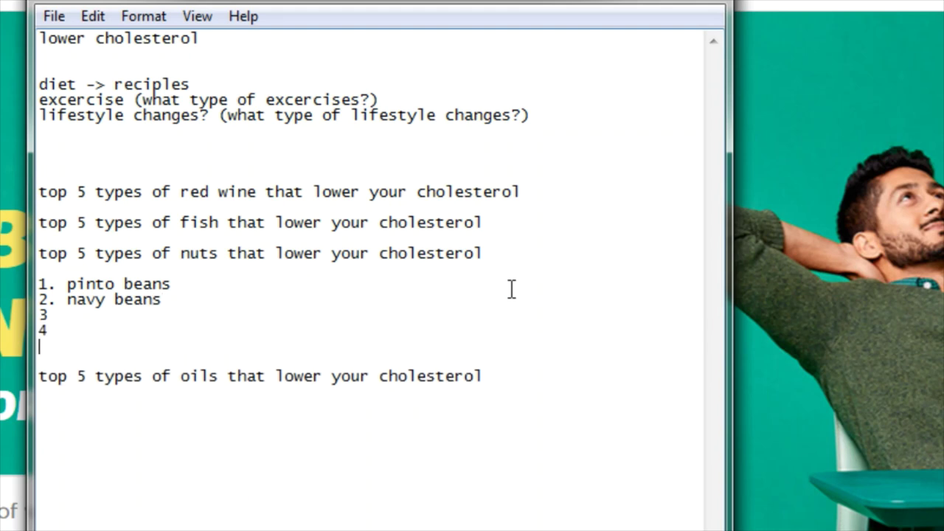
{"action": "type", "text": "5."}
{"action": "key", "text": "Up"}
{"action": "type", "text": "."}
{"action": "key", "text": "Up"}
{"action": "type", "text": "."}
{"action": "key", "text": "Up"}
{"action": "key", "text": "Down"}
{"action": "key", "text": "Down"}
{"action": "key", "text": "Down"}
{"action": "key", "text": "Up"}
{"action": "key", "text": "Up"}
{"action": "type", "text": "kidney beans"}
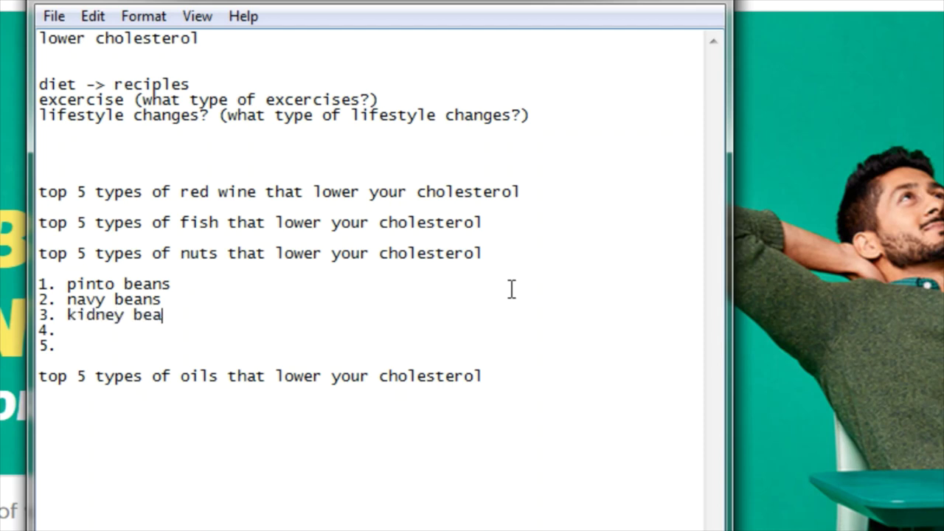
{"action": "key", "text": "Down"}
{"action": "type", "text": "chick"}
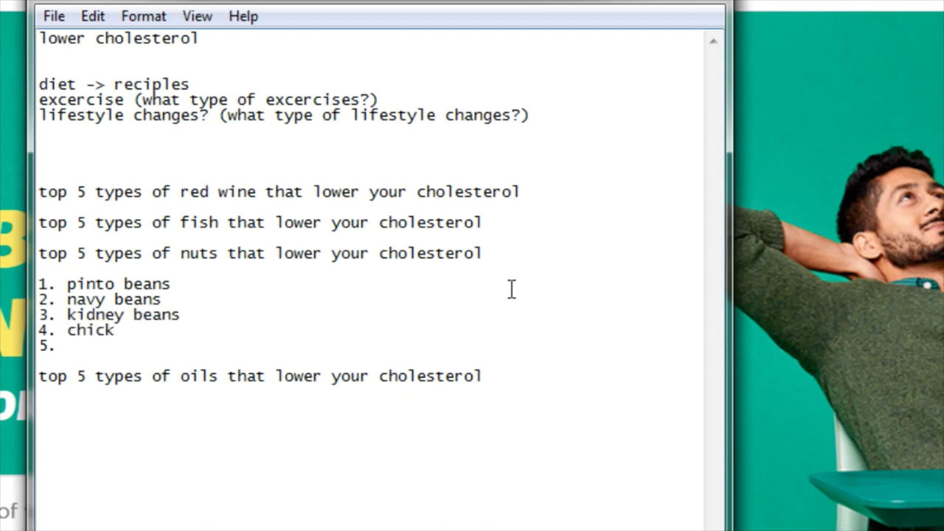
{"action": "type", "text": "peas"}
{"action": "key", "text": "Down"}
{"action": "type", "text": "butter beans"}
{"action": "key", "text": "Up"}
{"action": "key", "text": "Up"}
{"action": "key", "text": "Up"}
{"action": "key", "text": "Up"}
{"action": "key", "text": "Up"}
{"action": "key", "text": "Up"}
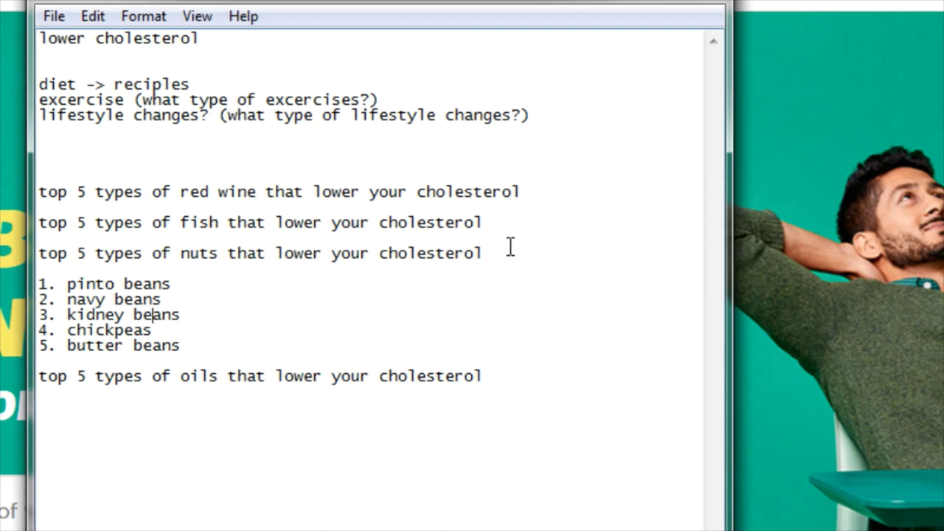
{"action": "key", "text": "shift+Down"}
{"action": "key", "text": "shift+Down"}
{"action": "key", "text": "shift+Down"}
{"action": "key", "text": "shift+Down"}
{"action": "key", "text": "shift+Down"}
{"action": "key", "text": "shift+Down"}
{"action": "key", "text": "shift+Down"}
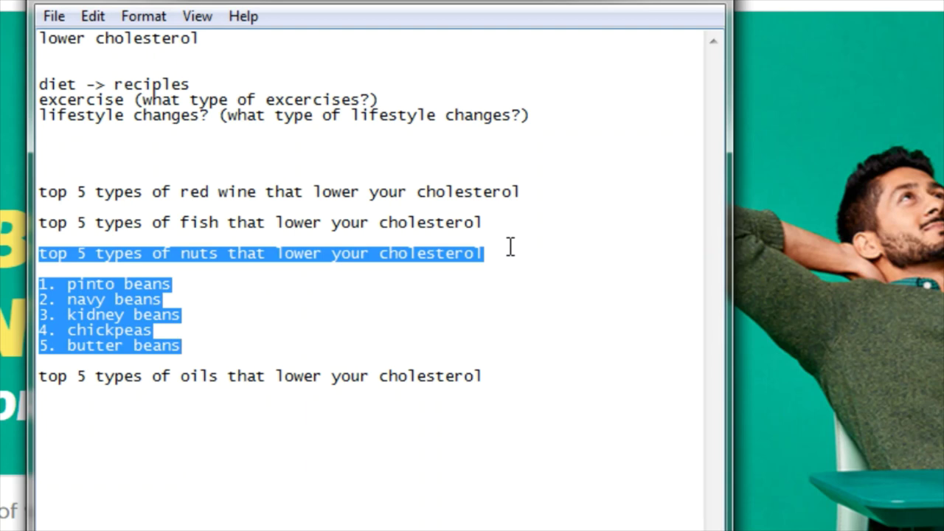
- Add a "what and the why's" line directly below the five-item bean list
{"action": "key", "text": "Down"}
{"action": "key", "text": "Up"}
{"action": "key", "text": "Up"}
{"action": "key", "text": "Down"}
{"action": "key", "text": "Return"}
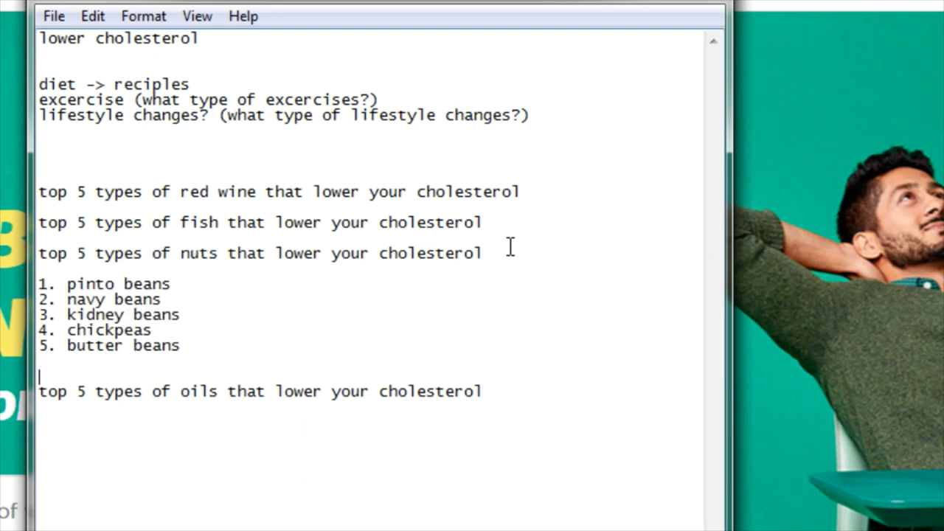
{"action": "type", "text": "what an"}
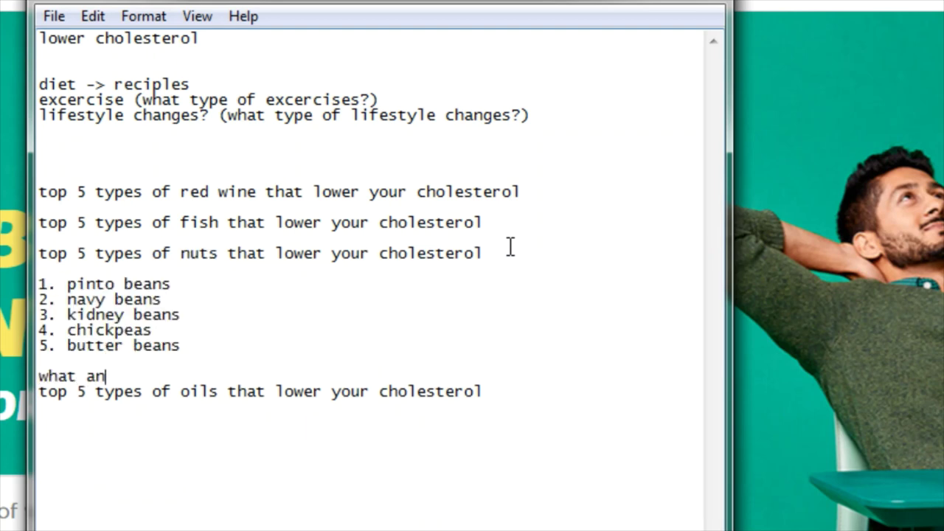
{"action": "type", "text": "d the why's"}
{"action": "key", "text": "Return"}
{"action": "key", "text": "Return"}
{"action": "key", "text": "Return"}
{"action": "key", "text": "Return"}
{"action": "key", "text": "Return"}
{"action": "key", "text": "Return"}
- Below it, write the note: solution = "how" = buy your product
{"action": "key", "text": "Up"}
{"action": "key", "text": "Up"}
{"action": "key", "text": "Up"}
{"action": "key", "text": "Up"}
{"action": "key", "text": "Up"}
{"action": "key", "text": "Up"}
{"action": "key", "text": "Up"}
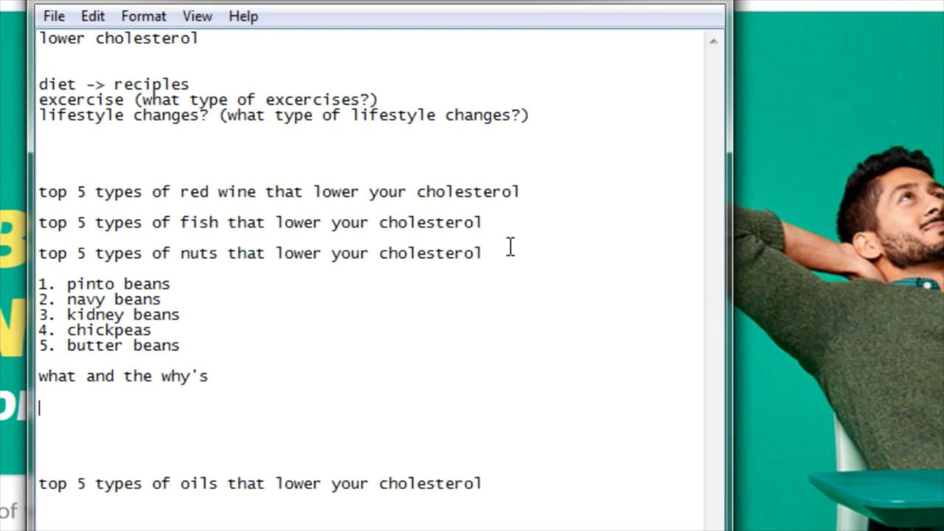
{"action": "key", "text": "Up"}
{"action": "key", "text": "Up"}
{"action": "key", "text": "Up"}
{"action": "key", "text": "Up"}
{"action": "key", "text": "Up"}
{"action": "key", "text": "Up"}
{"action": "key", "text": "Up"}
{"action": "key", "text": "Down"}
{"action": "key", "text": "Down"}
{"action": "key", "text": "Down"}
{"action": "key", "text": "Down"}
{"action": "key", "text": "Down"}
{"action": "key", "text": "ctrl+Right"}
{"action": "key", "text": "ctrl+Right"}
{"action": "key", "text": "ctrl+Right"}
{"action": "key", "text": "ctrl+Right"}
{"action": "key", "text": "Return"}
{"action": "key", "text": "Return"}
{"action": "key", "text": "Return"}
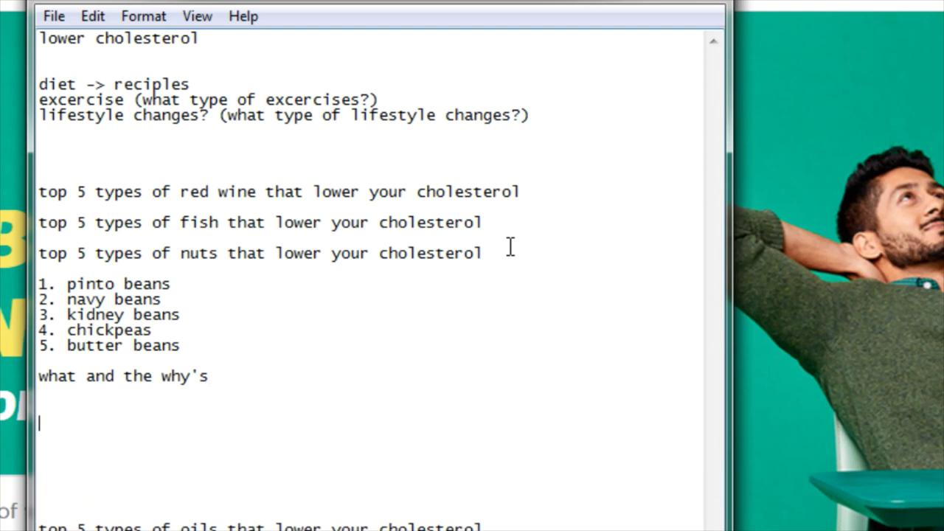
{"action": "type", "text": "\"how\""}
{"action": "key", "text": "Home"}
{"action": "type", "text": "solution ="}
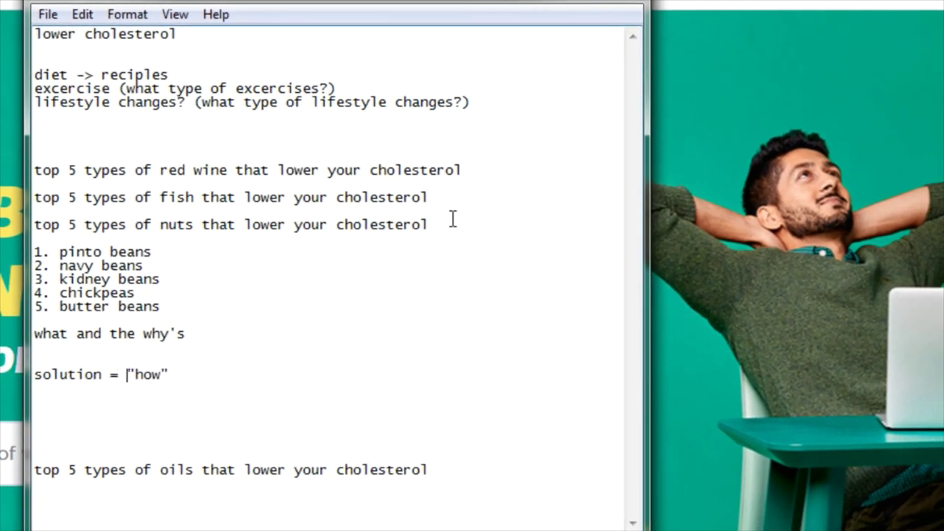
{"action": "key", "text": "End"}
{"action": "type", "text": "= buy your product."}
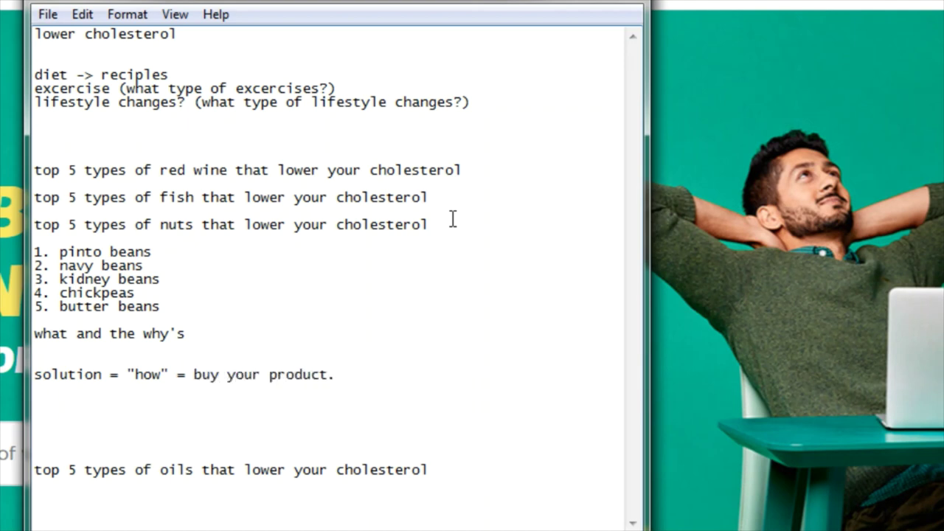
- Highlight the new lines from the nuts query through the solution note to review them
{"action": "key", "text": "shift+Home"}
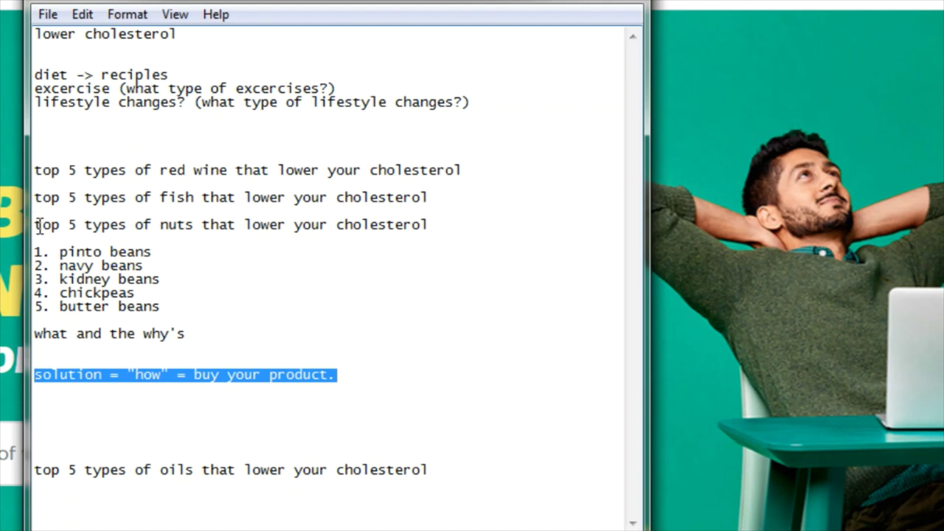
{"action": "left_click_drag", "start_coordinate": [39, 226], "coordinate": [225, 334]}
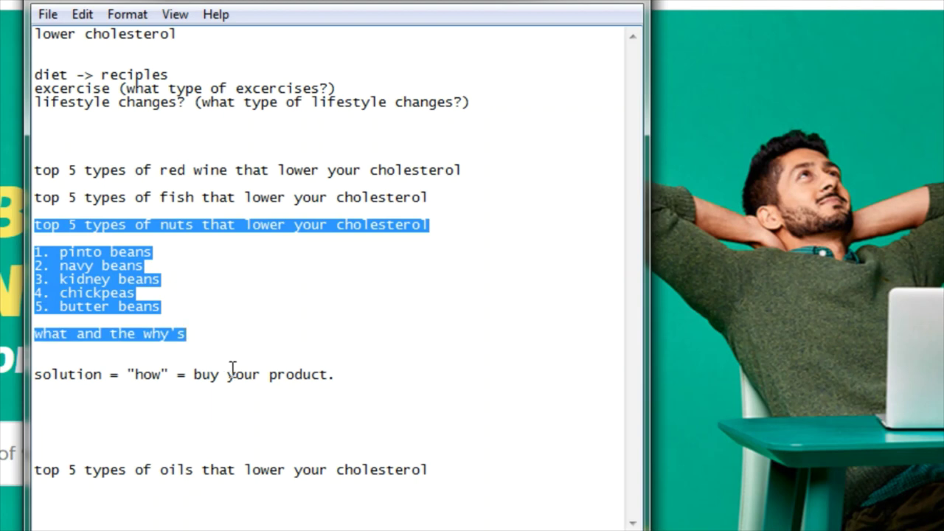
{"action": "left_click", "coordinate": [231, 368]}
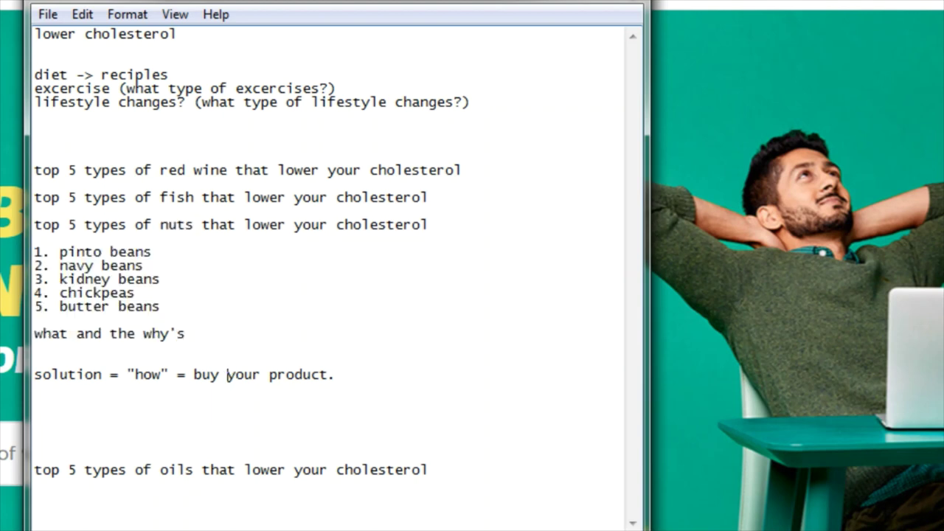
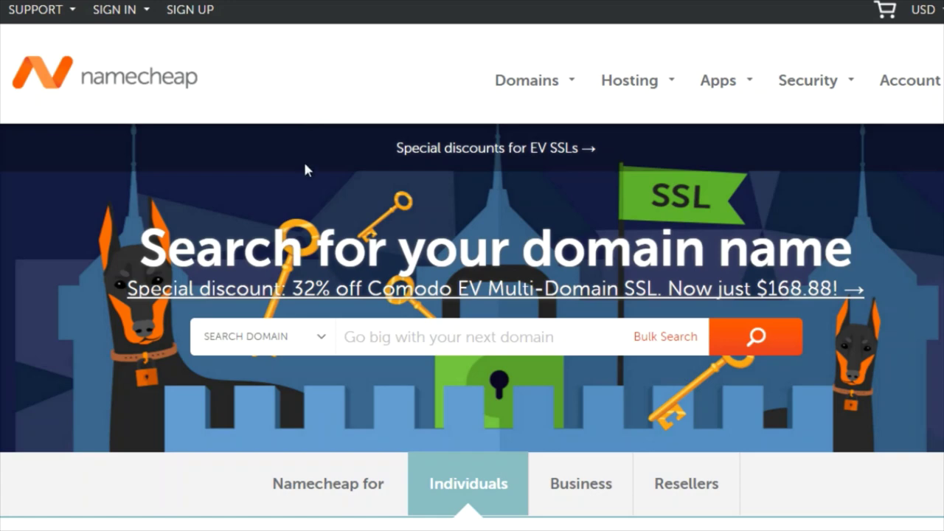
- Enter 'lowercholesterol12346' in Namecheap's domain search box, correcting typos along the way
{"action": "scroll", "coordinate": [322, 153], "scroll_direction": "down", "scroll_amount": 5}
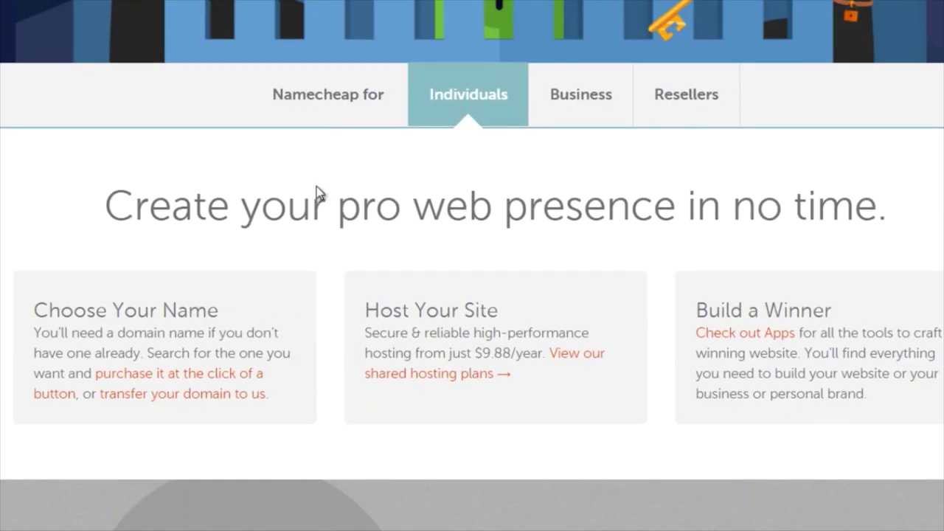
{"action": "scroll", "coordinate": [313, 210], "scroll_direction": "up", "scroll_amount": 3}
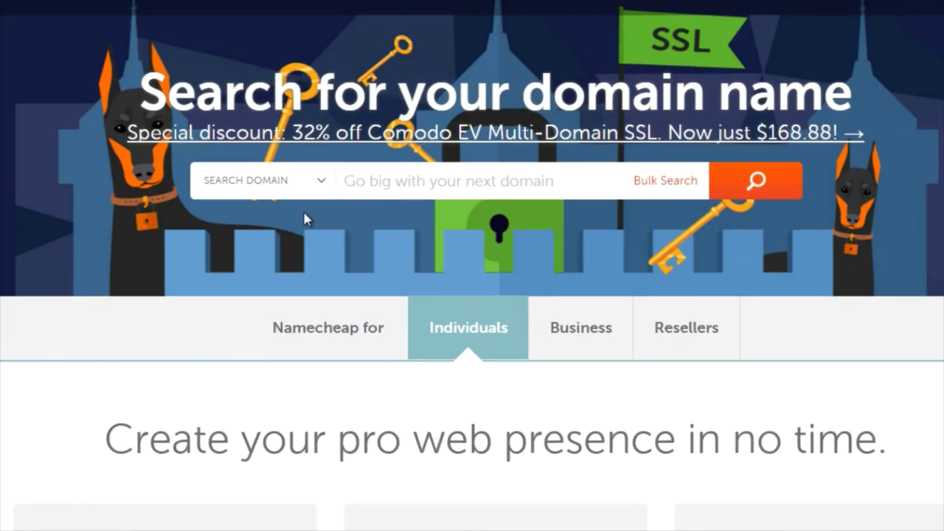
{"action": "left_click", "coordinate": [417, 179]}
{"action": "scroll", "coordinate": [401, 229], "scroll_direction": "up", "scroll_amount": 1}
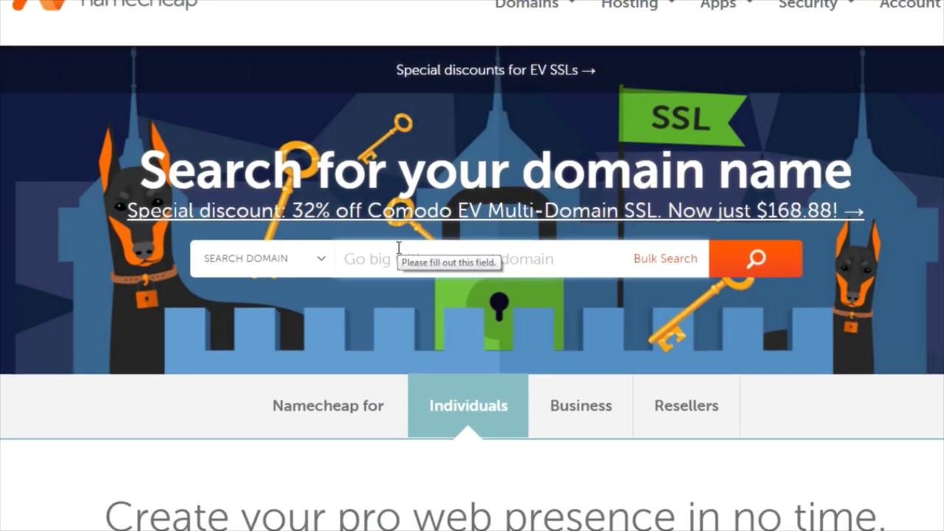
{"action": "scroll", "coordinate": [401, 251], "scroll_direction": "up", "scroll_amount": 1}
{"action": "scroll", "coordinate": [402, 307], "scroll_direction": "down", "scroll_amount": 1}
{"action": "type", "text": "l"}
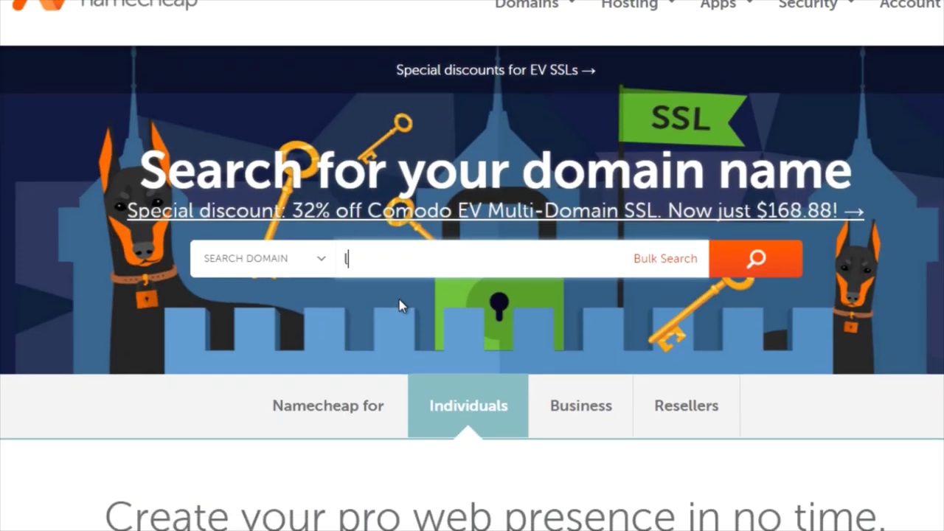
{"action": "type", "text": "owercholees"}
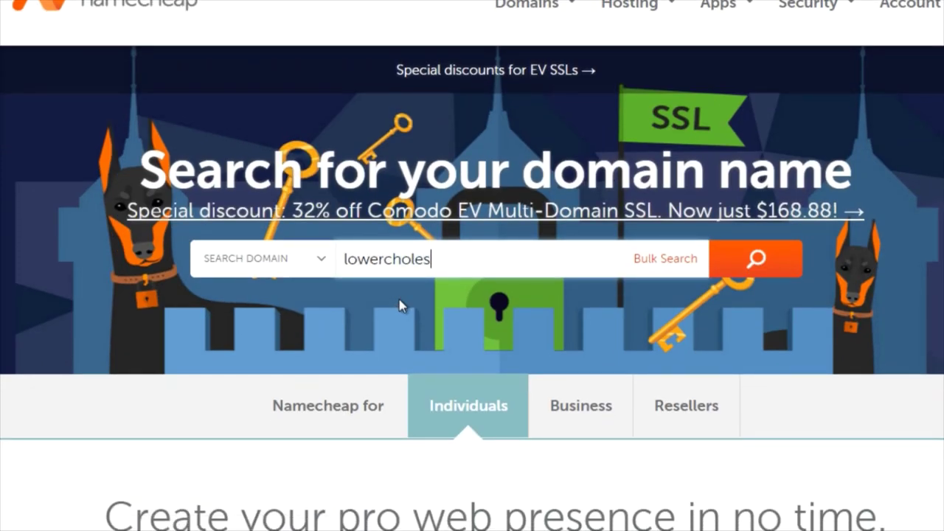
{"action": "key", "text": "BackSpace"}
{"action": "type", "text": "est"}
{"action": "key", "text": "BackSpace"}
{"action": "key", "text": "BackSpace"}
{"action": "key", "text": "BackSpace"}
{"action": "type", "text": "ter"}
{"action": "key", "text": "BackSpace"}
{"action": "key", "text": "BackSpace"}
{"action": "key", "text": "BackSpace"}
{"action": "type", "text": "sterol"}
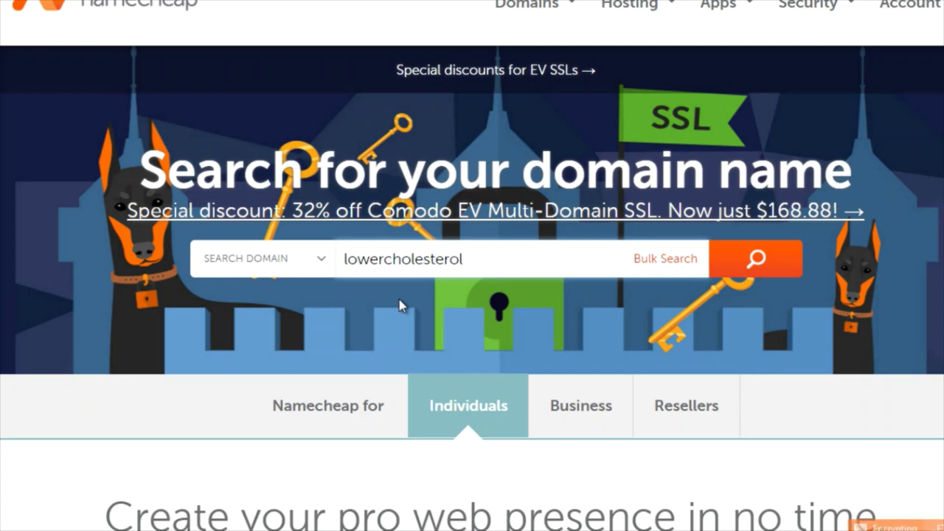
{"action": "type", "text": "12346"}
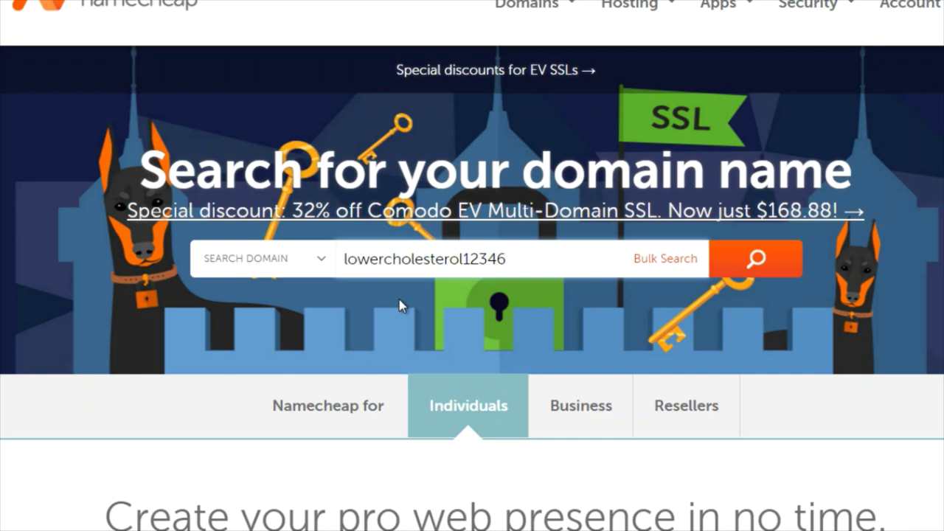
- Search the name and review results showing .store available at $6.88/year
{"action": "left_click", "coordinate": [766, 270]}
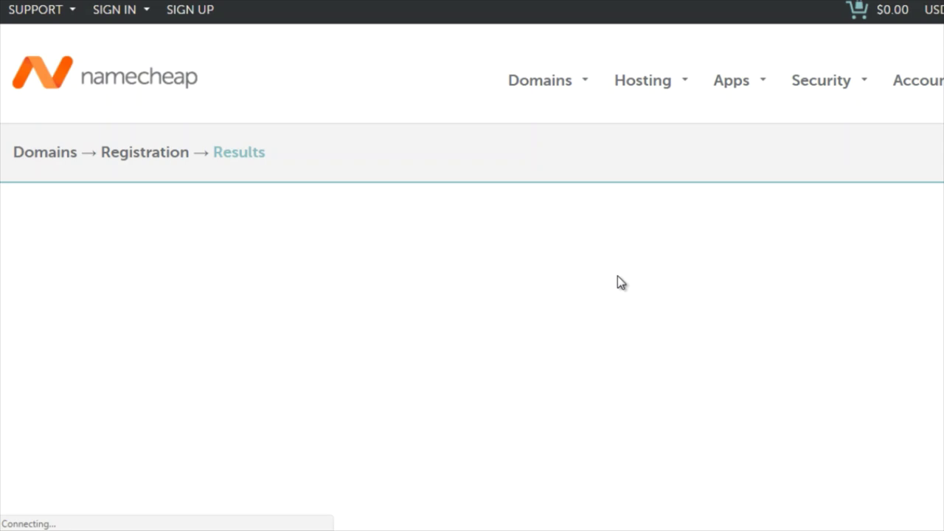
{"action": "scroll", "coordinate": [622, 280], "scroll_direction": "down", "scroll_amount": 3}
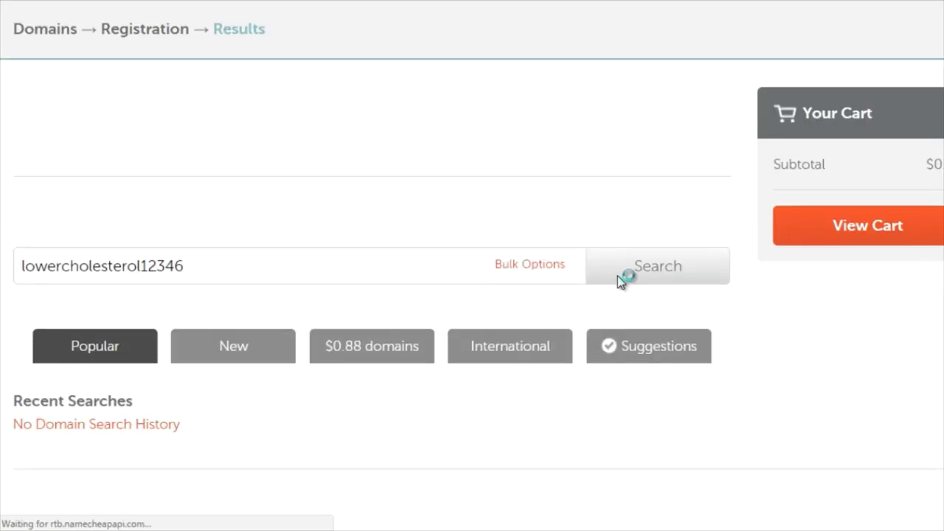
{"action": "scroll", "coordinate": [737, 354], "scroll_direction": "down", "scroll_amount": 3}
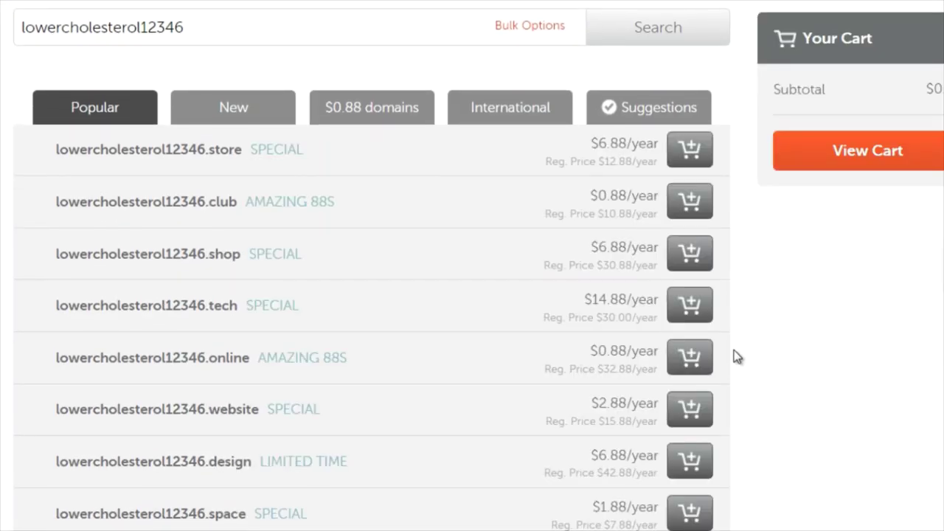
{"action": "scroll", "coordinate": [730, 357], "scroll_direction": "up", "scroll_amount": 1}
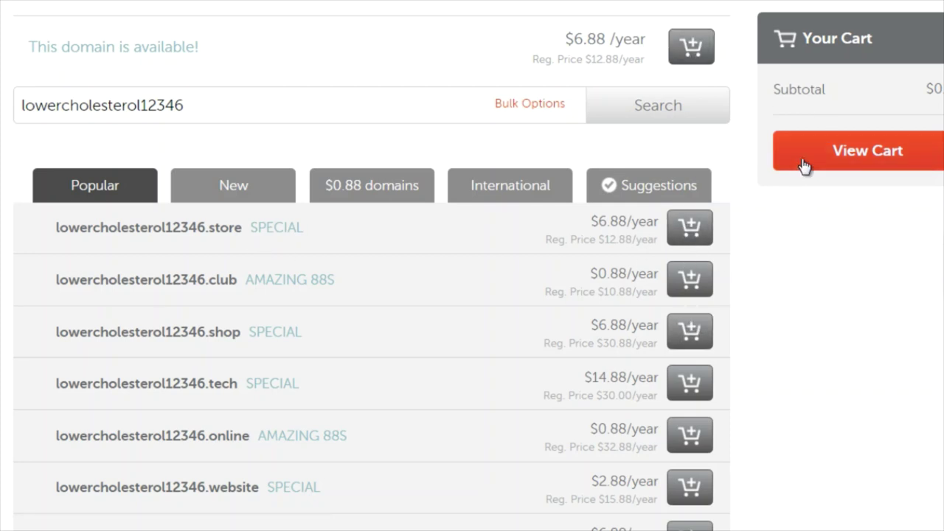
{"action": "scroll", "coordinate": [774, 270], "scroll_direction": "up", "scroll_amount": 3}
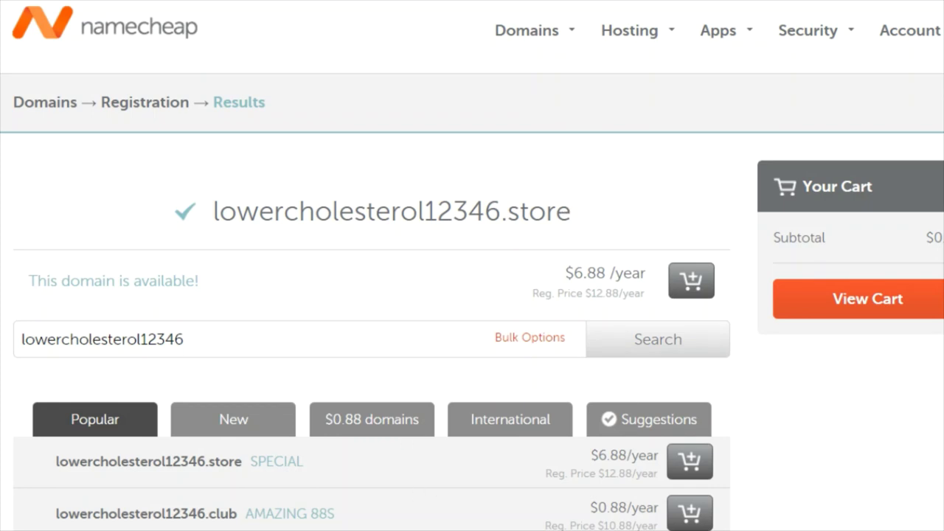
- Replace the Word document's old heading with 'domain name -> web hosting'
{"action": "key", "text": "alt+Tab"}
{"action": "left_click", "coordinate": [493, 276]}
{"action": "key", "text": "ctrl+a"}
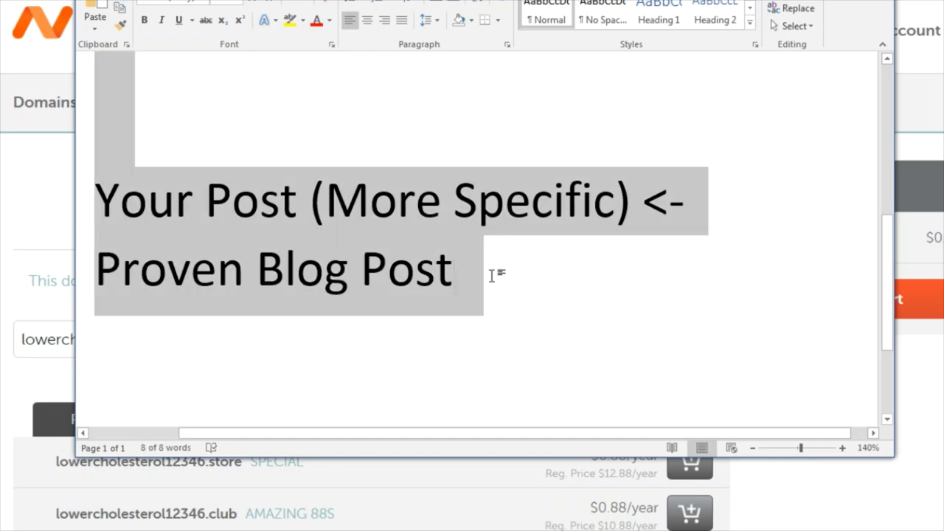
{"action": "key", "text": "BackSpace"}
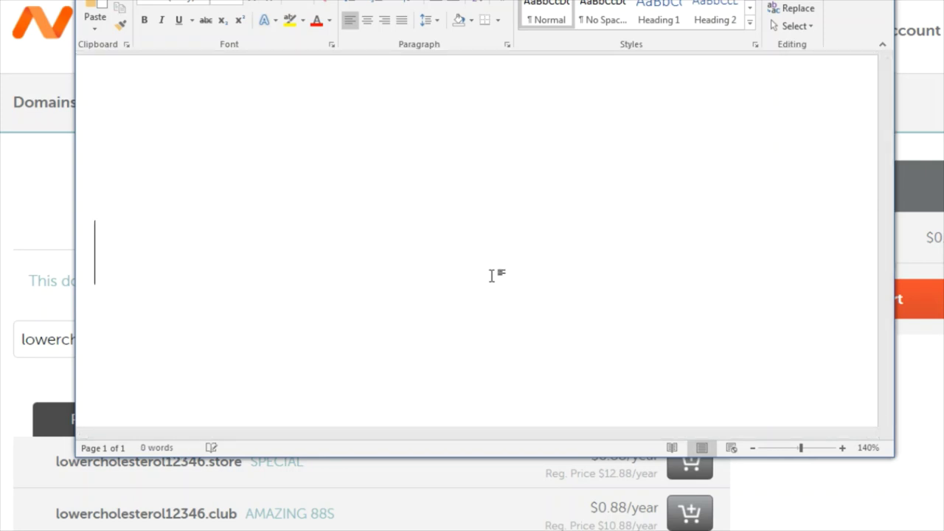
{"action": "type", "text": "domain name -> "}
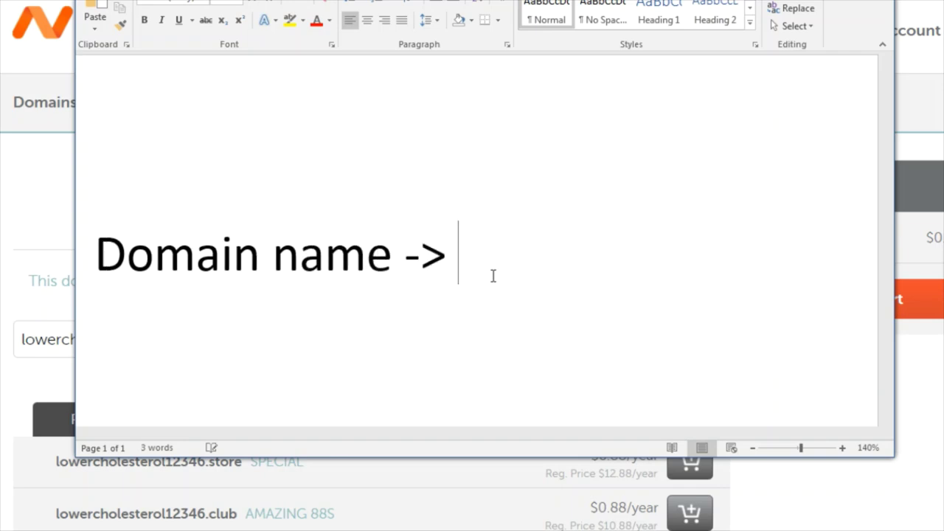
{"action": "type", "text": "web hosting"}
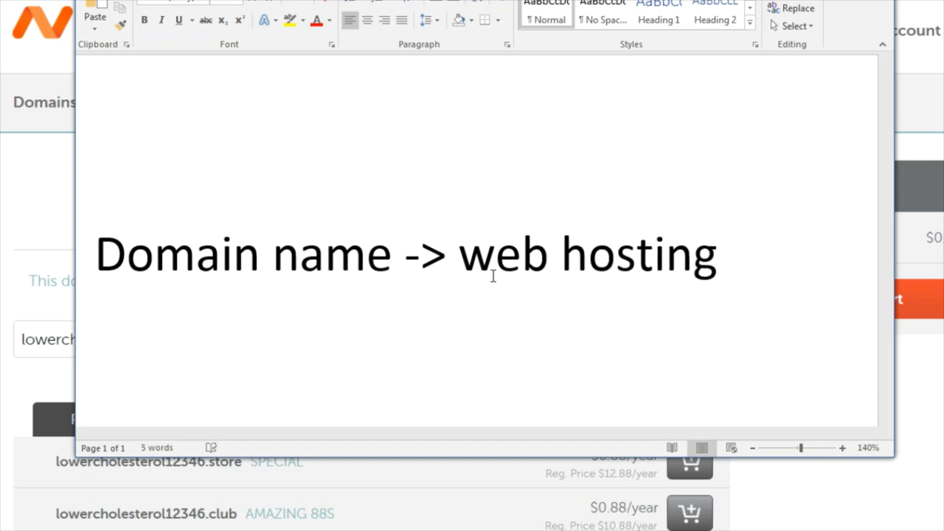
- Select the words 'web hosting' in the new line using keyboard word selection
{"action": "key", "text": "ctrl+Left"}
{"action": "key", "text": "ctrl+Left"}
{"action": "key", "text": "ctrl+Left"}
{"action": "key", "text": "ctrl+Left"}
{"action": "key", "text": "ctrl+Right"}
{"action": "key", "text": "ctrl+Right"}
{"action": "key", "text": "ctrl+Right"}
{"action": "key", "text": "Right"}
{"action": "key", "text": "Right"}
{"action": "key", "text": "Right"}
{"action": "key", "text": "Right"}
{"action": "key", "text": "Right"}
{"action": "key", "text": "End"}
{"action": "key", "text": "ctrl+shift+Left"}
{"action": "key", "text": "ctrl+shift+Left"}
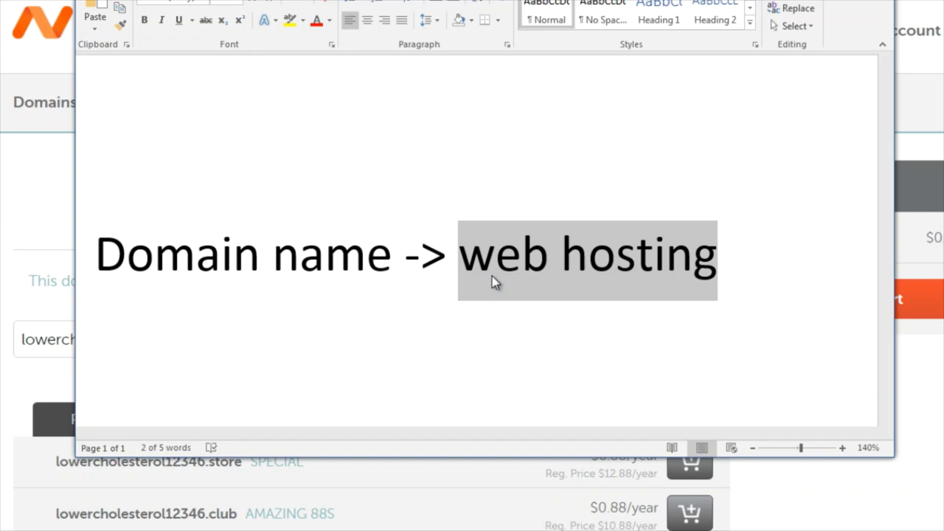
{"action": "key", "text": "Right"}
{"action": "key", "text": "Left"}
{"action": "key", "text": "ctrl+Left"}
{"action": "key", "text": "ctrl+Left"}
{"action": "key", "text": "ctrl+Left"}
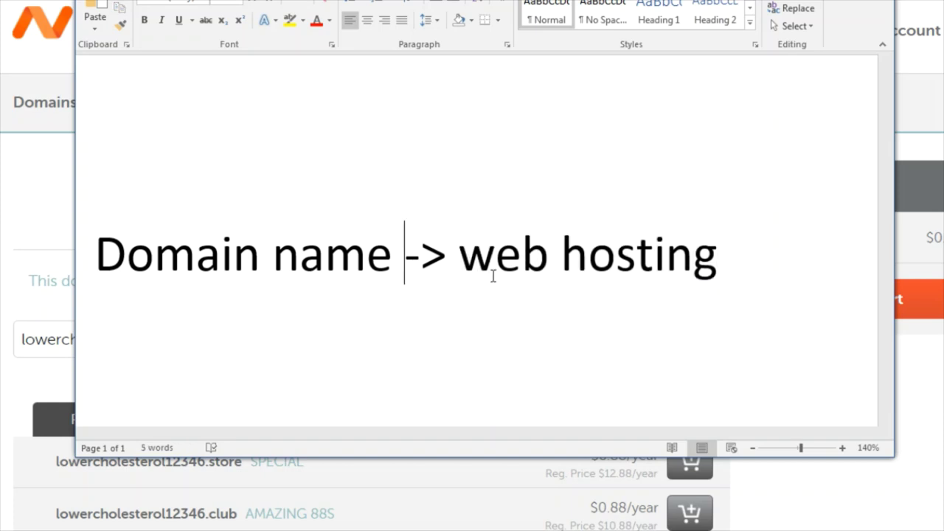
{"action": "key", "text": "ctrl+Right"}
{"action": "key", "text": "ctrl+shift+Right"}
{"action": "key", "text": "ctrl+shift+Right"}
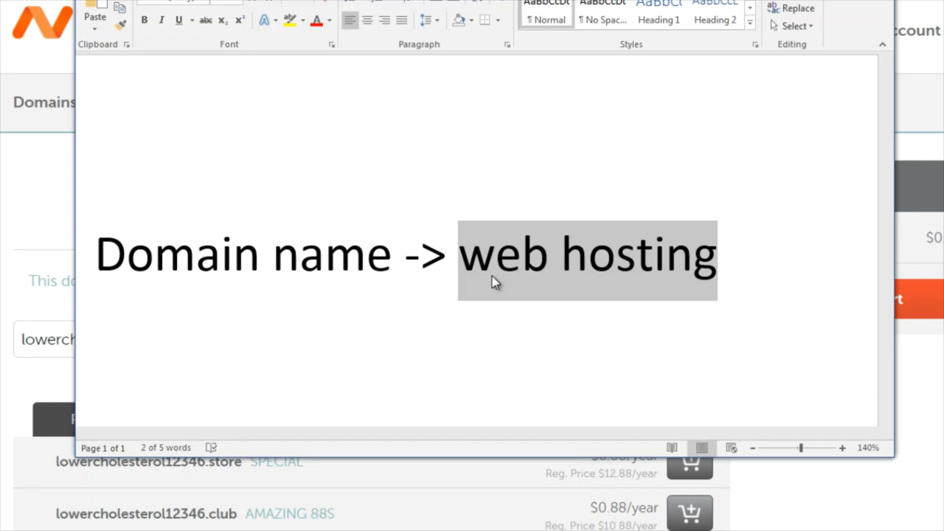
{"action": "left_click", "coordinate": [7, 175]}
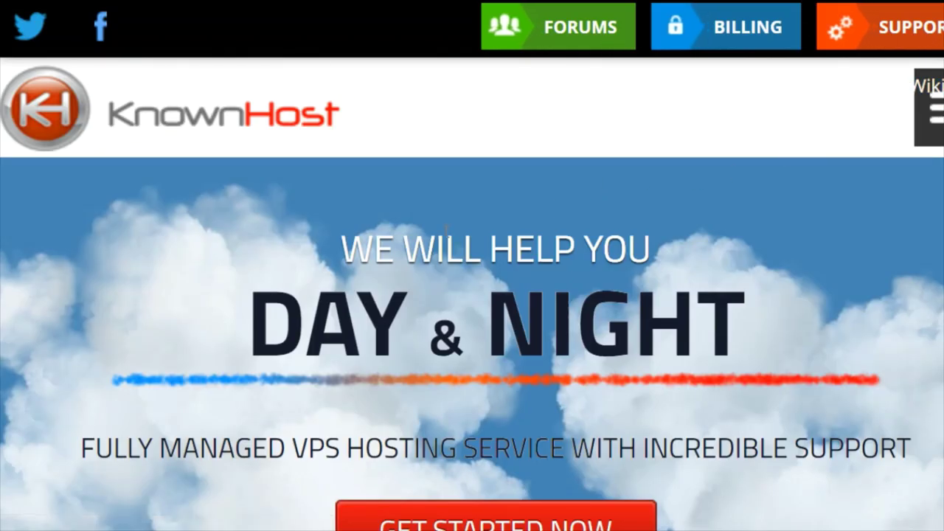
- Scroll through KnownHost's homepage features and reload the page with F5
{"action": "scroll", "coordinate": [445, 231], "scroll_direction": "down", "scroll_amount": 3}
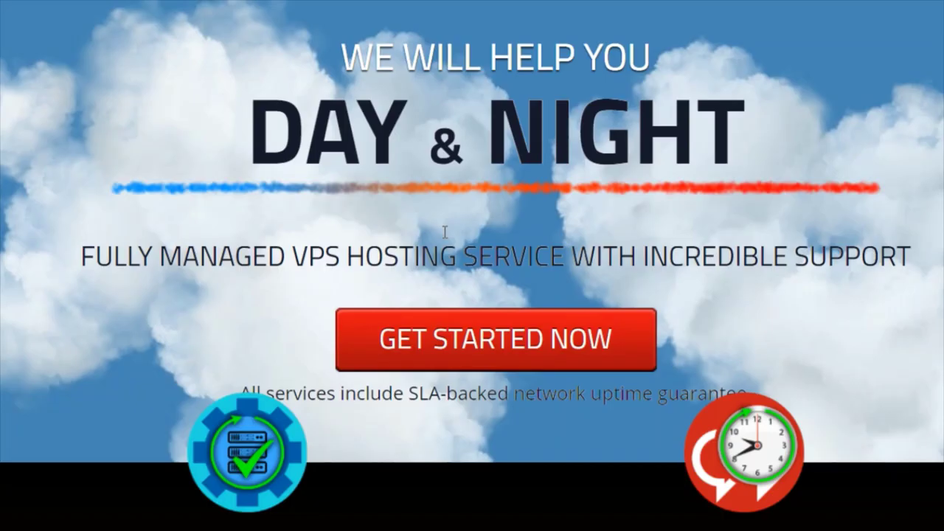
{"action": "scroll", "coordinate": [447, 281], "scroll_direction": "down", "scroll_amount": 3}
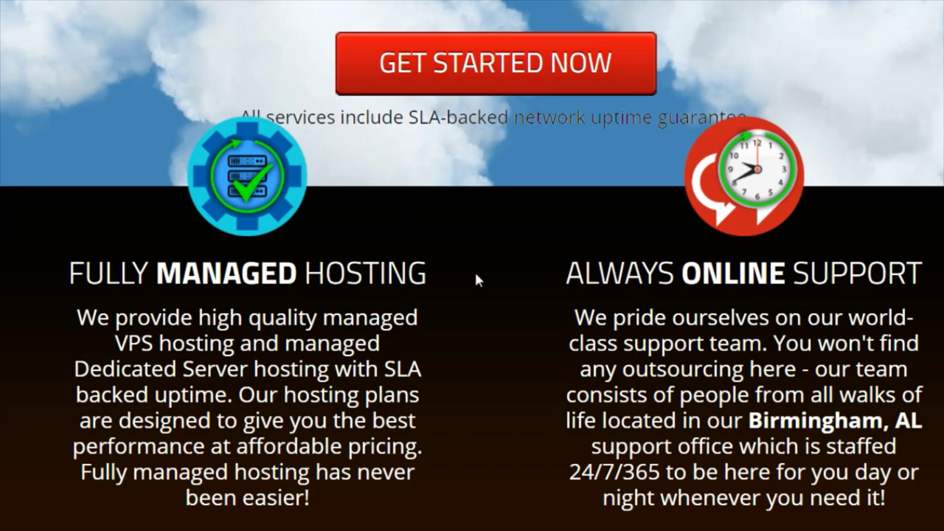
{"action": "key", "text": "F5"}
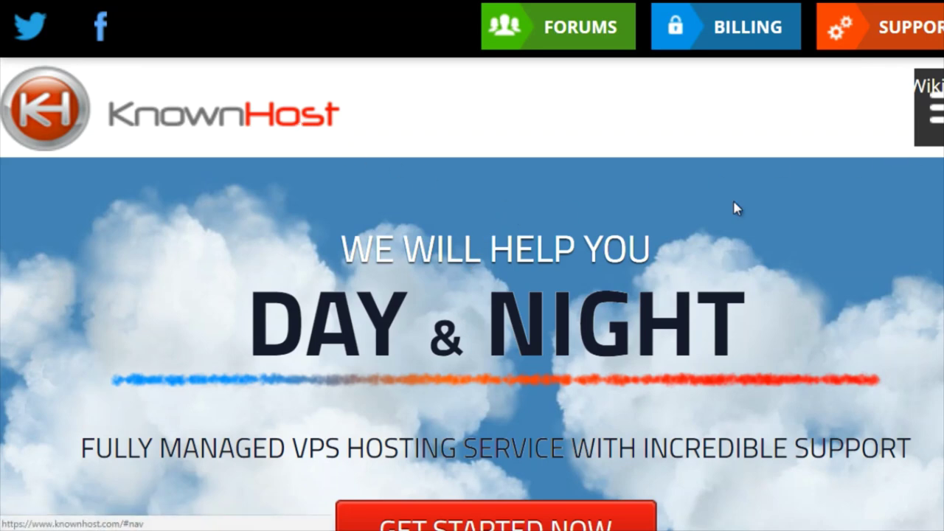
- Scroll to the SSD-Powered Managed VPS plan, from $25/month, and highlight its heading
{"action": "scroll", "coordinate": [664, 216], "scroll_direction": "down", "scroll_amount": 5}
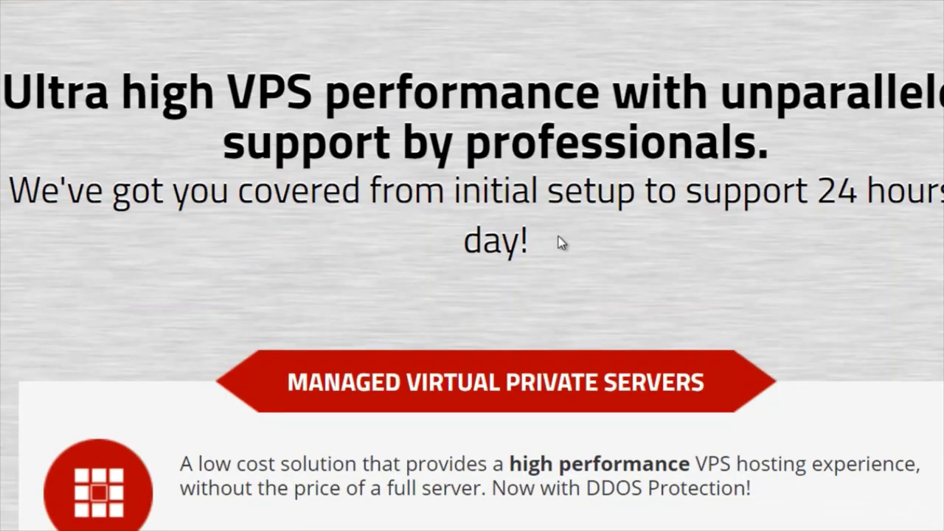
{"action": "scroll", "coordinate": [558, 236], "scroll_direction": "down", "scroll_amount": 5}
{"action": "scroll", "coordinate": [540, 242], "scroll_direction": "down", "scroll_amount": 7}
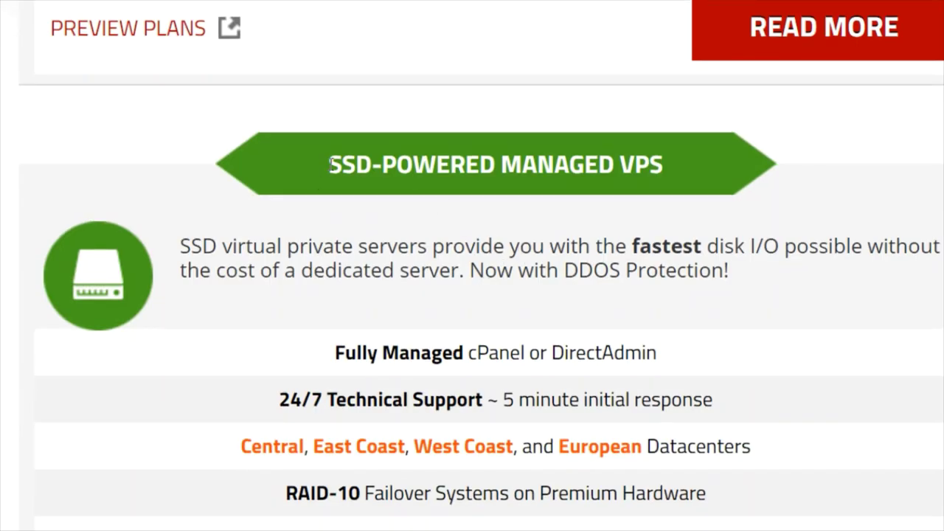
{"action": "left_click_drag", "start_coordinate": [329, 164], "coordinate": [690, 158]}
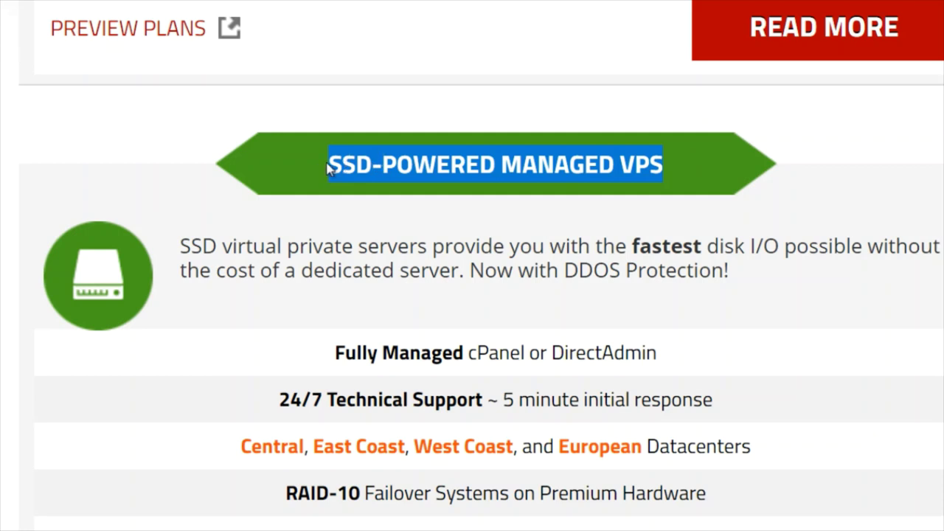
{"action": "scroll", "coordinate": [403, 287], "scroll_direction": "down", "scroll_amount": 4}
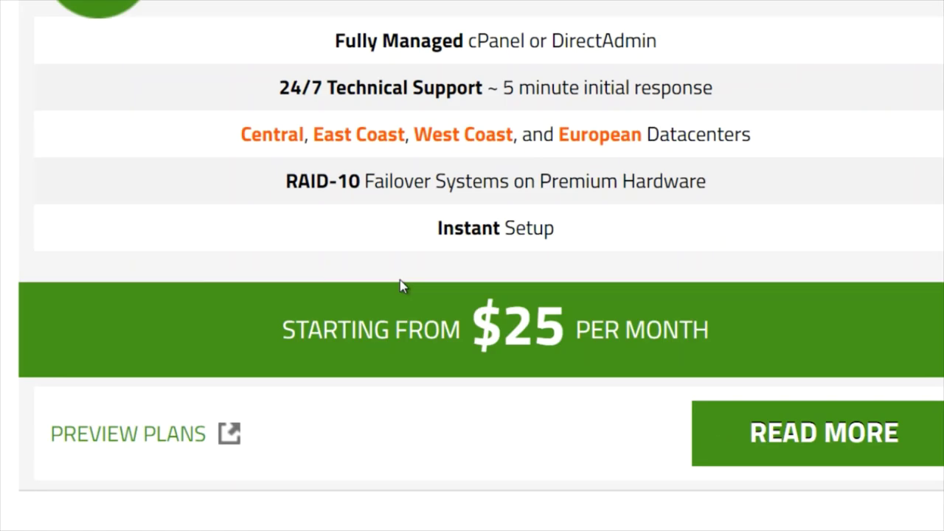
{"action": "scroll", "coordinate": [567, 328], "scroll_direction": "up", "scroll_amount": 2}
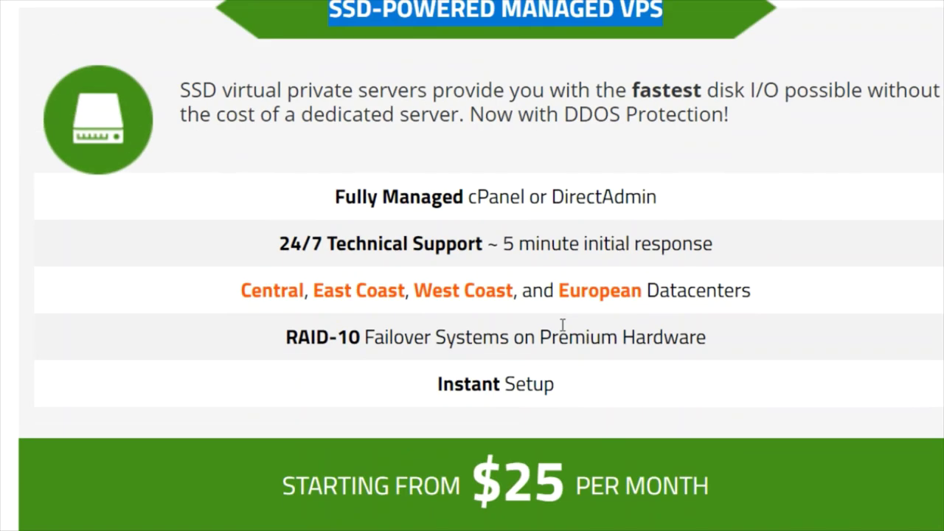
{"action": "scroll", "coordinate": [561, 322], "scroll_direction": "up", "scroll_amount": 1}
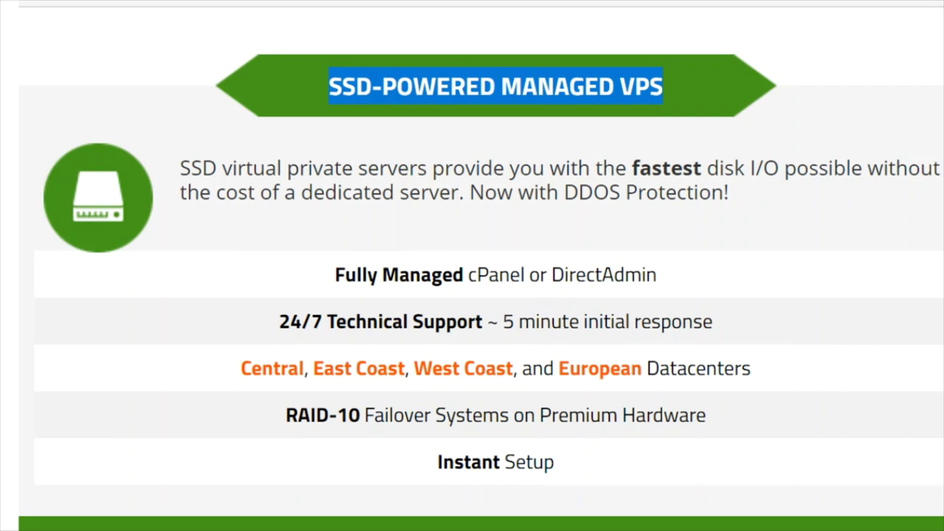
{"action": "key", "text": "alt+Tab"}
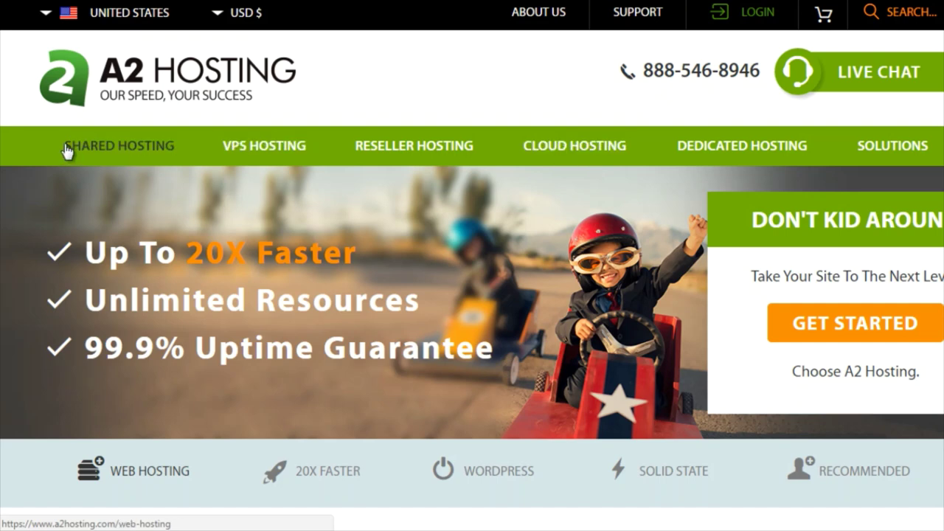
- Review A2 Hosting's Cloud Hosting plans page
{"action": "left_click", "coordinate": [579, 148]}
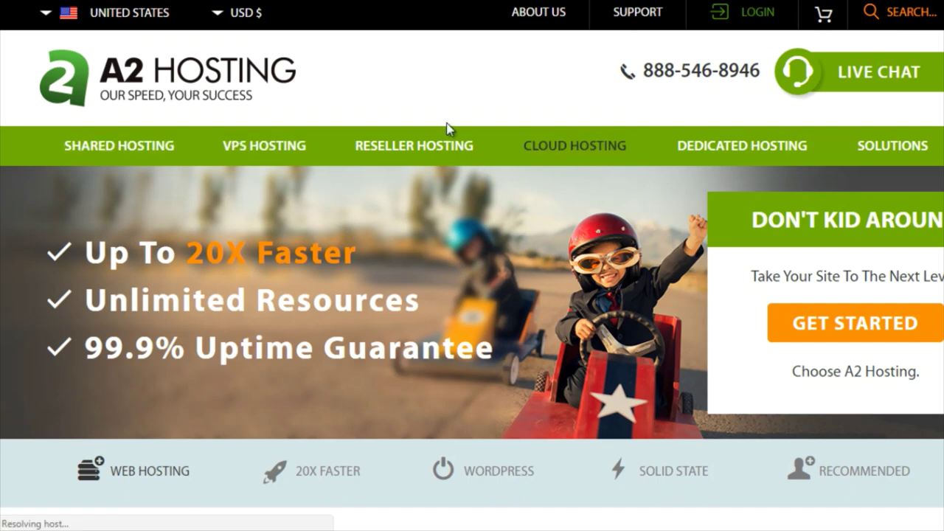
{"action": "scroll", "coordinate": [364, 176], "scroll_direction": "down", "scroll_amount": 3}
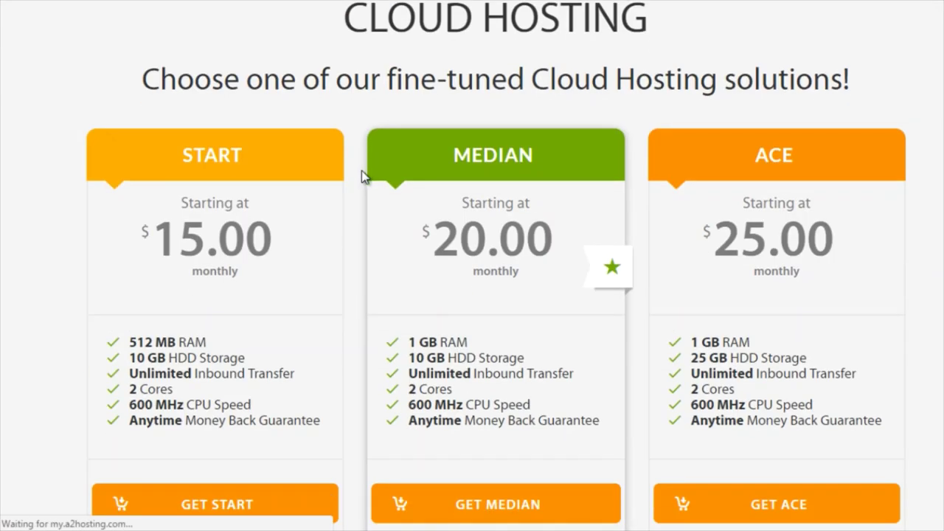
{"action": "scroll", "coordinate": [361, 174], "scroll_direction": "down", "scroll_amount": 3}
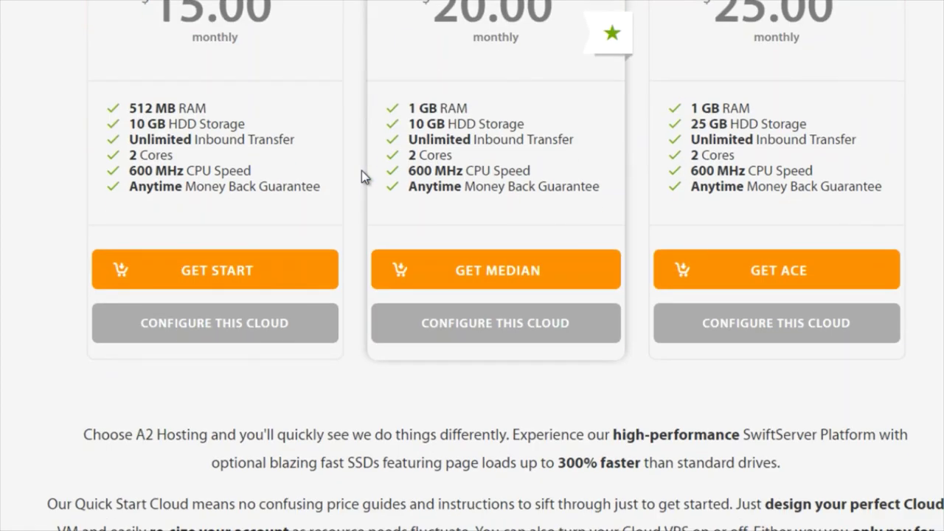
{"action": "scroll", "coordinate": [362, 175], "scroll_direction": "up", "scroll_amount": 4}
{"action": "scroll", "coordinate": [477, 346], "scroll_direction": "up", "scroll_amount": 1}
{"action": "scroll", "coordinate": [476, 347], "scroll_direction": "up", "scroll_amount": 1}
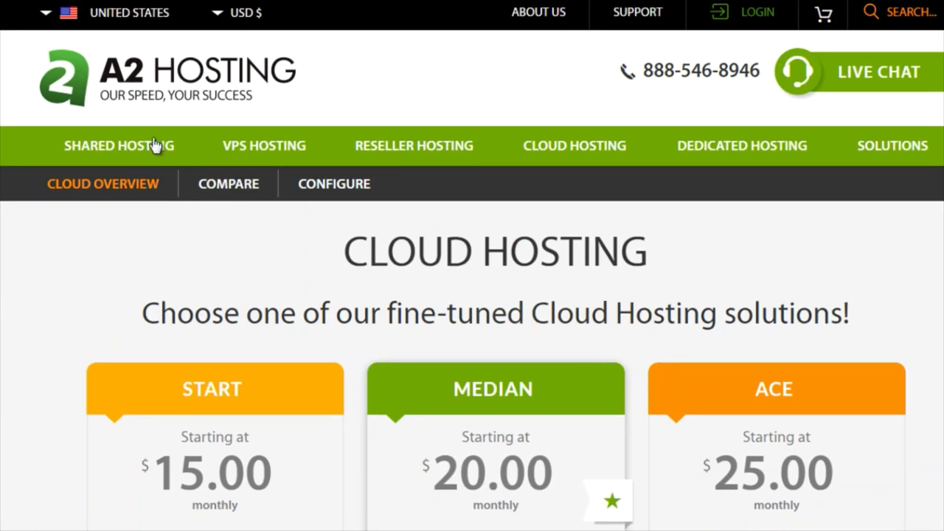
- Browse the shared Lite, Swift and Turbo plans, highlighting SSD in Lite's features
{"action": "left_click", "coordinate": [160, 64]}
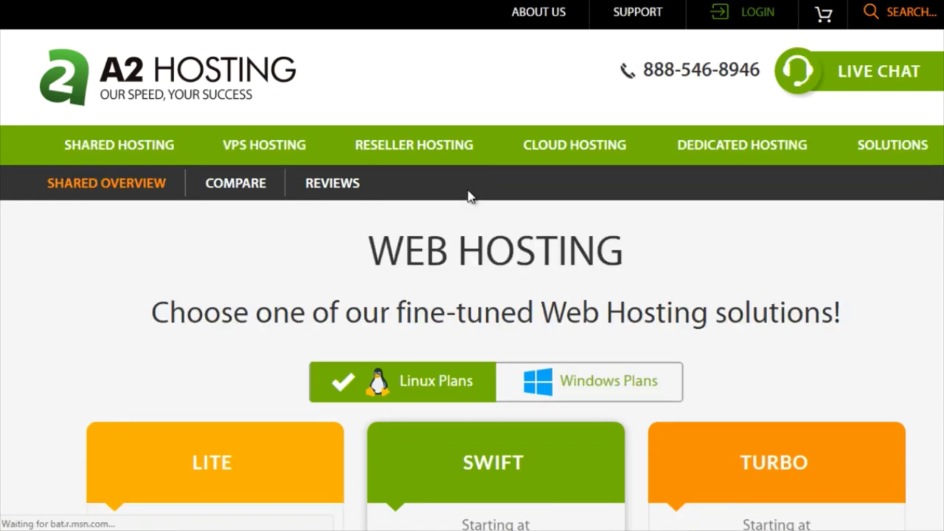
{"action": "scroll", "coordinate": [240, 311], "scroll_direction": "down", "scroll_amount": 2}
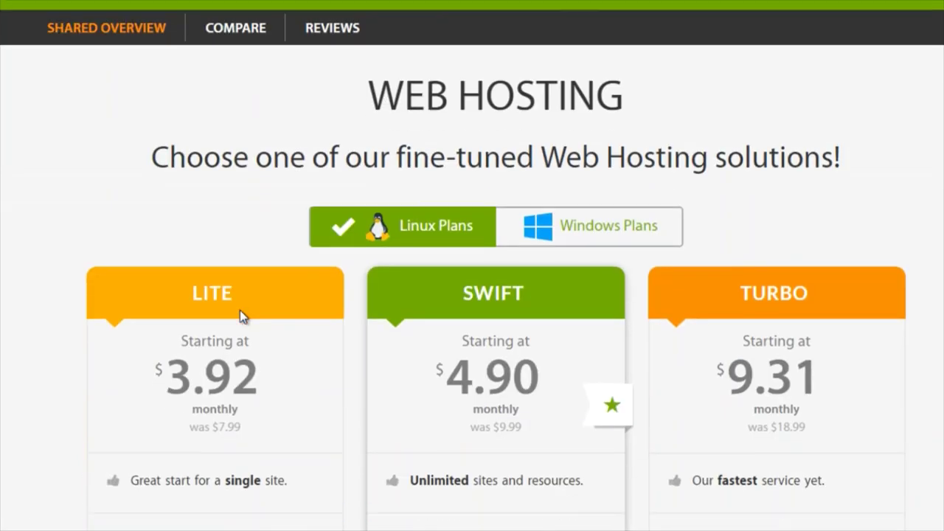
{"action": "scroll", "coordinate": [254, 302], "scroll_direction": "down", "scroll_amount": 2}
{"action": "scroll", "coordinate": [246, 241], "scroll_direction": "down", "scroll_amount": 2}
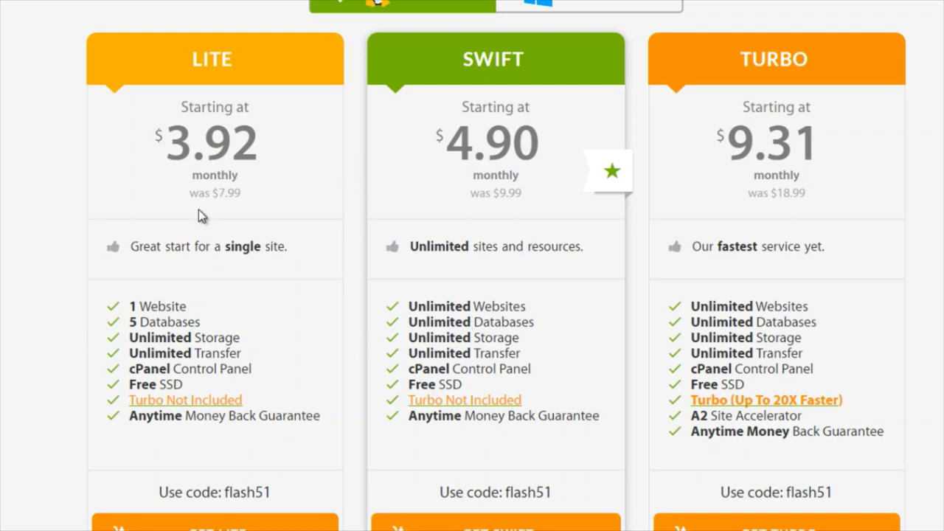
{"action": "scroll", "coordinate": [167, 279], "scroll_direction": "up", "scroll_amount": 3}
{"action": "scroll", "coordinate": [167, 279], "scroll_direction": "down", "scroll_amount": 4}
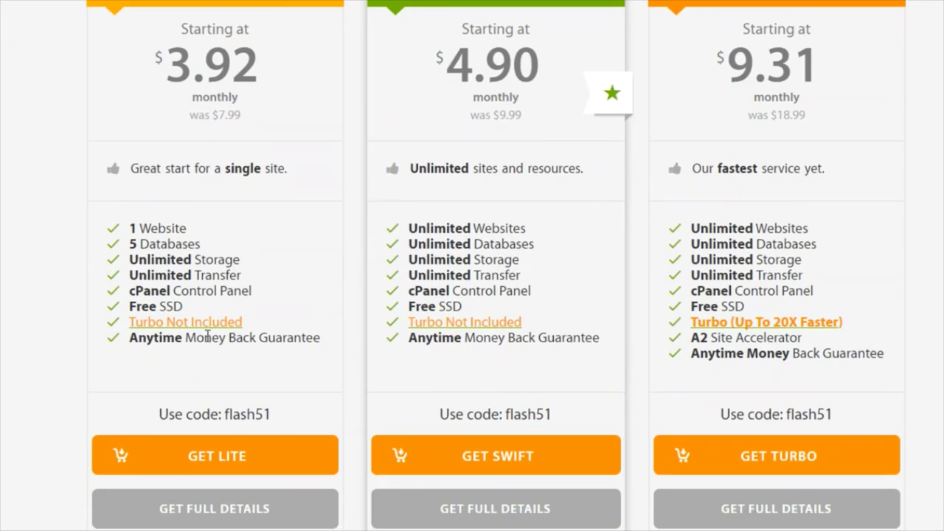
{"action": "left_click_drag", "start_coordinate": [182, 306], "coordinate": [159, 306]}
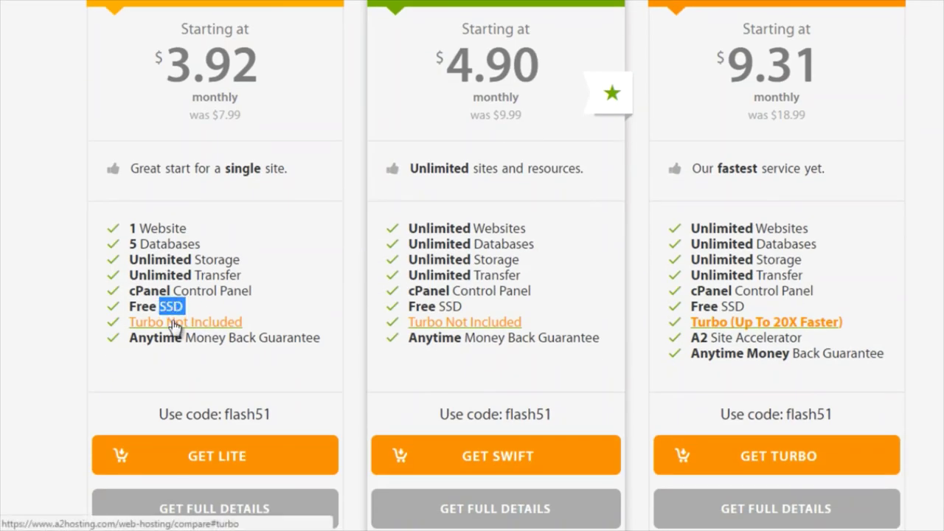
{"action": "scroll", "coordinate": [61, 286], "scroll_direction": "up", "scroll_amount": 3}
{"action": "scroll", "coordinate": [60, 287], "scroll_direction": "up", "scroll_amount": 3}
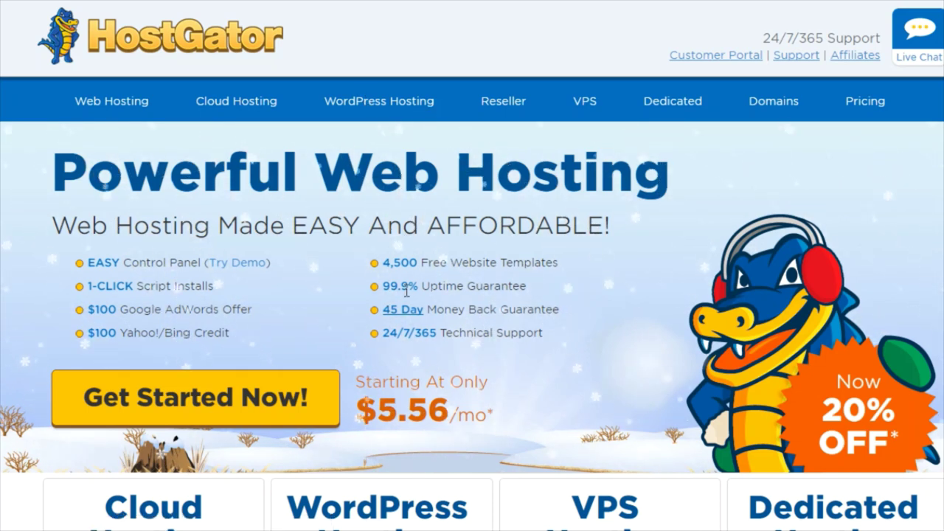
{"action": "scroll", "coordinate": [351, 286], "scroll_direction": "down", "scroll_amount": 6}
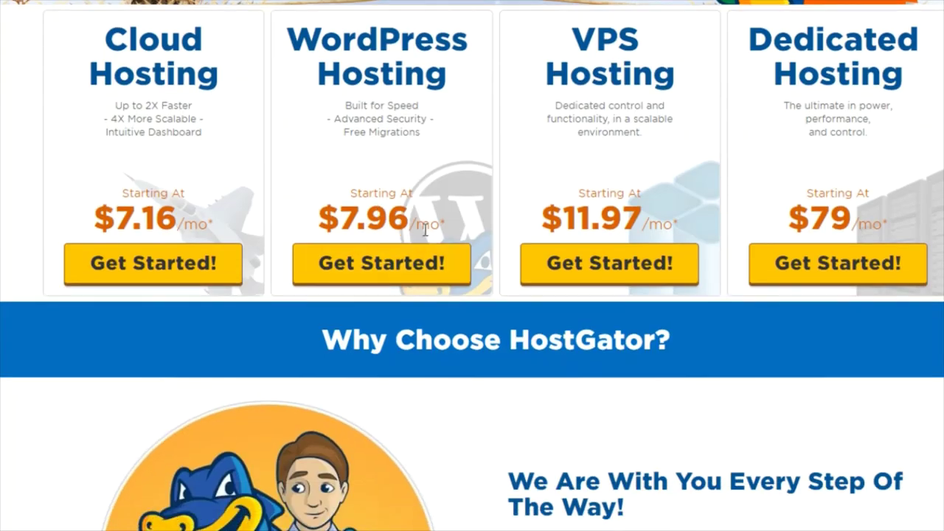
{"action": "scroll", "coordinate": [495, 265], "scroll_direction": "down", "scroll_amount": 3}
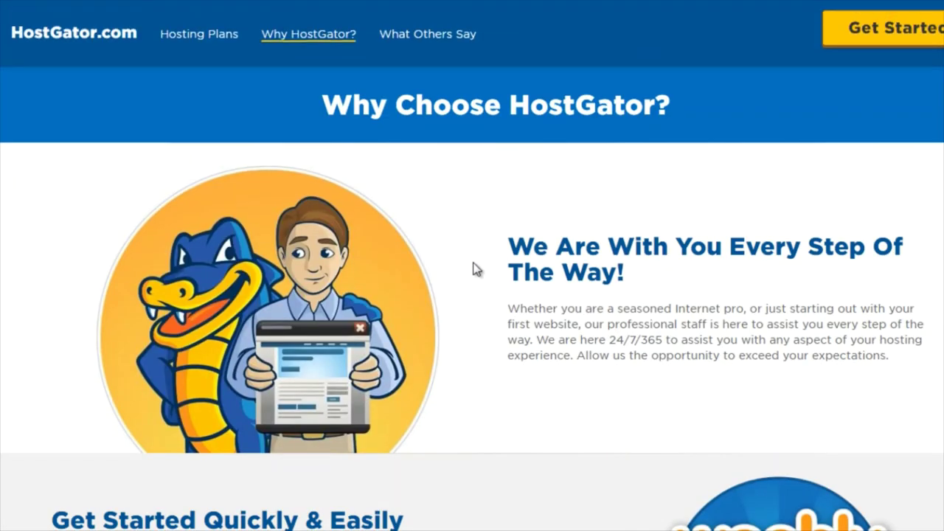
{"action": "scroll", "coordinate": [478, 268], "scroll_direction": "down", "scroll_amount": 2}
{"action": "scroll", "coordinate": [477, 269], "scroll_direction": "down", "scroll_amount": 3}
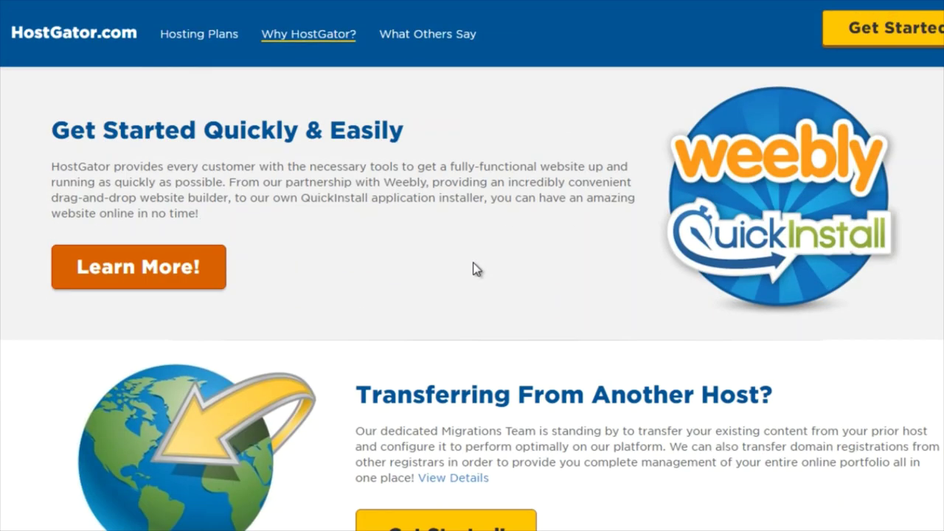
{"action": "scroll", "coordinate": [477, 269], "scroll_direction": "down", "scroll_amount": 3}
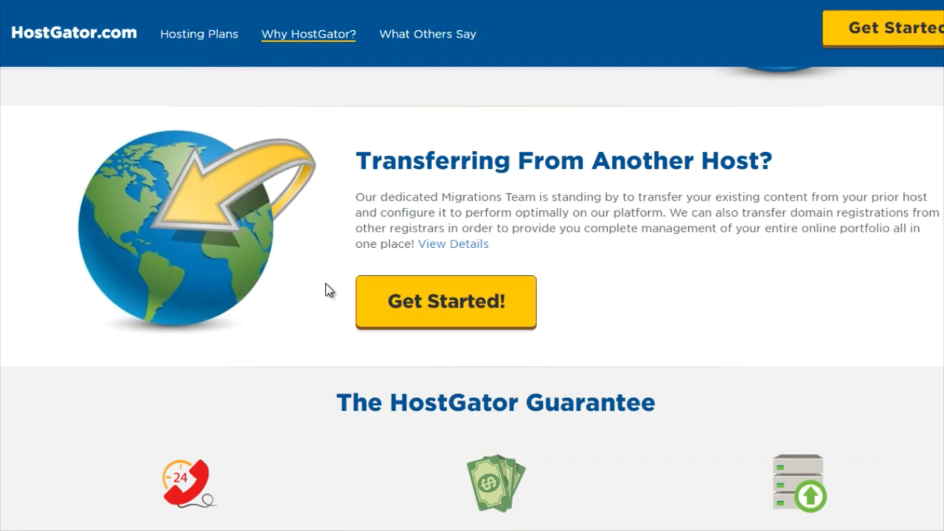
{"action": "scroll", "coordinate": [330, 290], "scroll_direction": "down", "scroll_amount": 2}
{"action": "scroll", "coordinate": [330, 290], "scroll_direction": "down", "scroll_amount": 2}
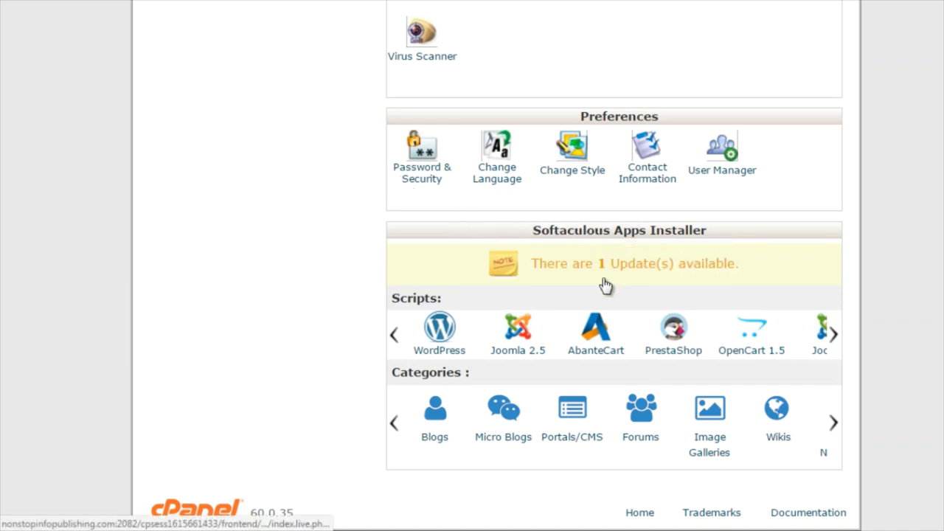
- Open Softaculous's WordPress 4.7.2 page and scroll to its description and Install Now button
{"action": "left_click", "coordinate": [439, 353]}
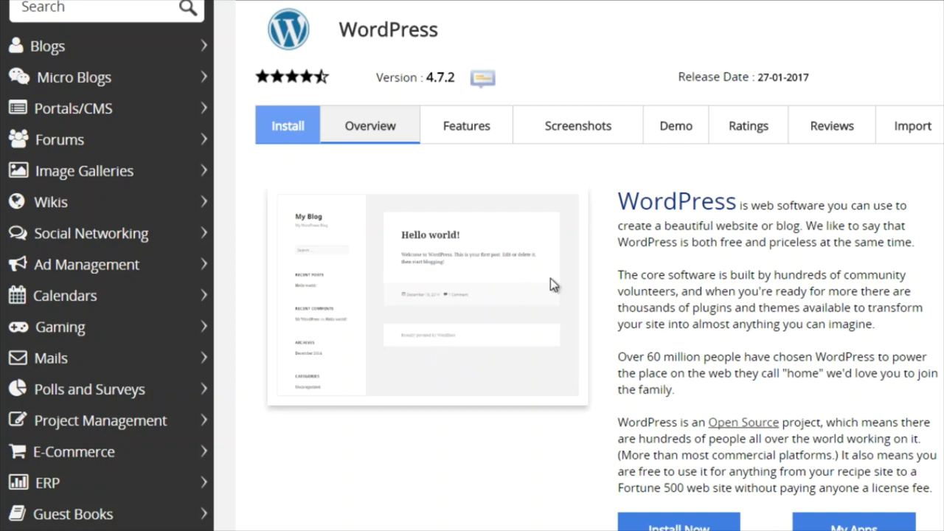
{"action": "scroll", "coordinate": [655, 276], "scroll_direction": "up", "scroll_amount": 1}
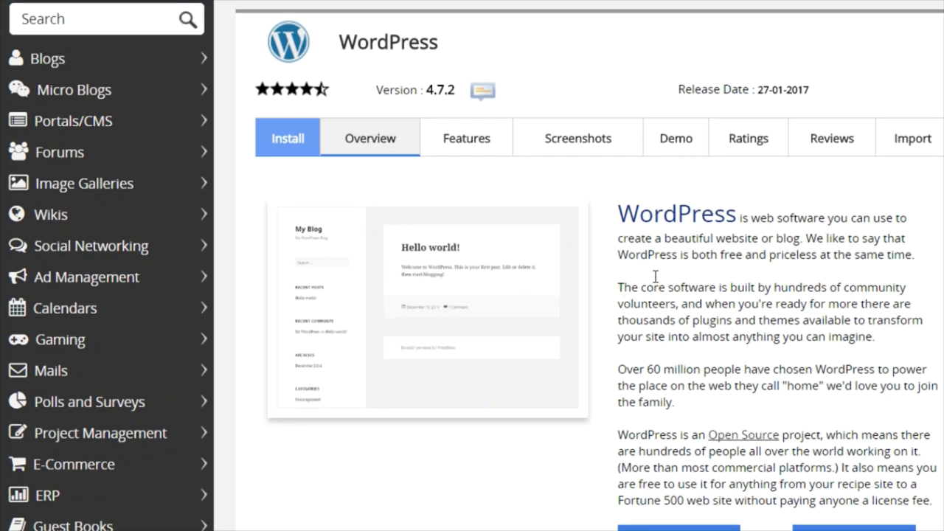
{"action": "scroll", "coordinate": [656, 276], "scroll_direction": "up", "scroll_amount": 1}
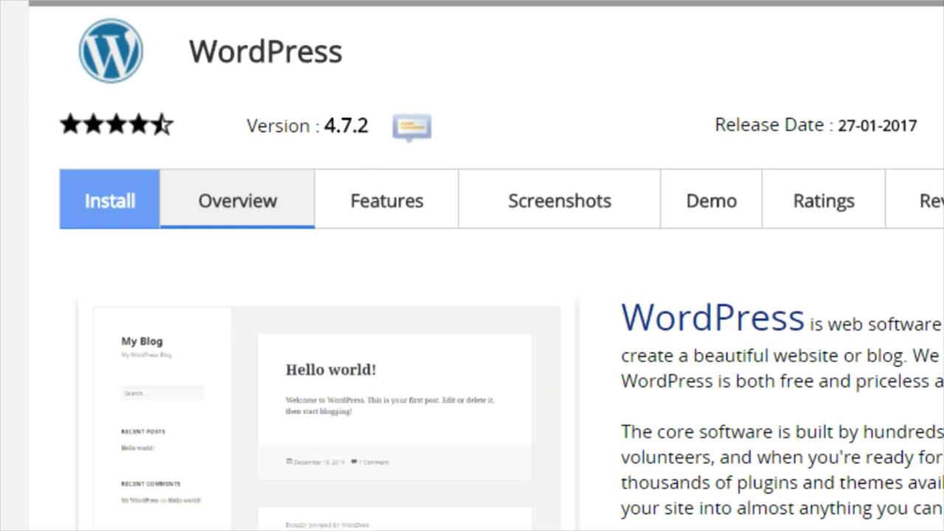
{"action": "scroll", "coordinate": [472, 295], "scroll_direction": "down", "scroll_amount": 5}
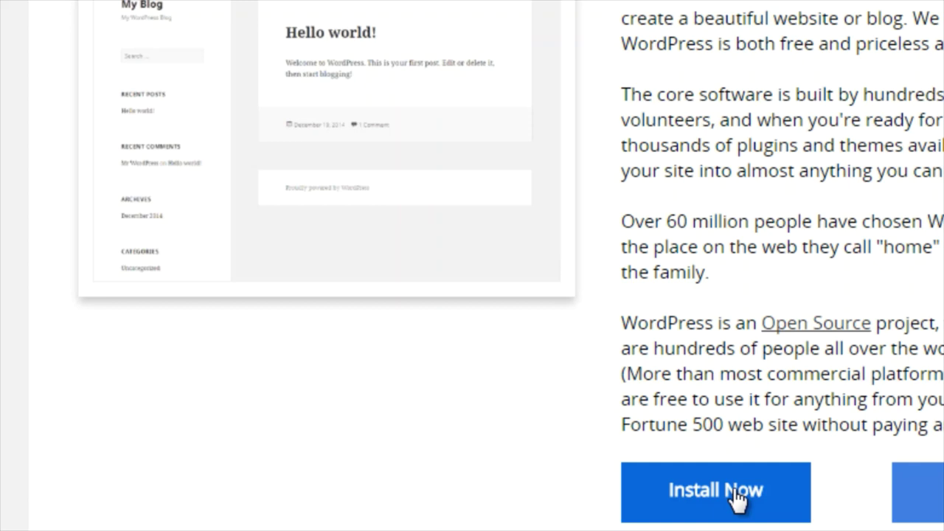
- Start a new WordPress install and clear the default 'wp' install directory
{"action": "left_click", "coordinate": [736, 499]}
{"action": "scroll", "coordinate": [731, 499], "scroll_direction": "down", "scroll_amount": 5}
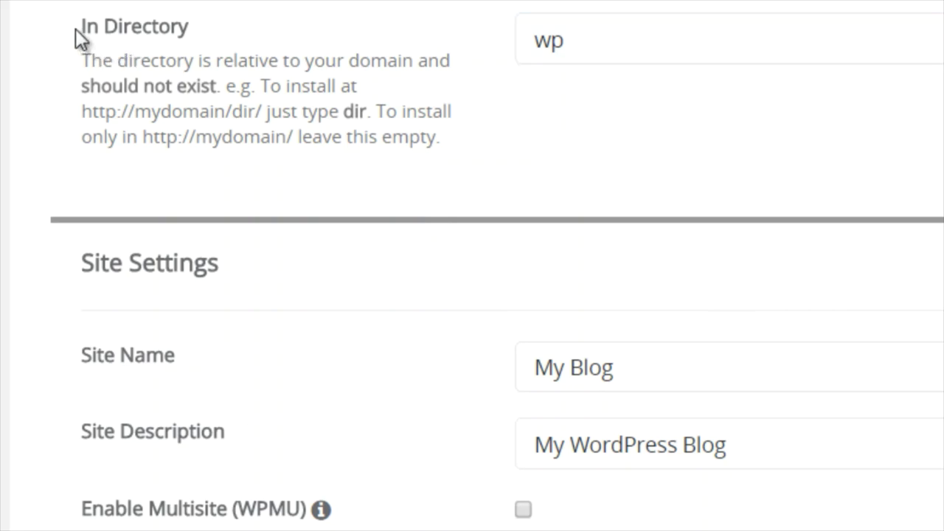
{"action": "left_click_drag", "start_coordinate": [78, 28], "coordinate": [193, 20]}
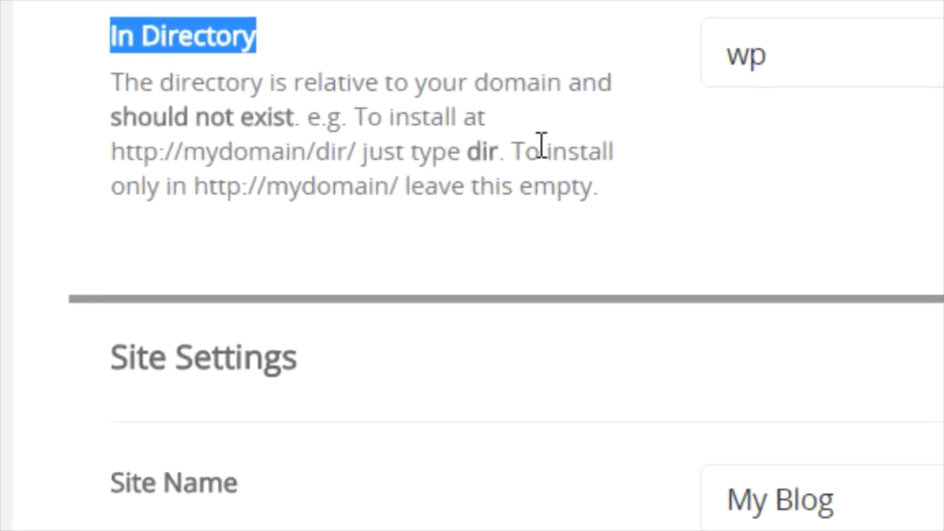
{"action": "left_click", "coordinate": [541, 145]}
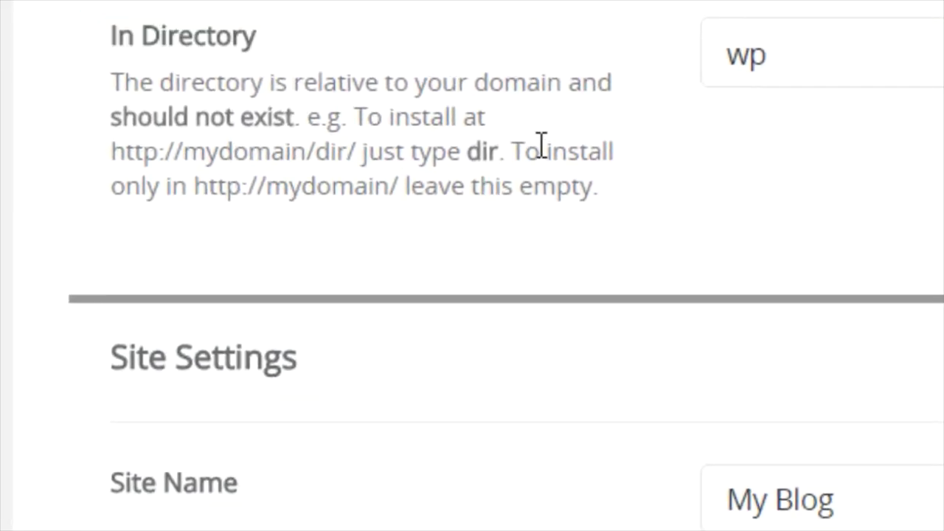
{"action": "left_click", "coordinate": [807, 64]}
{"action": "left_click_drag", "start_coordinate": [777, 56], "coordinate": [693, 52]}
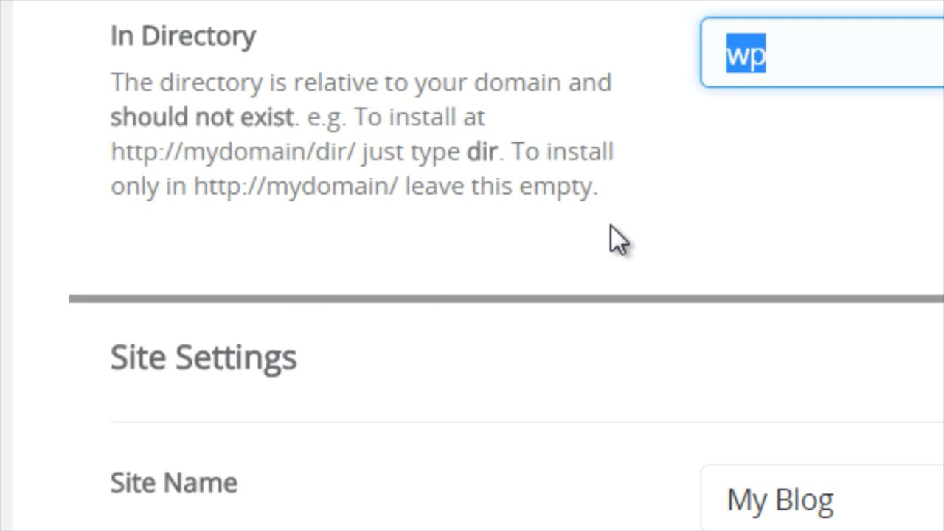
{"action": "key", "text": "BackSpace"}
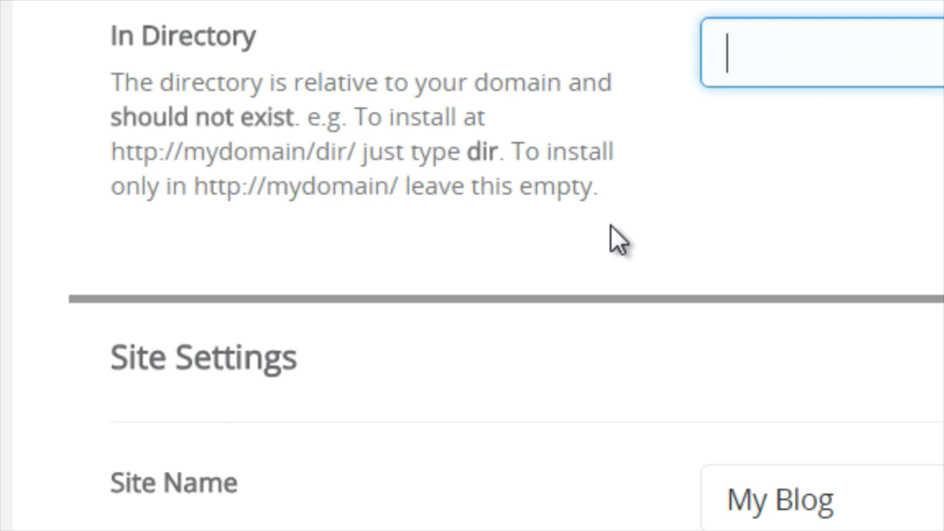
- Enter 'testblog' as the In Directory value and scroll down the form
{"action": "left_click", "coordinate": [611, 227]}
{"action": "left_click", "coordinate": [869, 79]}
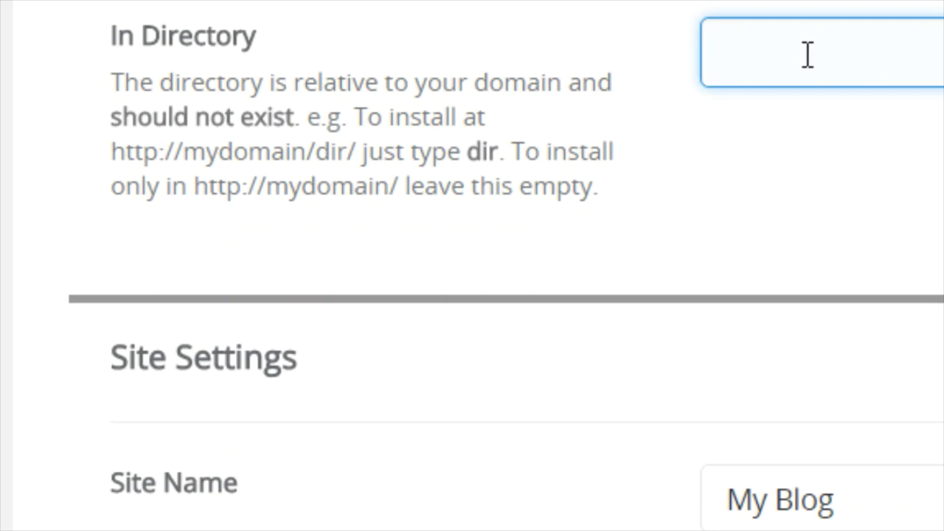
{"action": "type", "text": "testblog"}
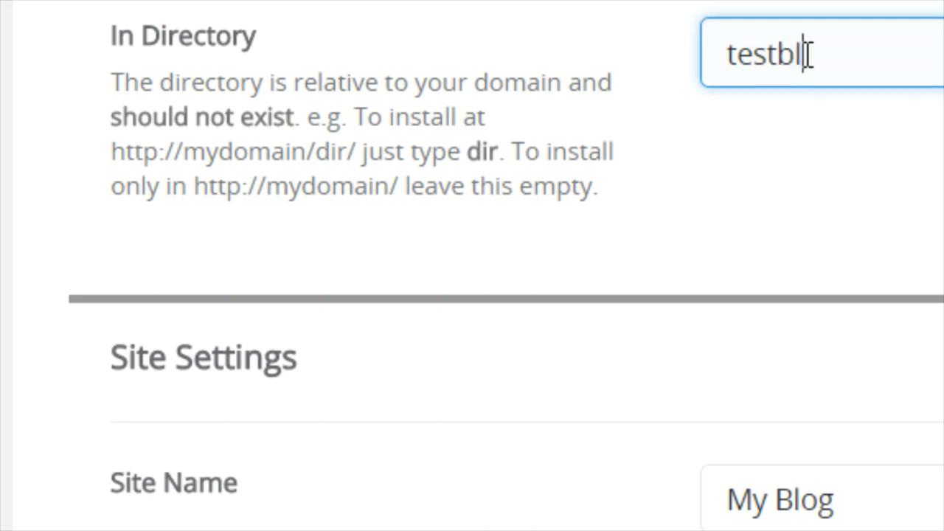
{"action": "double_click", "coordinate": [827, 54]}
{"action": "left_click", "coordinate": [794, 206]}
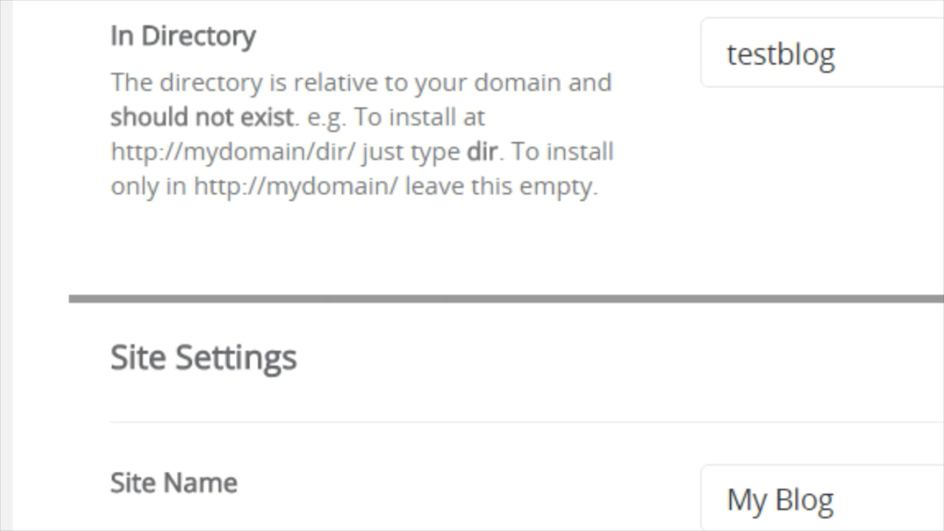
{"action": "scroll", "coordinate": [472, 265], "scroll_direction": "down", "scroll_amount": 4}
{"action": "scroll", "coordinate": [472, 266], "scroll_direction": "down", "scroll_amount": 10}
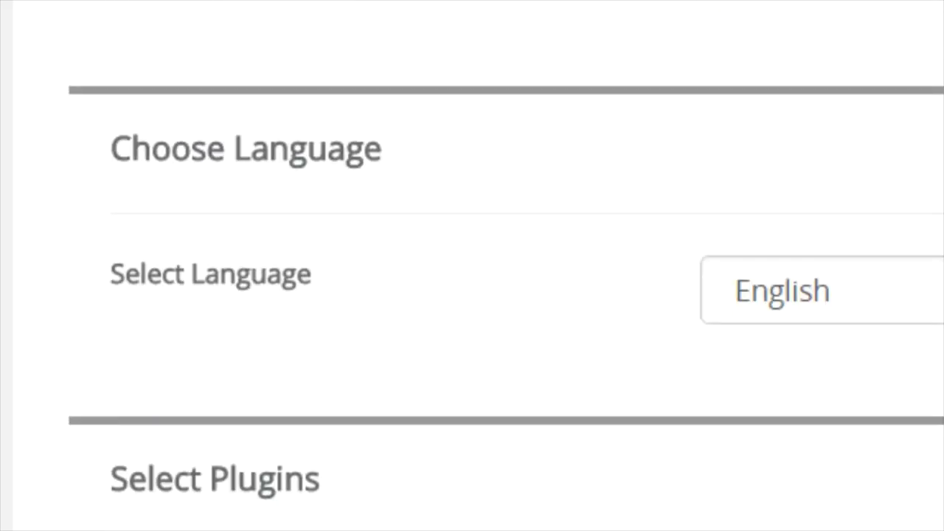
- Page through the theme carousel twice and select WEN Corporate as the blog theme
{"action": "scroll", "coordinate": [131, 103], "scroll_direction": "down", "scroll_amount": 8}
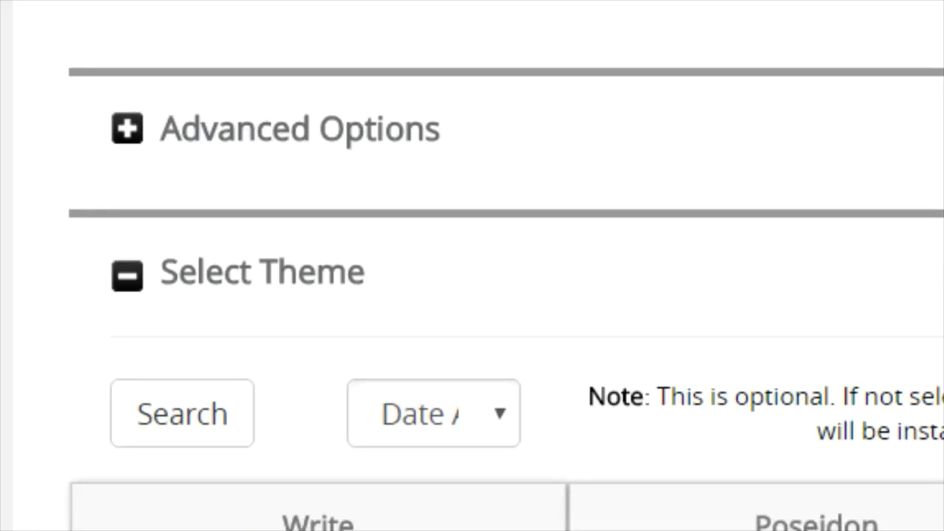
{"action": "scroll", "coordinate": [288, 189], "scroll_direction": "down", "scroll_amount": 2}
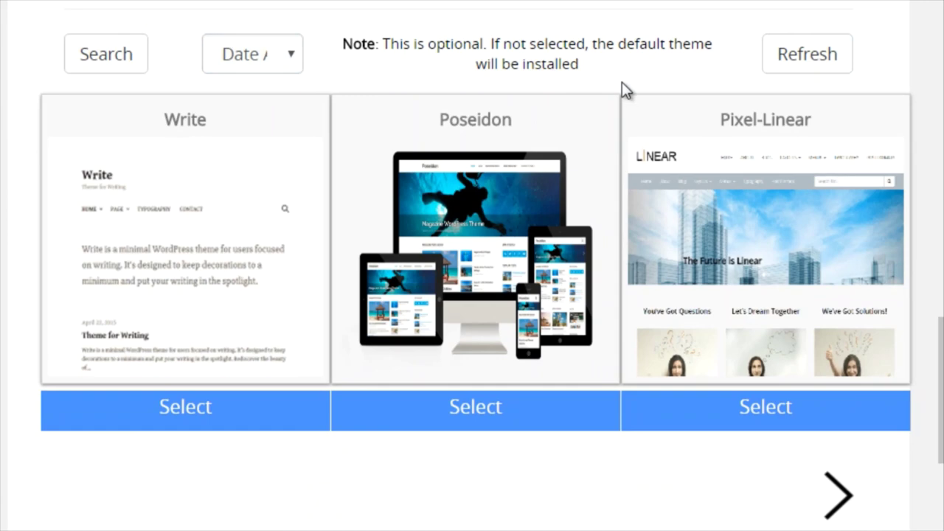
{"action": "mouse_move", "coordinate": [591, 359]}
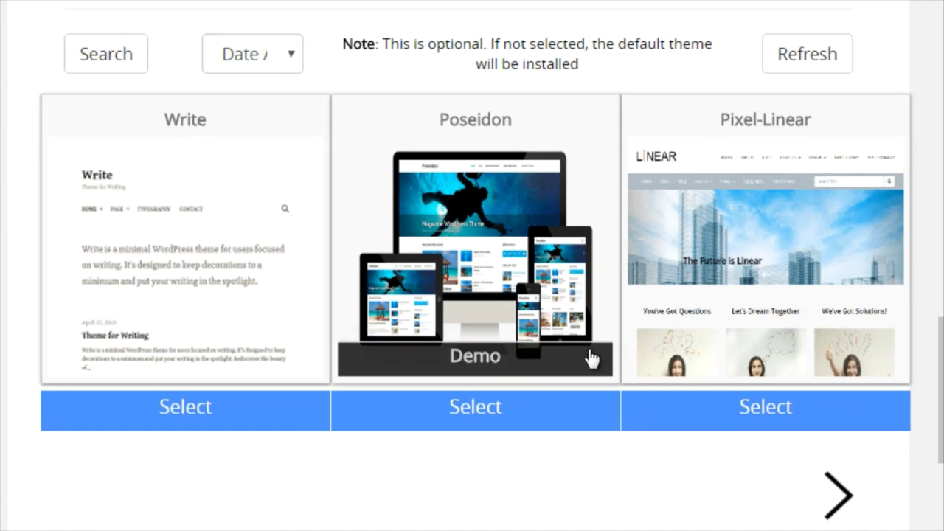
{"action": "left_click", "coordinate": [847, 501]}
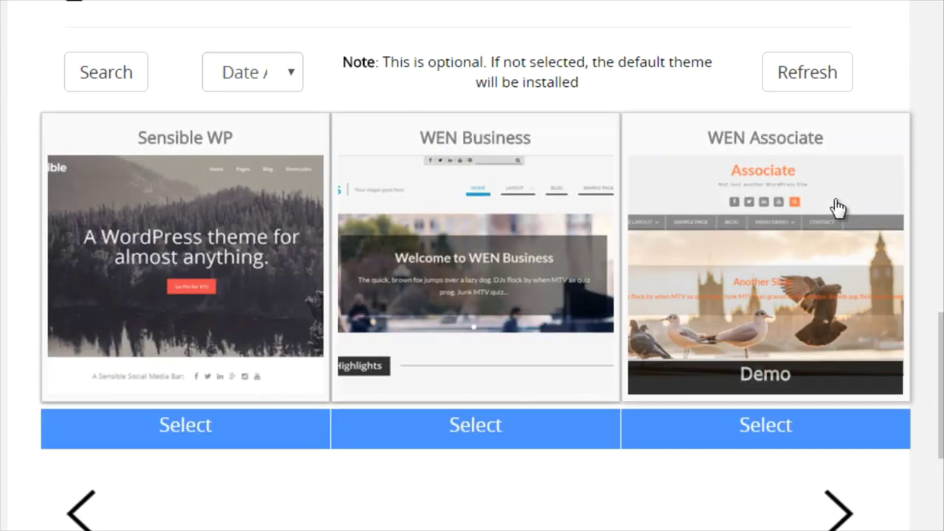
{"action": "left_click", "coordinate": [840, 511]}
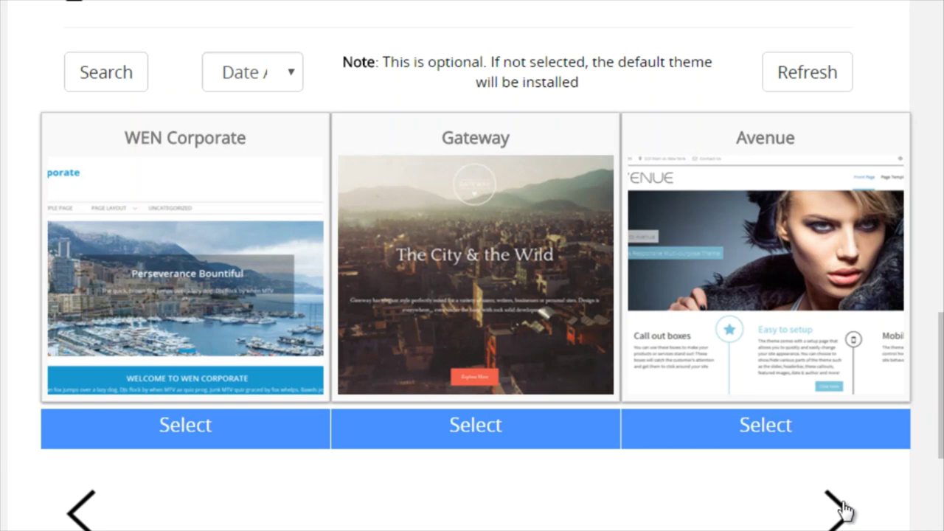
{"action": "left_click", "coordinate": [193, 428]}
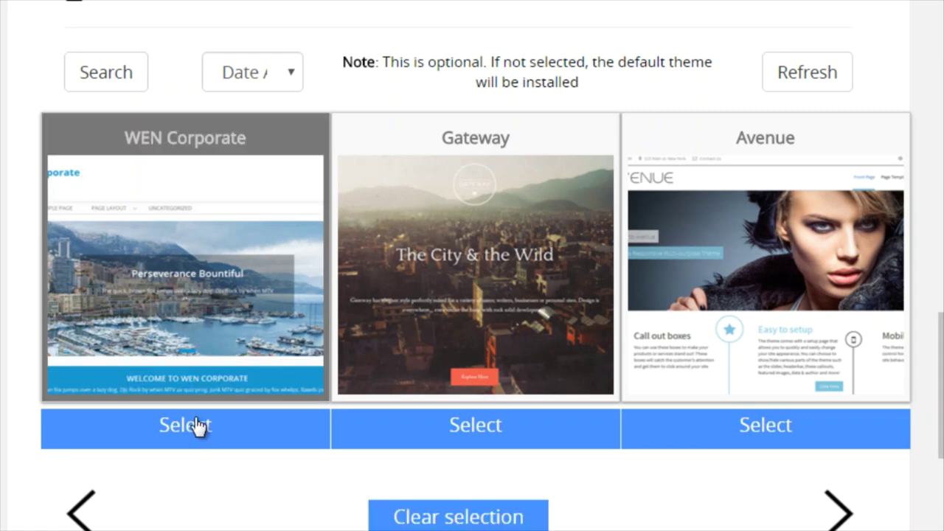
{"action": "scroll", "coordinate": [847, 516], "scroll_direction": "down", "scroll_amount": 3}
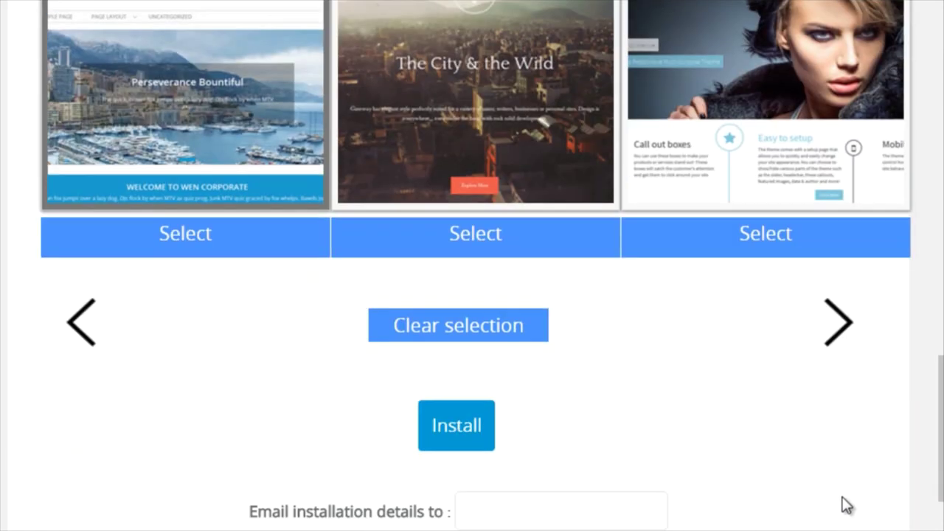
- Run the WordPress 4.7.2 installation with WEN Corporate and view the resulting dashboard
{"action": "left_click", "coordinate": [449, 428]}
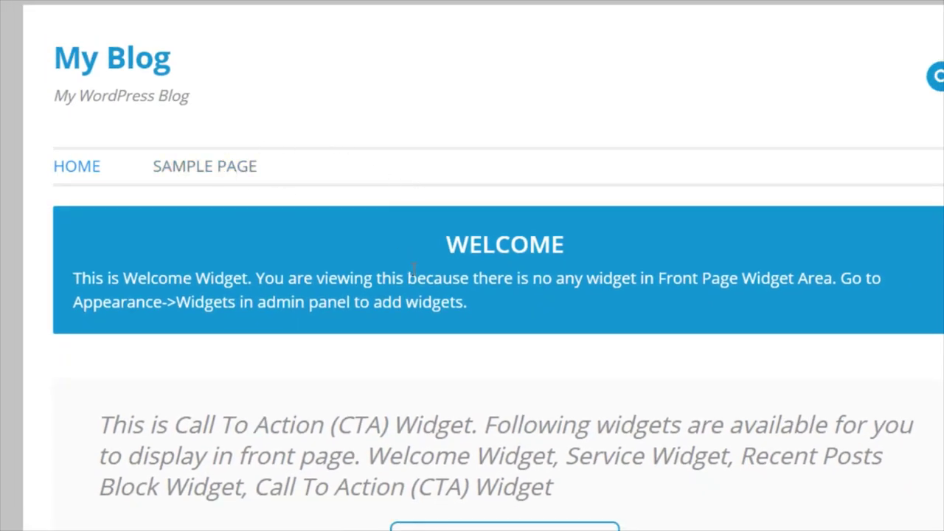
{"action": "scroll", "coordinate": [414, 270], "scroll_direction": "down", "scroll_amount": 5}
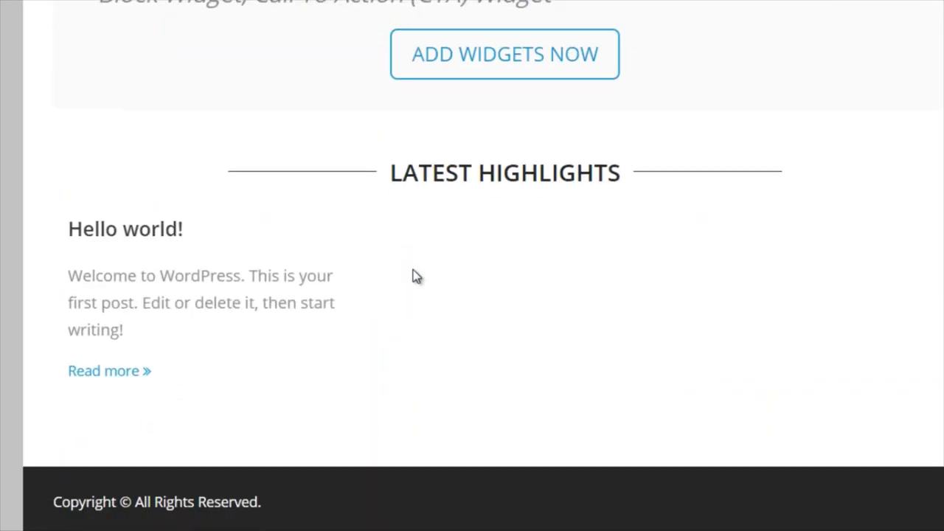
{"action": "scroll", "coordinate": [415, 277], "scroll_direction": "up", "scroll_amount": 5}
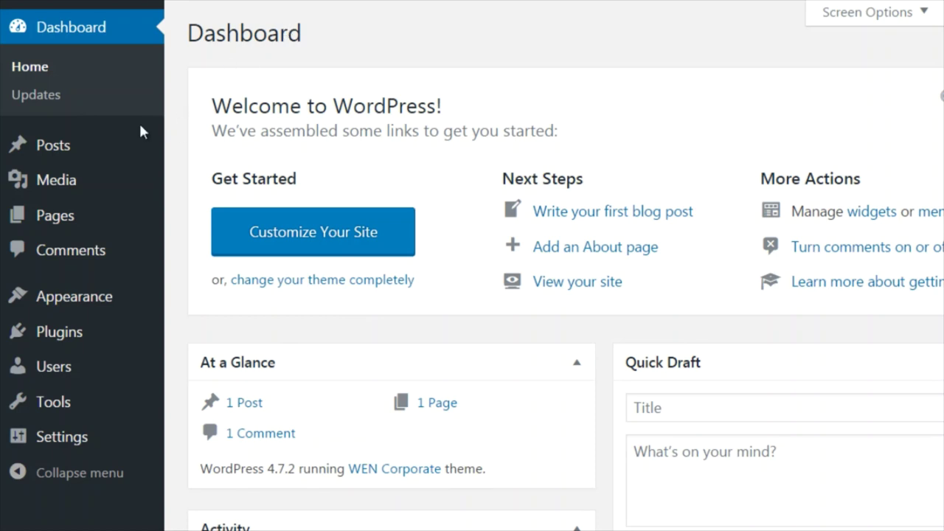
- Go to Appearance > Themes to see the 4 installed themes with WEN Corporate active
{"action": "mouse_move", "coordinate": [81, 159]}
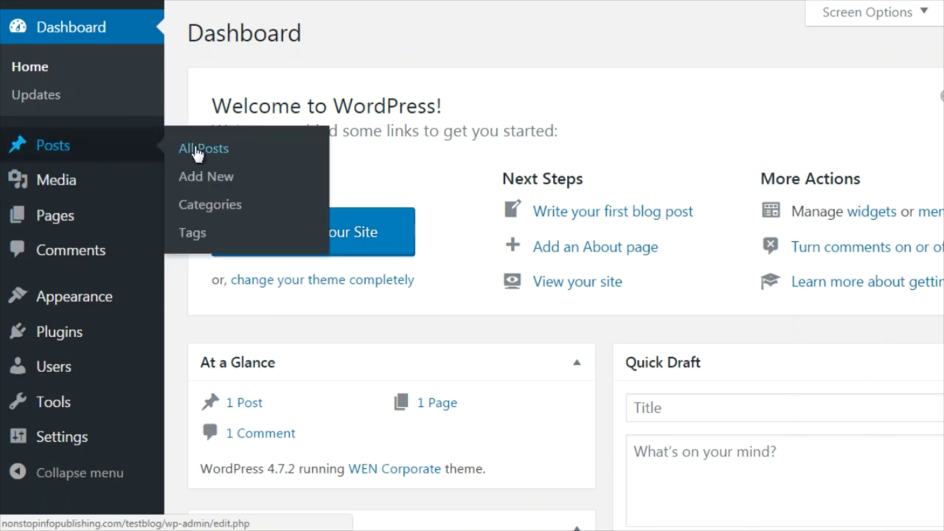
{"action": "mouse_move", "coordinate": [50, 229]}
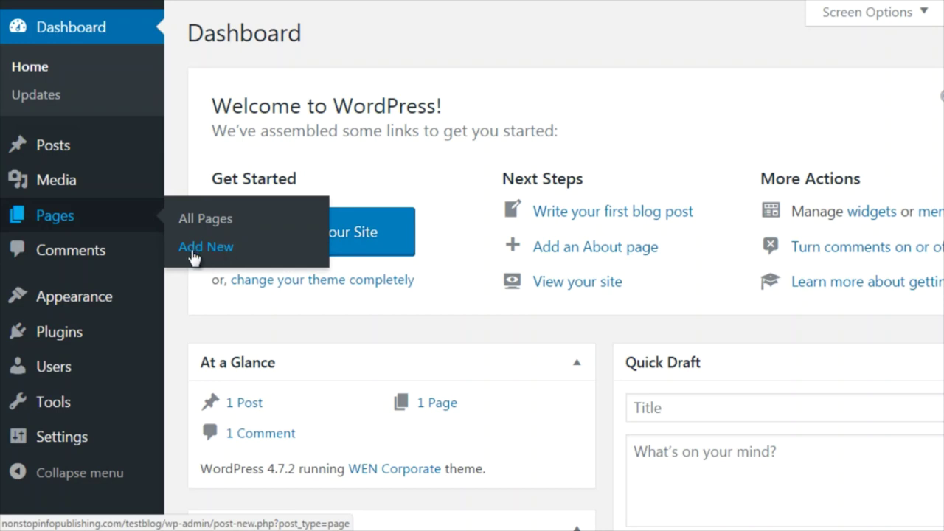
{"action": "mouse_move", "coordinate": [94, 317]}
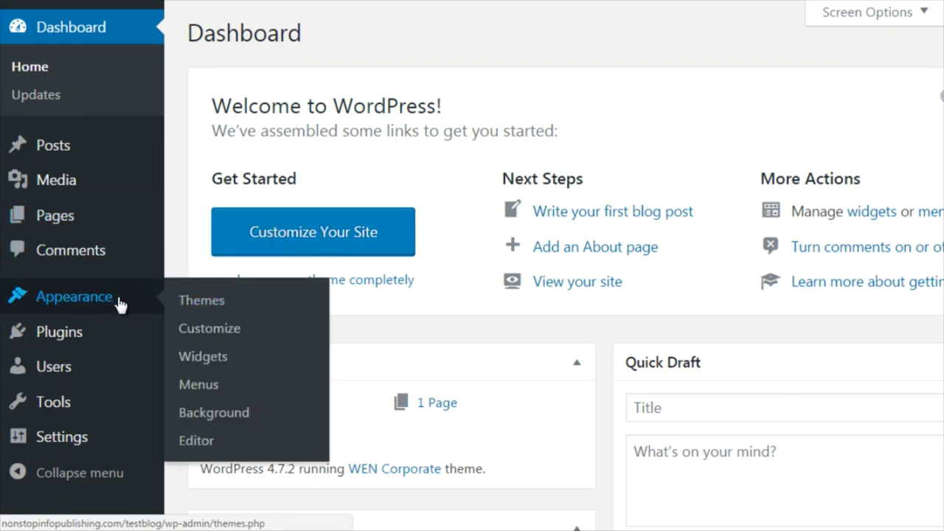
{"action": "left_click", "coordinate": [201, 297]}
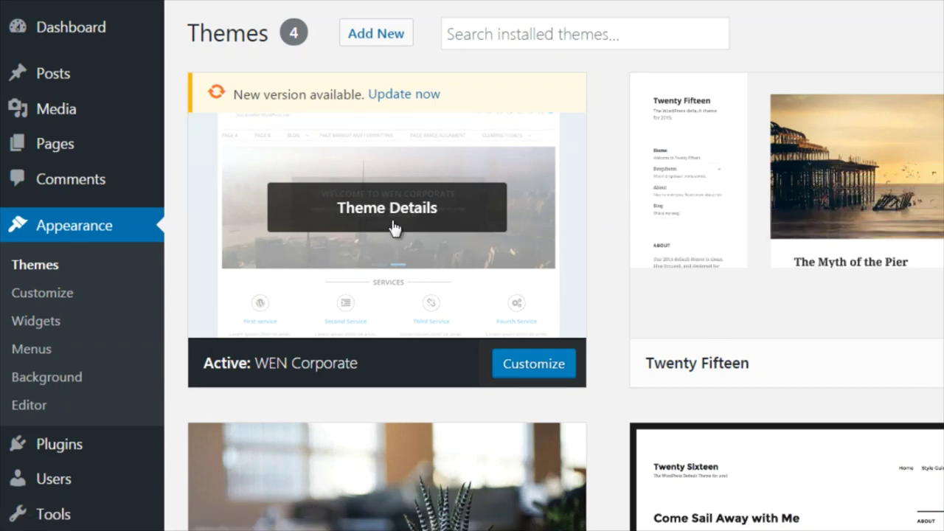
{"action": "scroll", "coordinate": [611, 301], "scroll_direction": "down", "scroll_amount": 3}
{"action": "scroll", "coordinate": [611, 301], "scroll_direction": "up", "scroll_amount": 3}
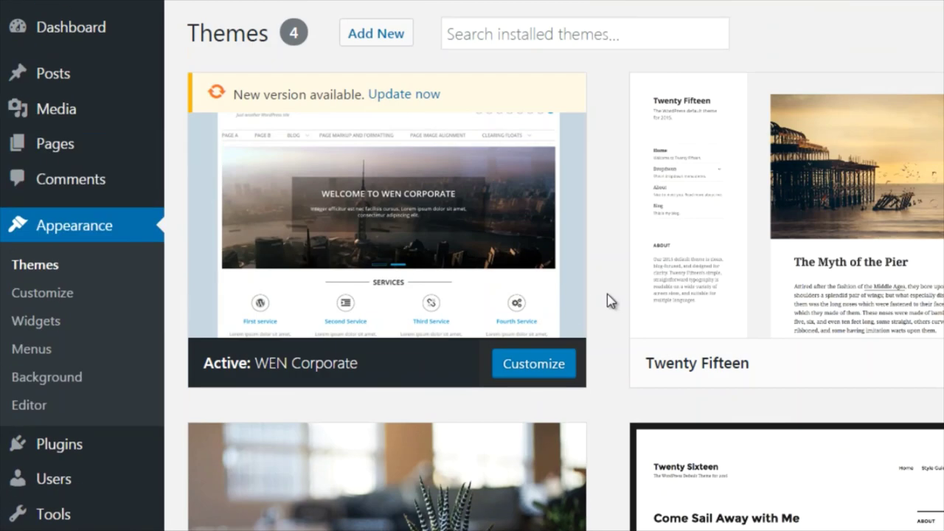
- Install and activate the Modern Business theme from the Add New themes page, then view the site
{"action": "left_click", "coordinate": [368, 47]}
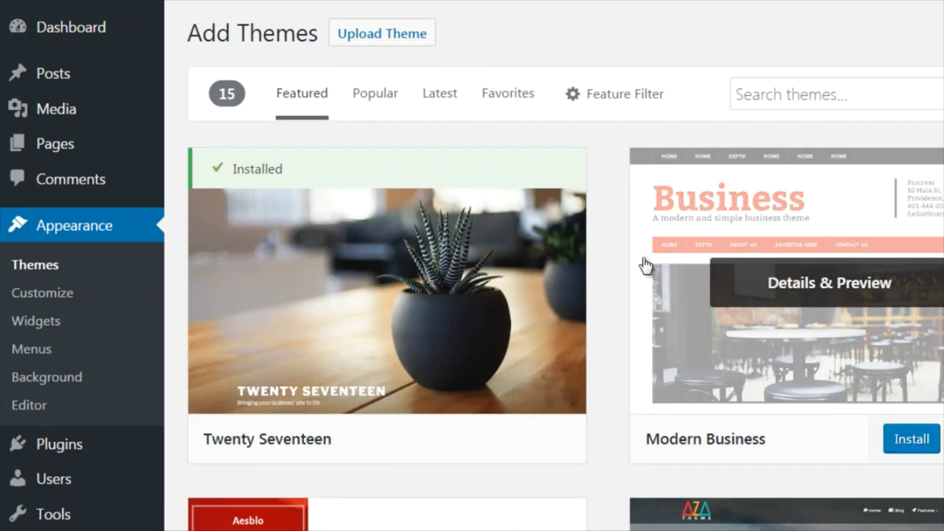
{"action": "scroll", "coordinate": [627, 276], "scroll_direction": "down", "scroll_amount": 7}
{"action": "scroll", "coordinate": [623, 276], "scroll_direction": "up", "scroll_amount": 7}
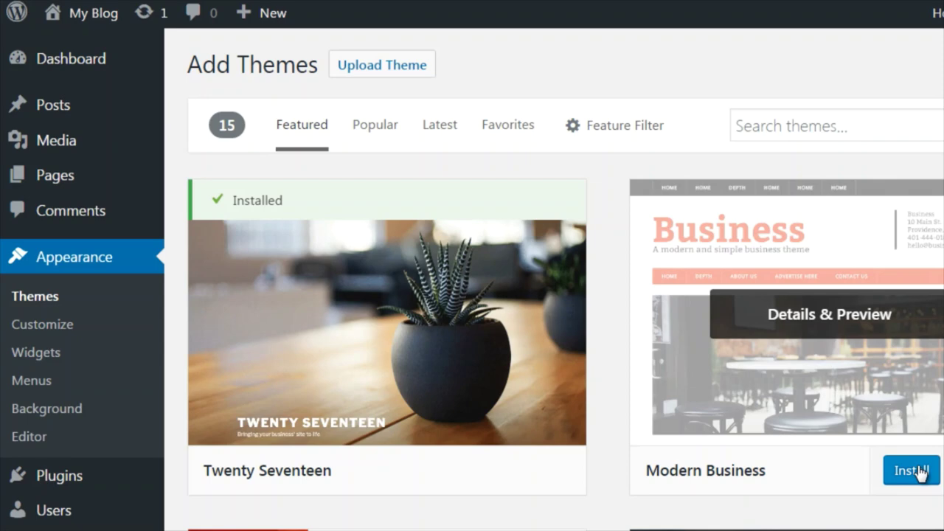
{"action": "left_click", "coordinate": [915, 472]}
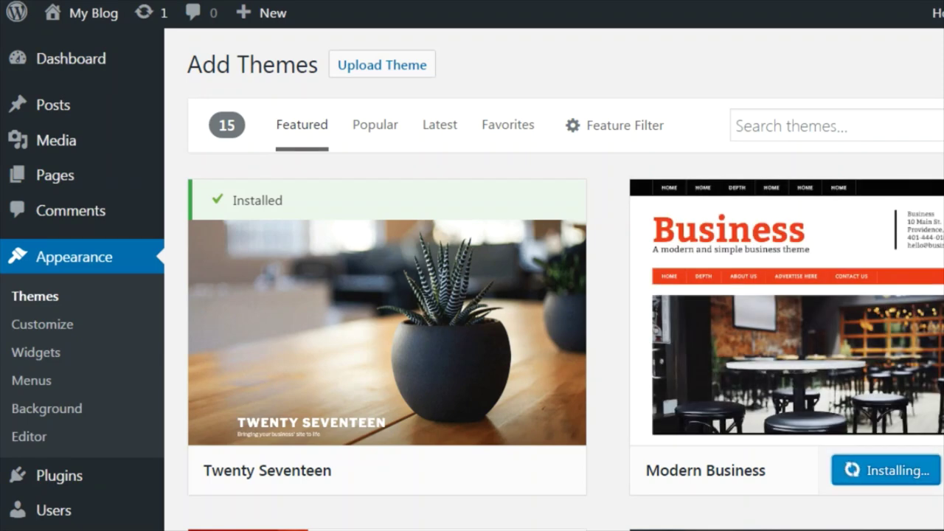
{"action": "left_click", "coordinate": [907, 479]}
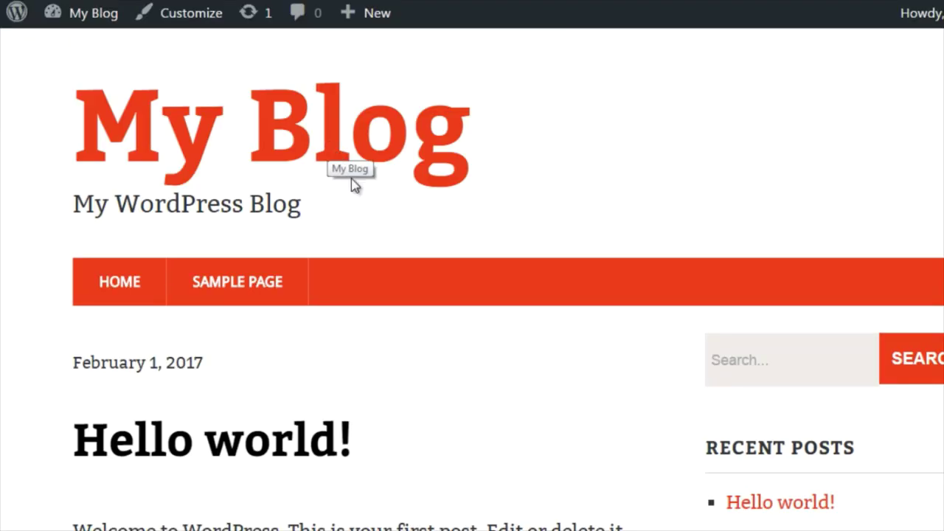
{"action": "scroll", "coordinate": [433, 284], "scroll_direction": "down", "scroll_amount": 8}
{"action": "scroll", "coordinate": [432, 298], "scroll_direction": "up", "scroll_amount": 8}
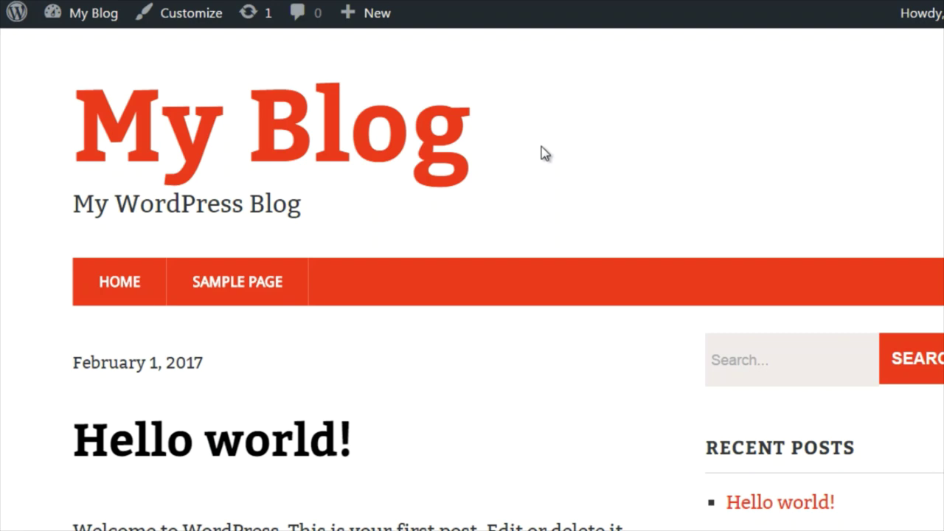
- Go to themeforest.net from the browser address bar
{"action": "key", "text": "ctrl+l"}
{"action": "type", "text": "theme"}
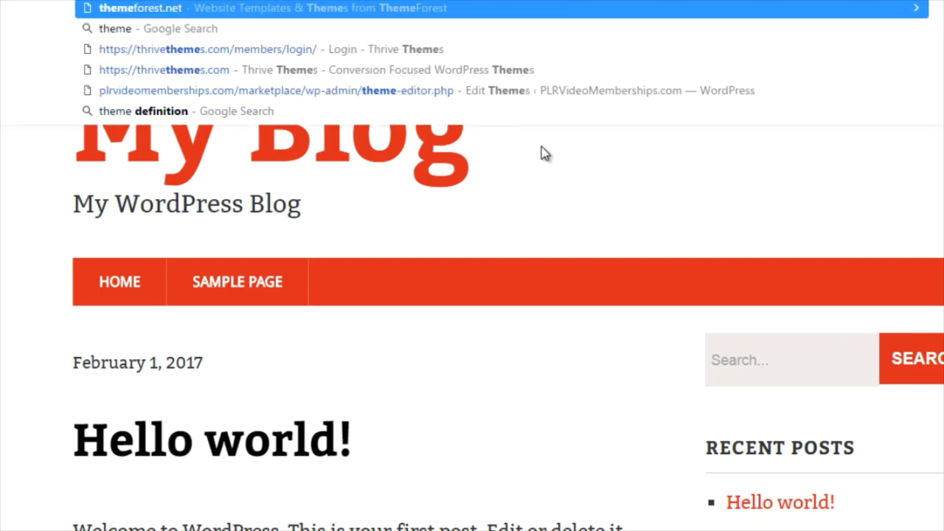
{"action": "key", "text": "Escape"}
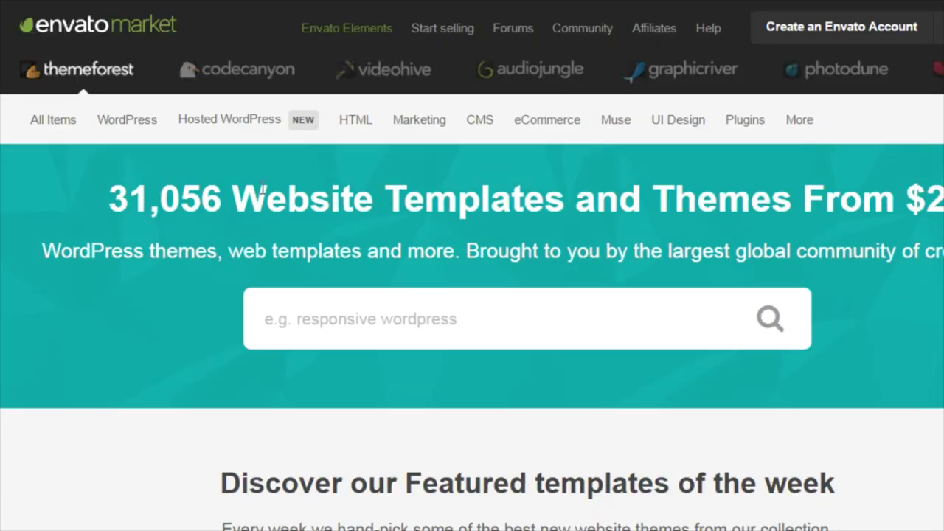
{"action": "mouse_move", "coordinate": [129, 123]}
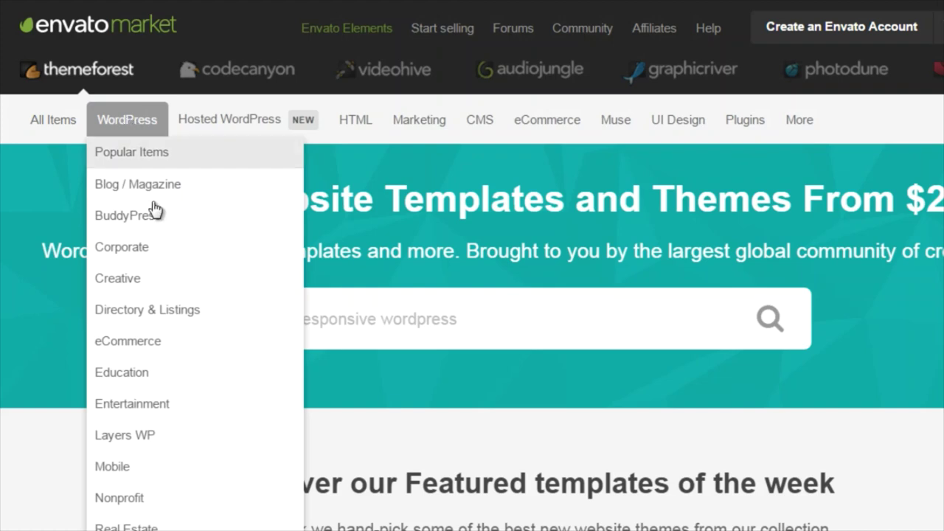
{"action": "scroll", "coordinate": [169, 371], "scroll_direction": "down", "scroll_amount": 2}
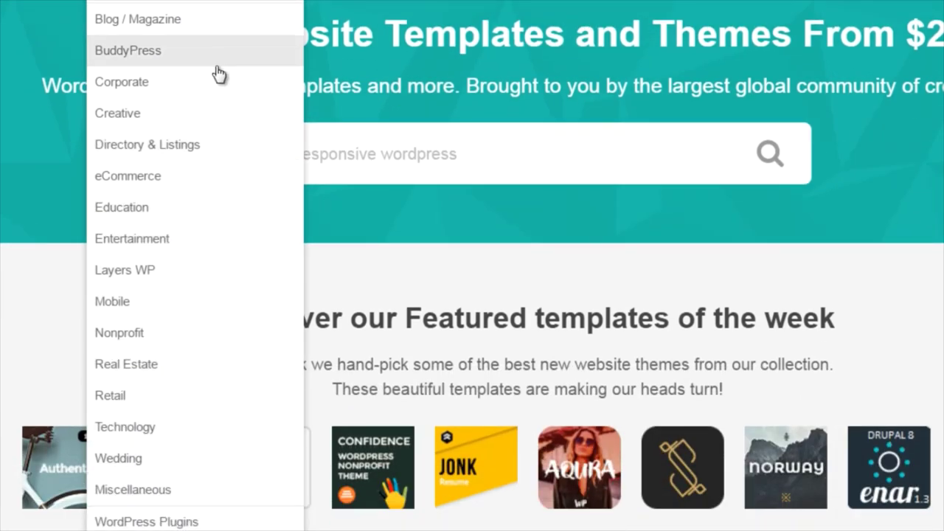
- Open ThemeForest's WordPress Blog / Magazine theme category
{"action": "left_click", "coordinate": [173, 22]}
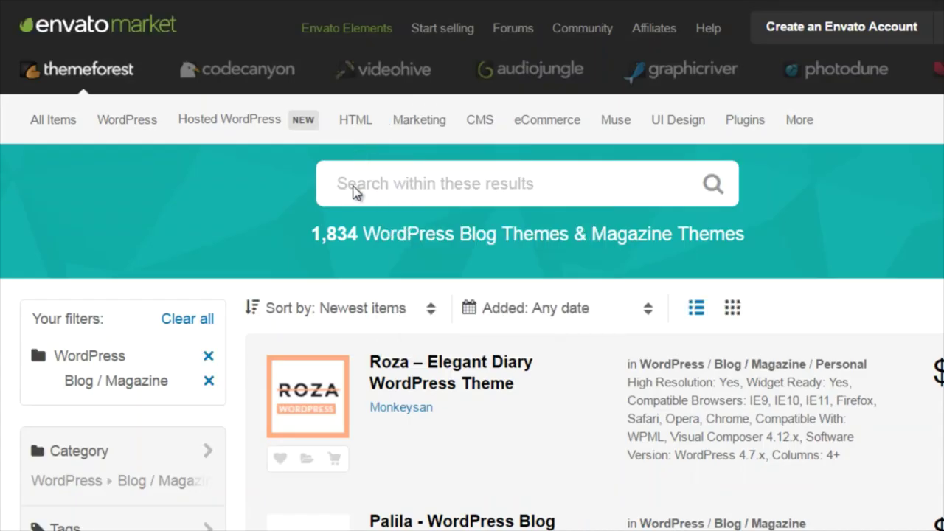
{"action": "scroll", "coordinate": [362, 185], "scroll_direction": "down", "scroll_amount": 3}
{"action": "scroll", "coordinate": [354, 177], "scroll_direction": "up", "scroll_amount": 3}
{"action": "mouse_move", "coordinate": [162, 140]}
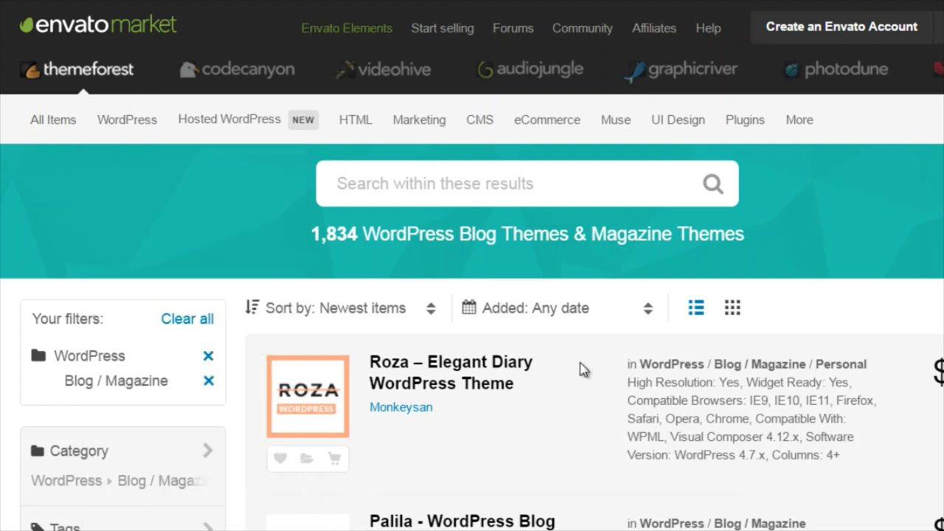
- Scroll through the 1,834 Blog / Magazine themes, sorted by newest items
{"action": "scroll", "coordinate": [582, 369], "scroll_direction": "down", "scroll_amount": 10}
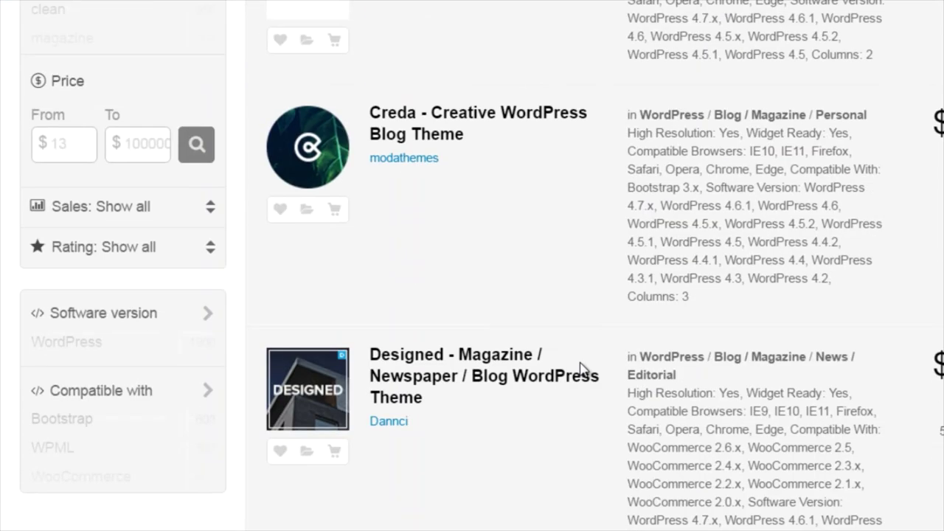
{"action": "scroll", "coordinate": [579, 365], "scroll_direction": "down", "scroll_amount": 4}
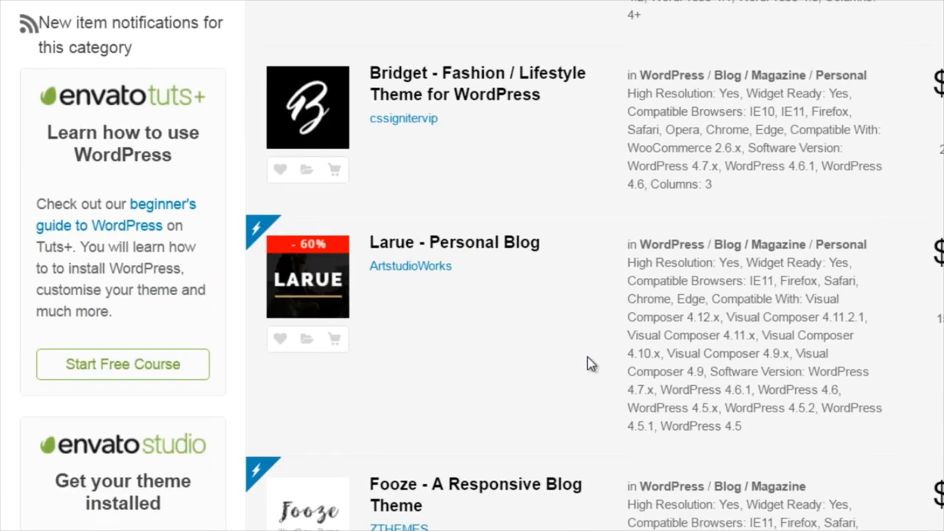
{"action": "scroll", "coordinate": [590, 361], "scroll_direction": "down", "scroll_amount": 6}
{"action": "scroll", "coordinate": [598, 347], "scroll_direction": "down", "scroll_amount": 3}
{"action": "scroll", "coordinate": [599, 346], "scroll_direction": "up", "scroll_amount": 11}
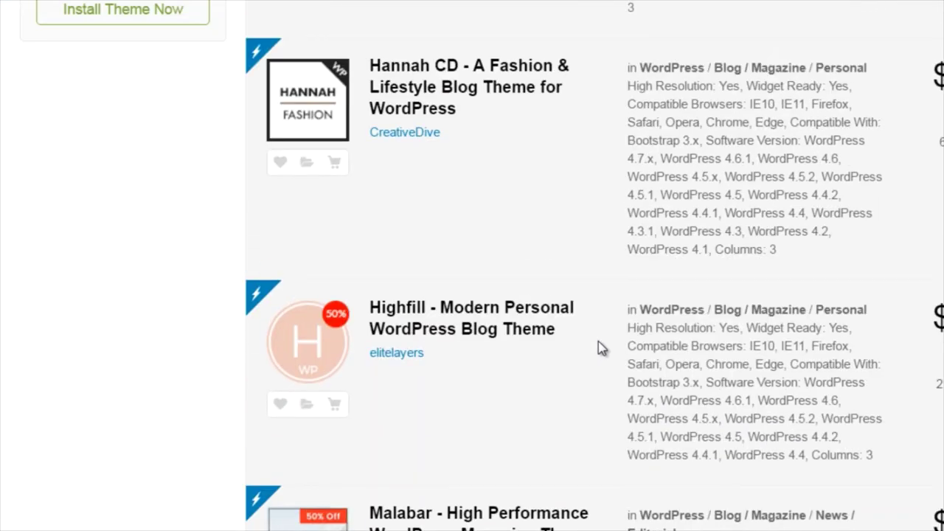
{"action": "scroll", "coordinate": [599, 347], "scroll_direction": "up", "scroll_amount": 10}
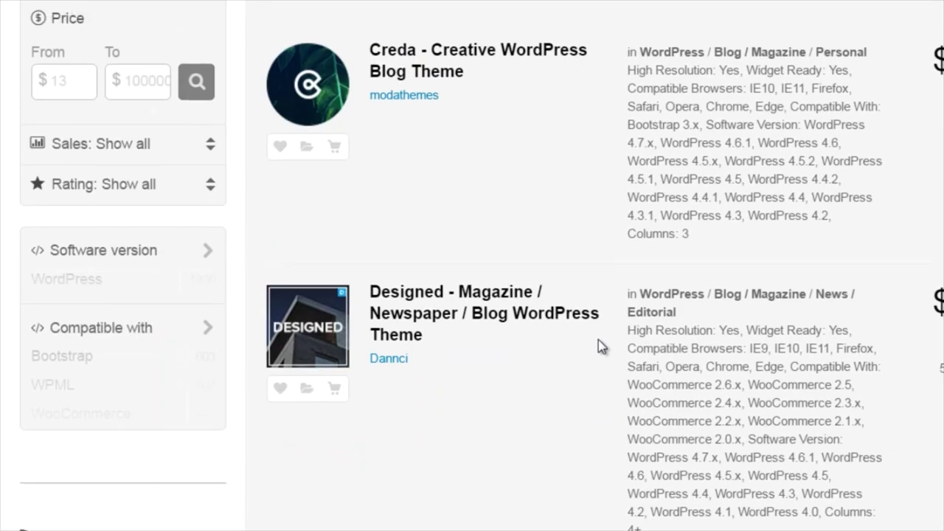
{"action": "scroll", "coordinate": [599, 344], "scroll_direction": "up", "scroll_amount": 3}
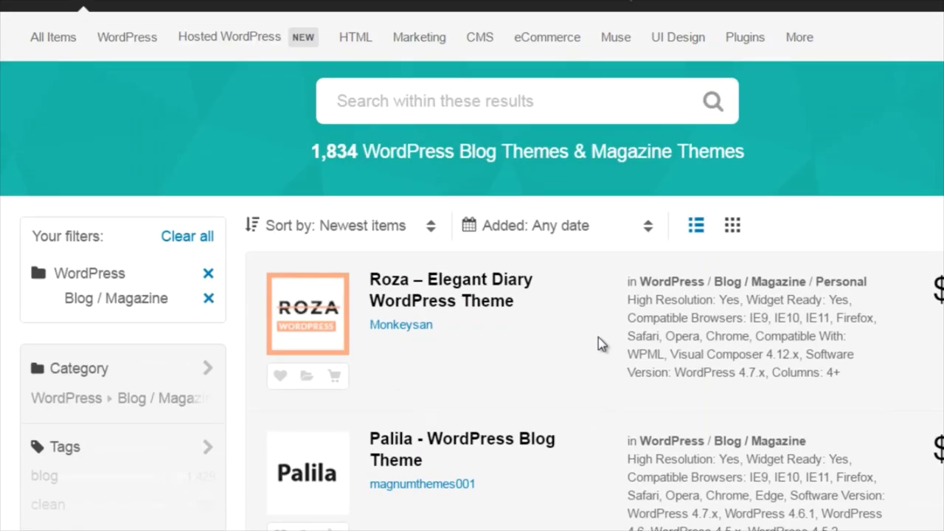
{"action": "scroll", "coordinate": [598, 344], "scroll_direction": "down", "scroll_amount": 3}
{"action": "scroll", "coordinate": [598, 337], "scroll_direction": "up", "scroll_amount": 2}
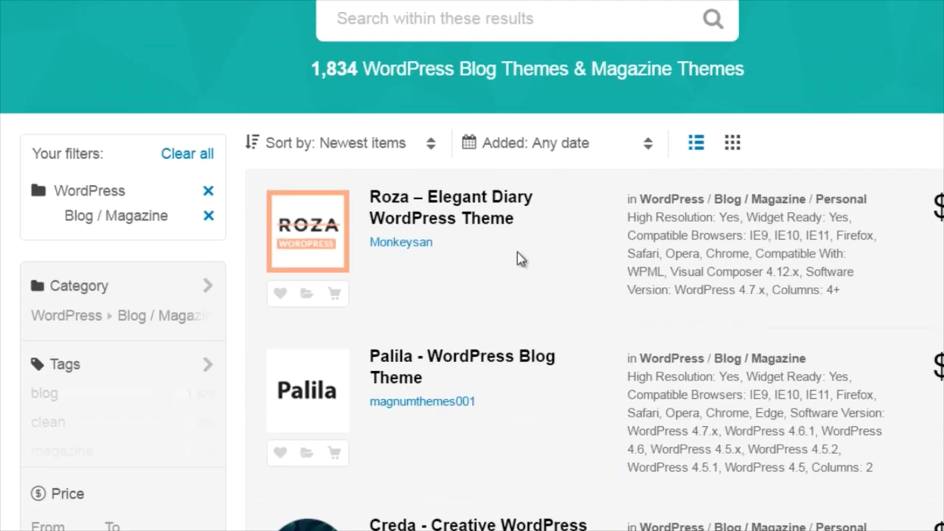